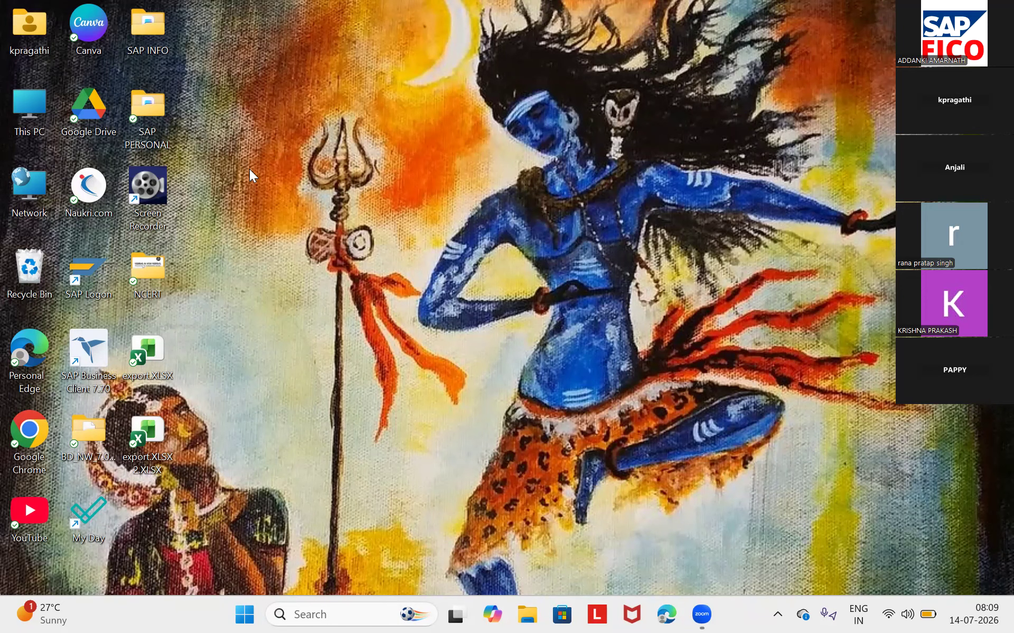
- Open SAP syllabus.DOCX from the SAP INFO desktop folder and review its topic list and the opening Validation notes
{"action": "double_click", "coordinate": [154, 46]}
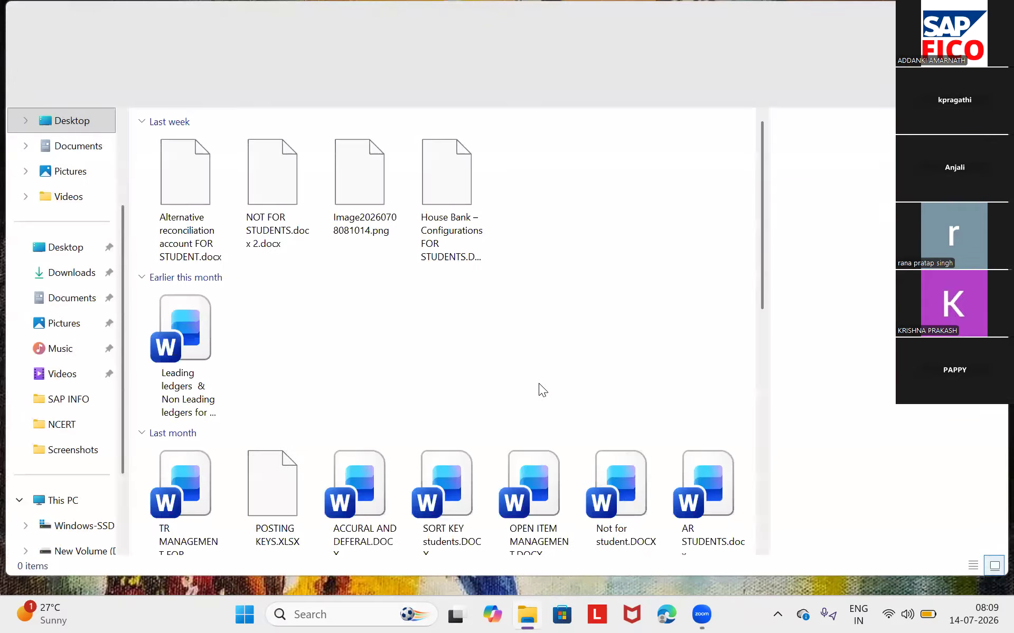
{"action": "scroll", "coordinate": [538, 384], "scroll_direction": "down", "scroll_amount": 5}
{"action": "scroll", "coordinate": [538, 390], "scroll_direction": "down", "scroll_amount": 3}
{"action": "left_click", "coordinate": [625, 414]}
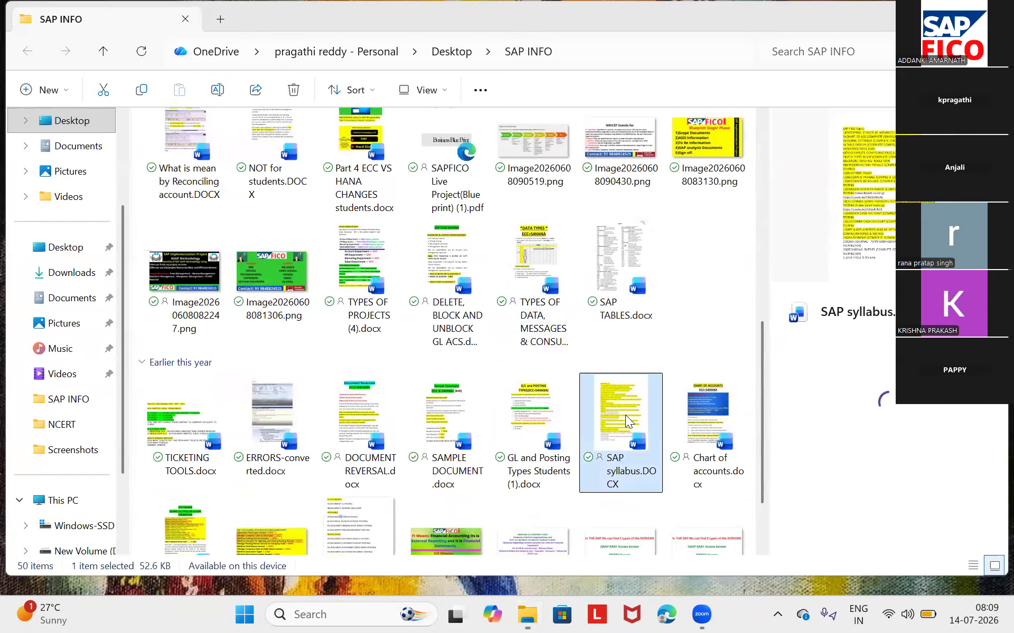
{"action": "double_click", "coordinate": [625, 415]}
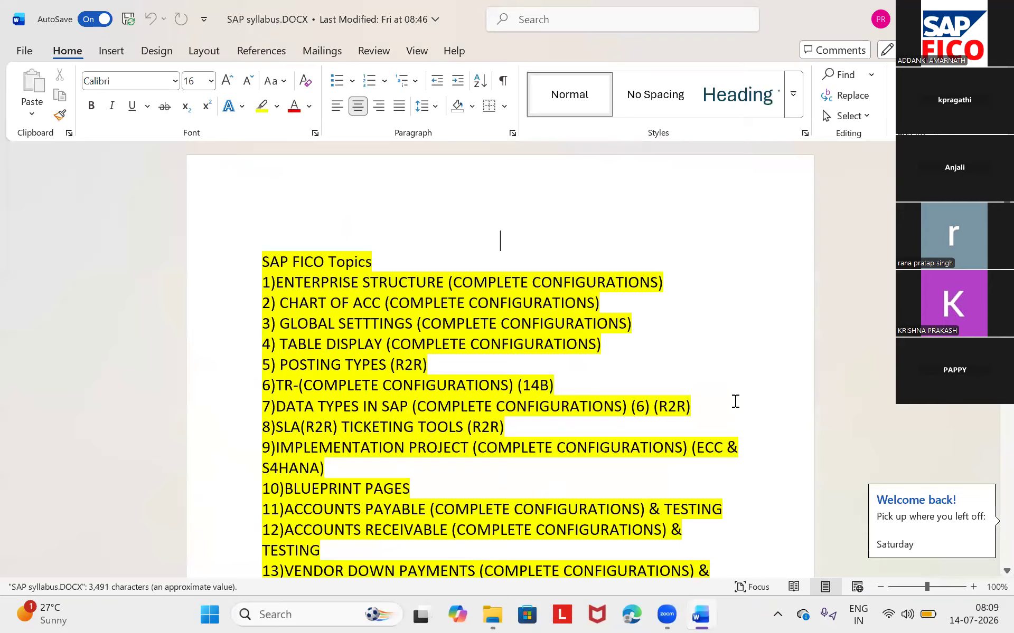
{"action": "scroll", "coordinate": [735, 402], "scroll_direction": "down", "scroll_amount": 20}
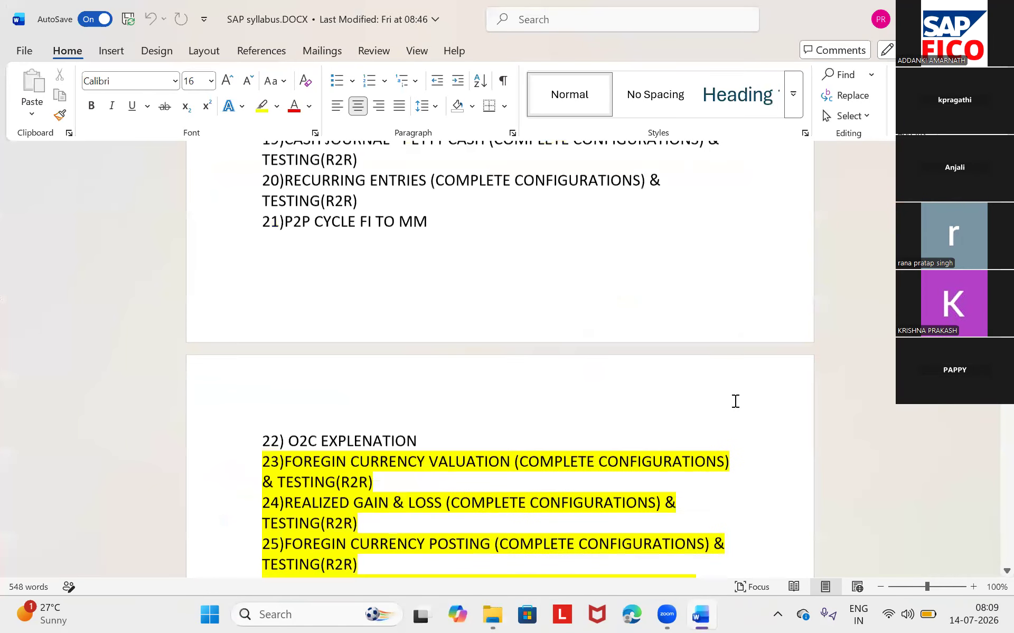
{"action": "scroll", "coordinate": [735, 402], "scroll_direction": "down", "scroll_amount": 4}
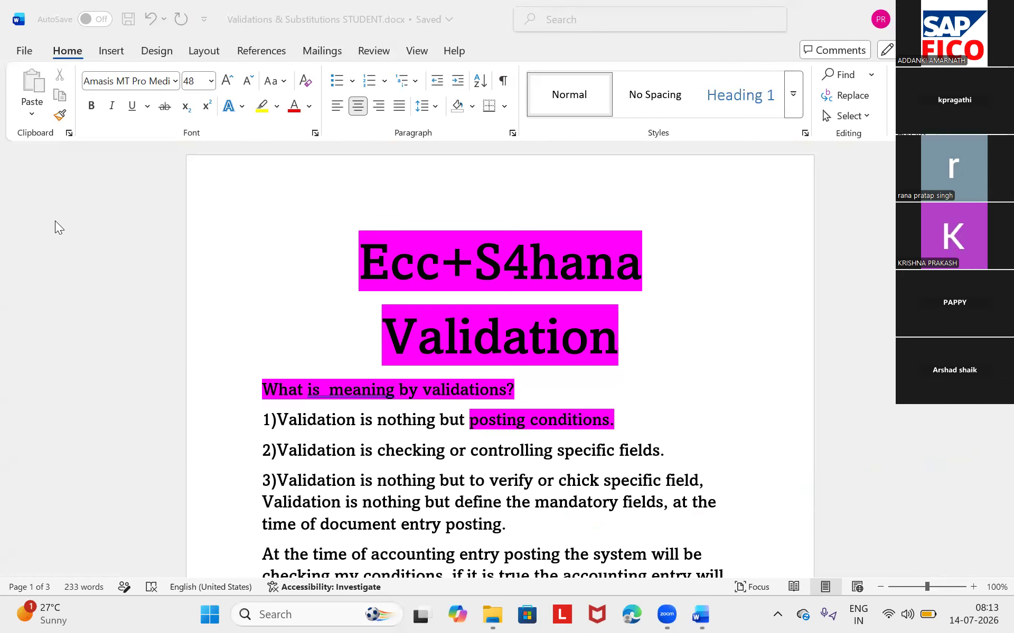
{"action": "scroll", "coordinate": [782, 344], "scroll_direction": "down", "scroll_amount": 3}
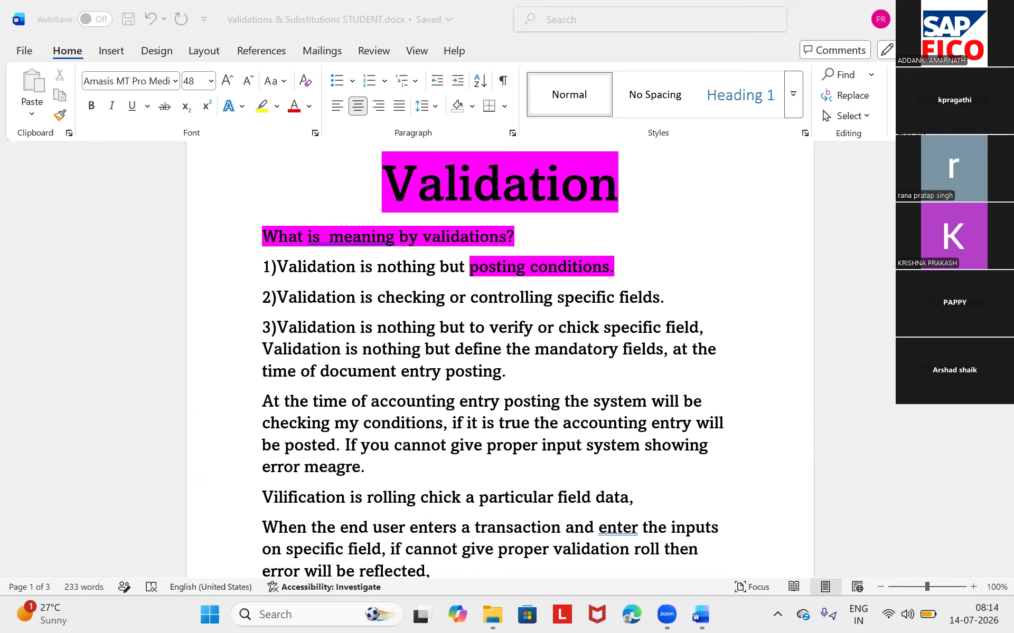
- Clear the open document and folder windows from the desktop, launch SAP Logon and open the SAP system entry
{"action": "key", "text": "alt+Tab"}
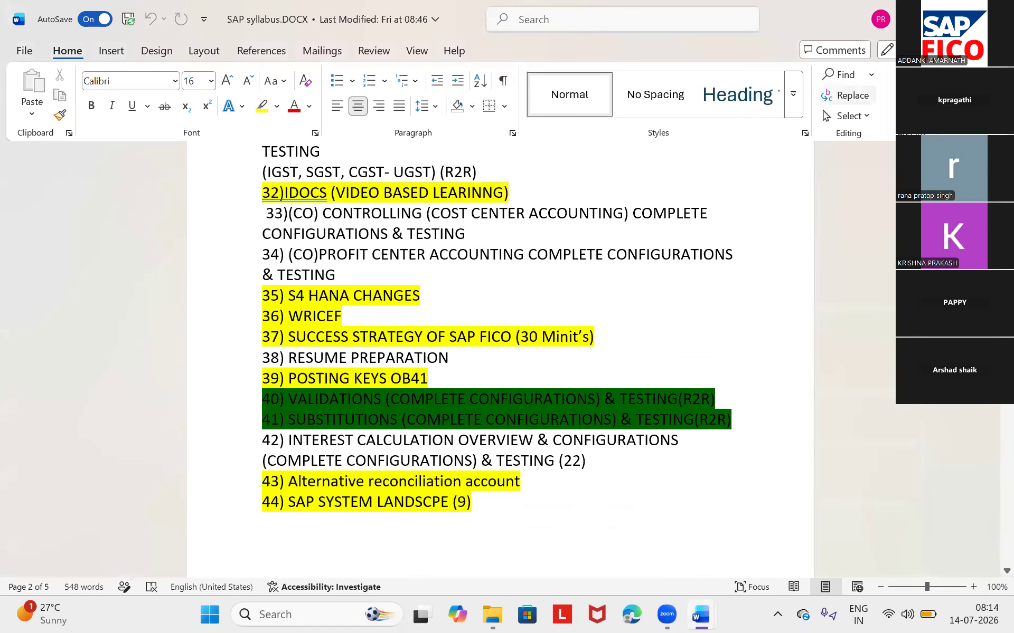
{"action": "left_click", "coordinate": [923, 10]}
{"action": "left_click", "coordinate": [923, 10]}
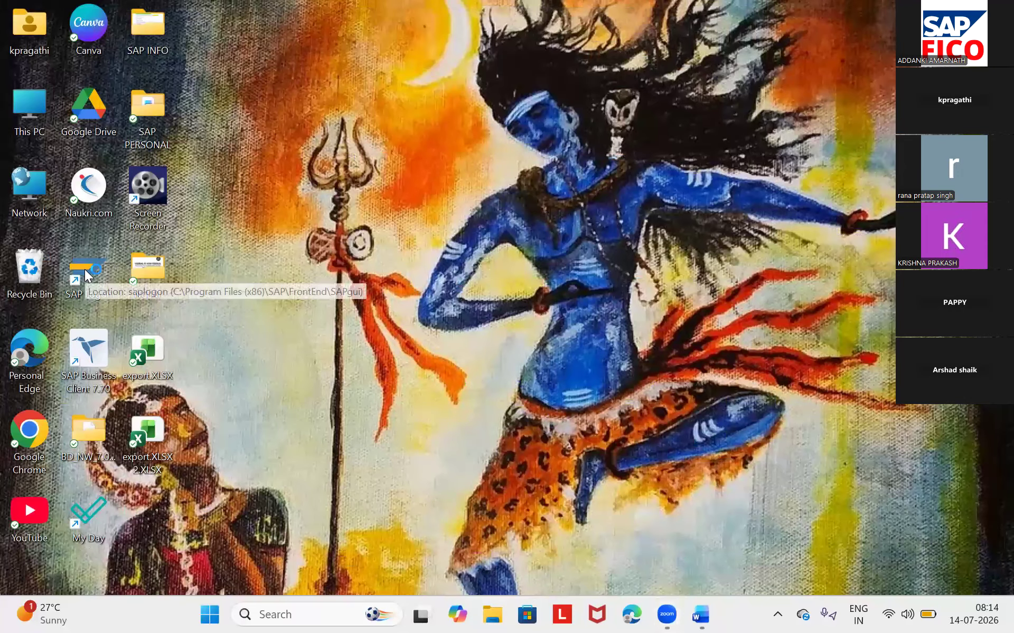
{"action": "double_click", "coordinate": [86, 274]}
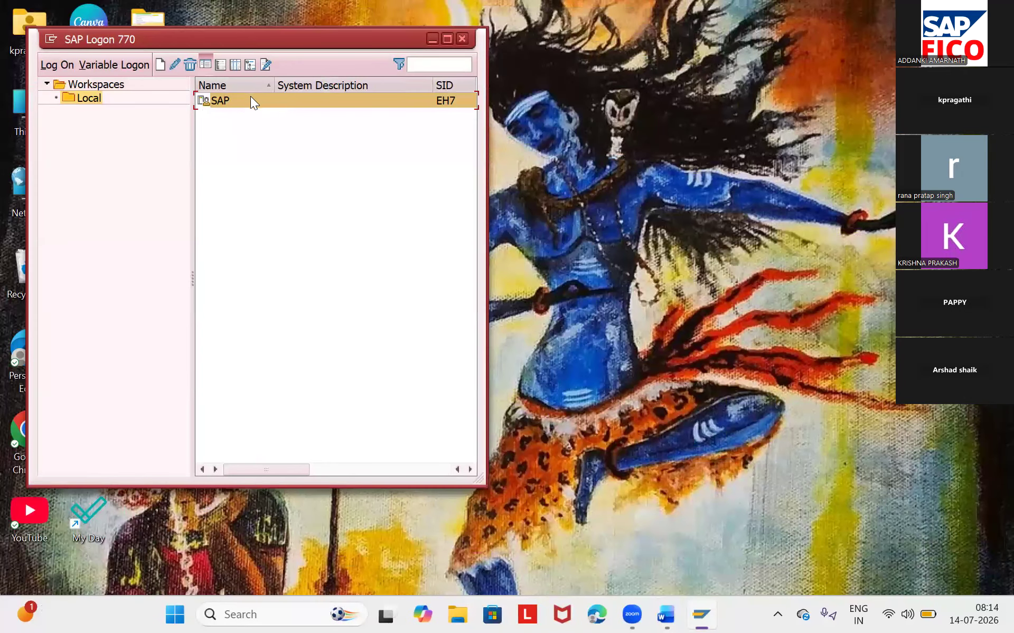
{"action": "double_click", "coordinate": [249, 101]}
- Log on to the SAP system with the user ID and the account password
{"action": "type", "text": "68"}
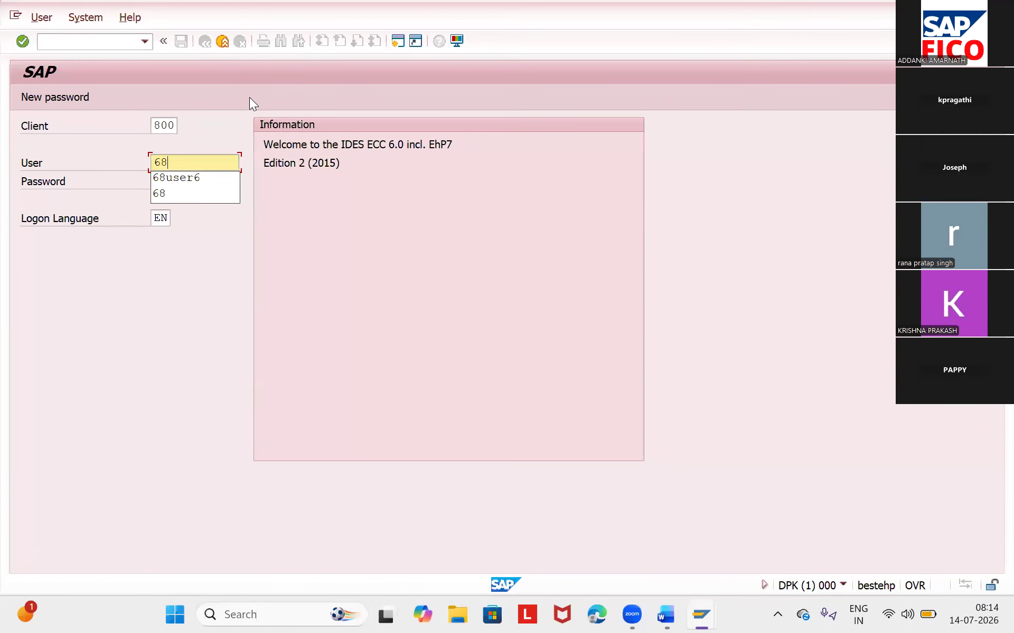
{"action": "left_click", "coordinate": [196, 178]}
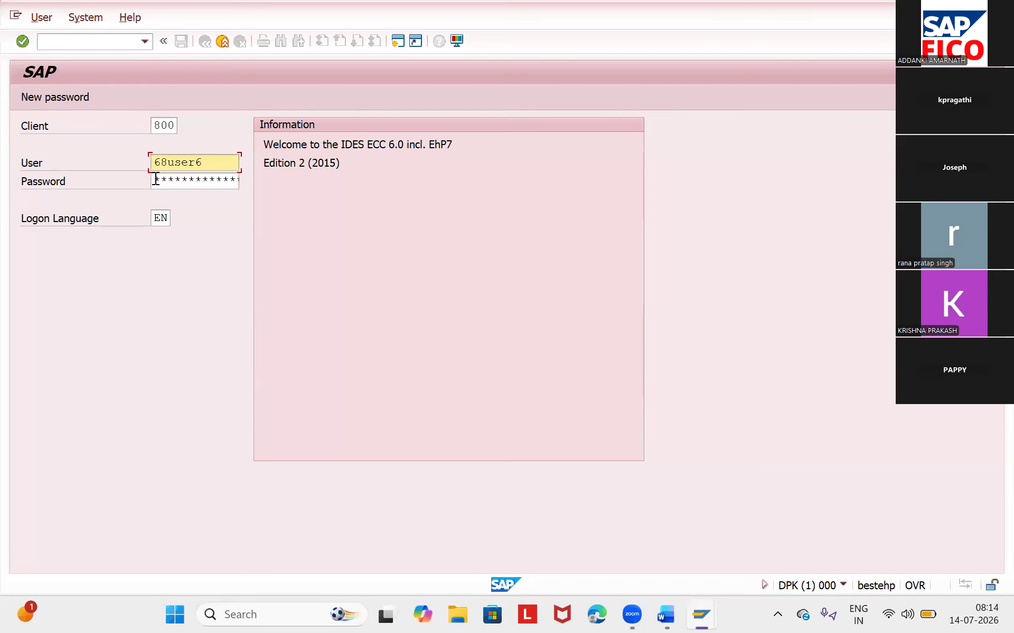
{"action": "left_click", "coordinate": [155, 179]}
{"action": "key", "text": "Caps_Lock"}
{"action": "type", "text": "****"}
{"action": "key", "text": "Caps_Lock"}
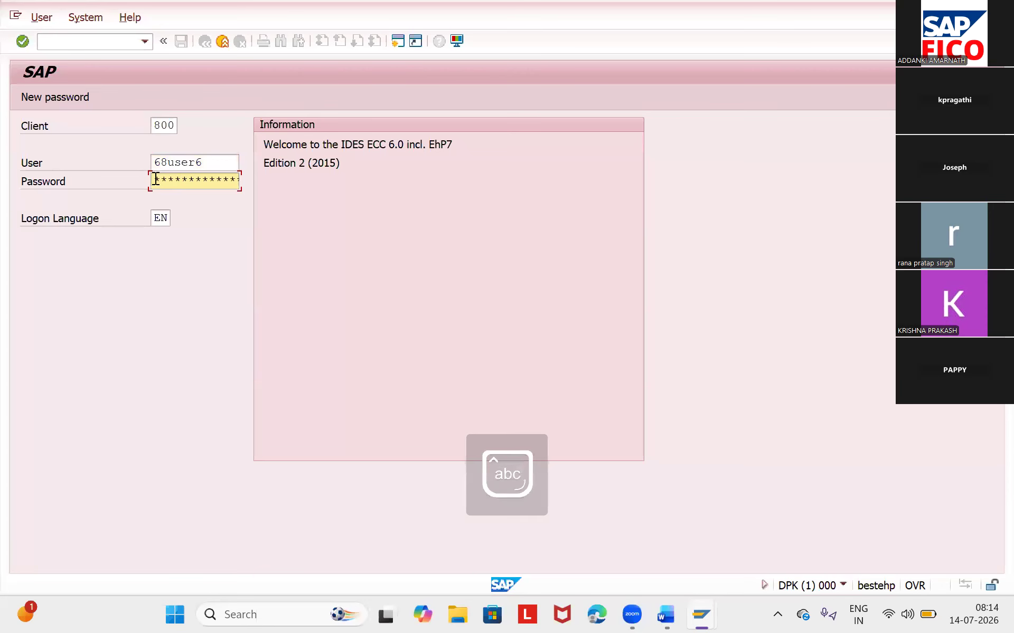
{"action": "key", "text": "Caps_Lock"}
{"action": "type", "text": "*"}
{"action": "key", "text": "Caps_Lock"}
{"action": "key", "text": "Return"}
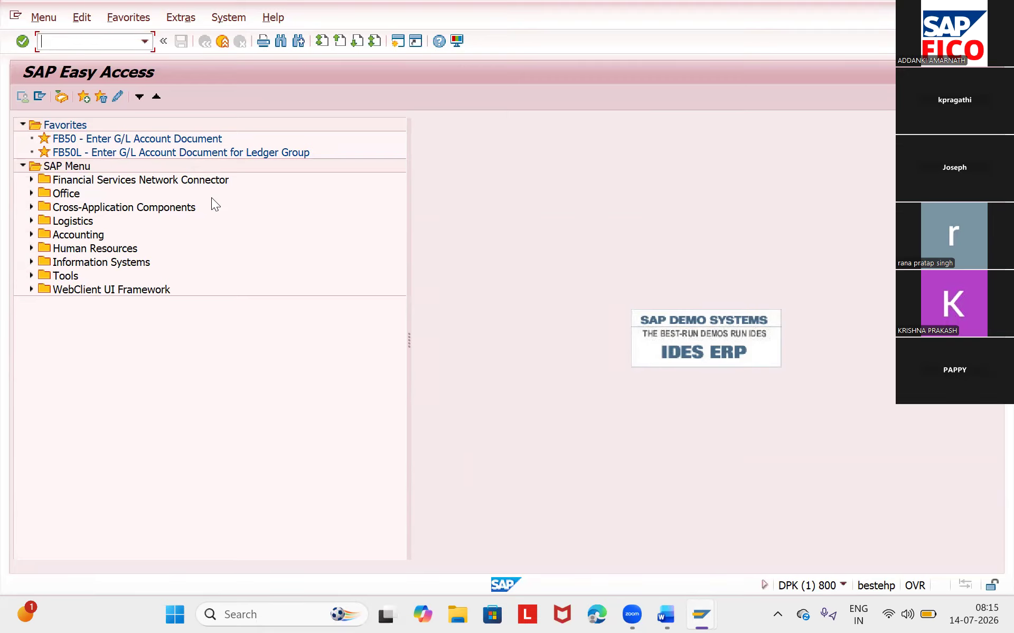
- Open the G/L account document entry screen with transaction /nfb50
{"action": "left_click", "coordinate": [146, 43]}
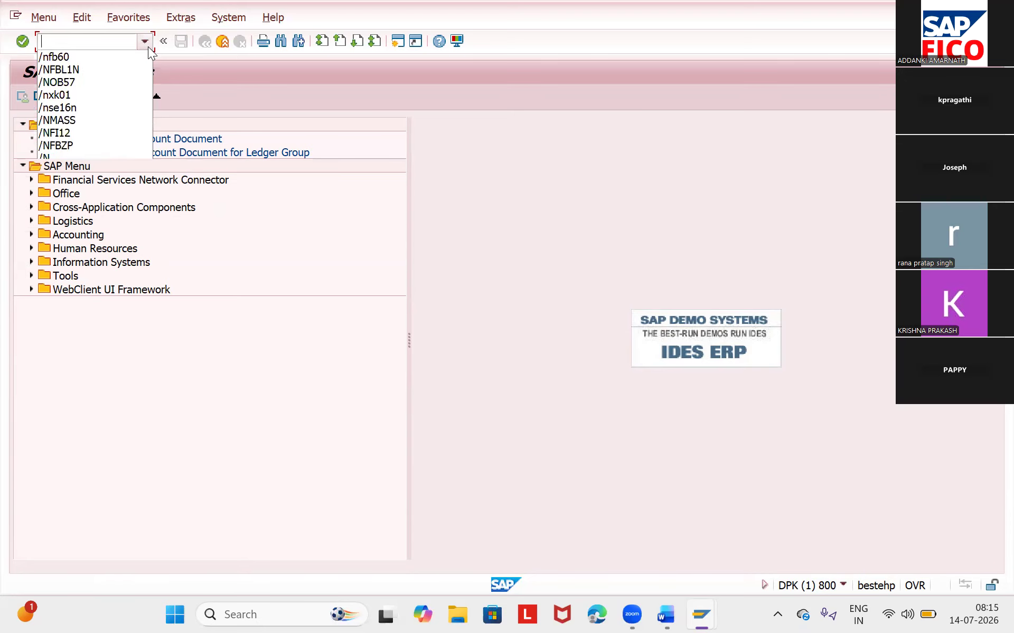
{"action": "left_click", "coordinate": [108, 41]}
{"action": "type", "text": "/"}
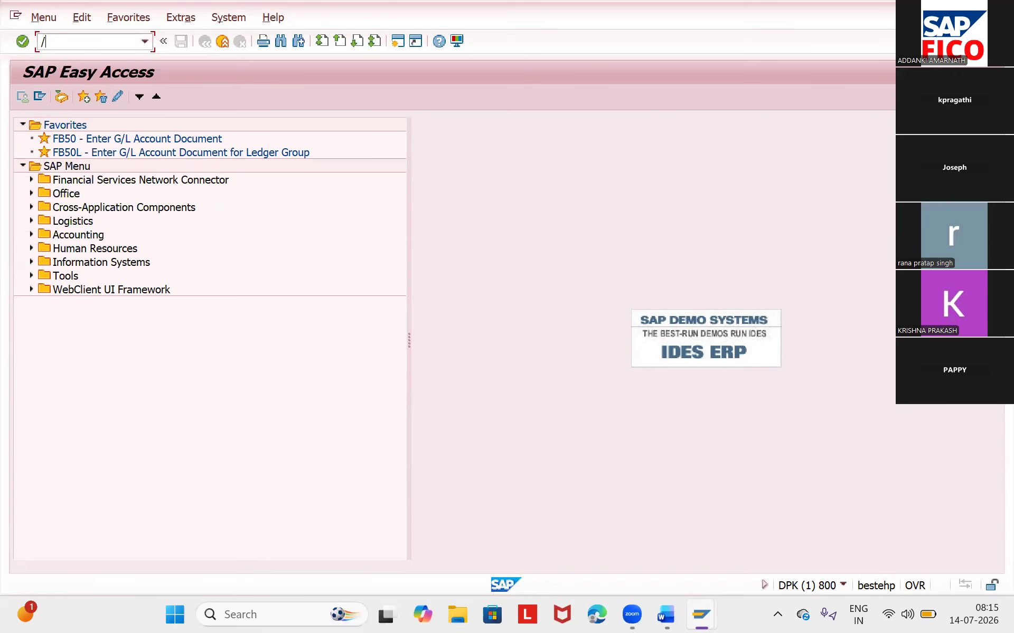
{"action": "type", "text": "nfb50"}
{"action": "key", "text": "Return"}
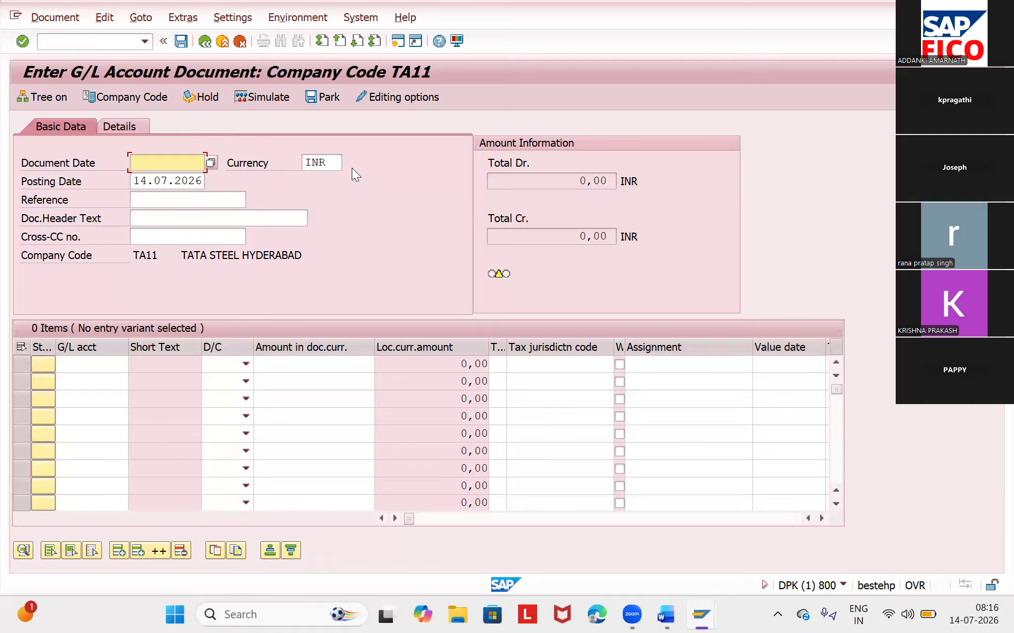
{"action": "left_click", "coordinate": [340, 34]}
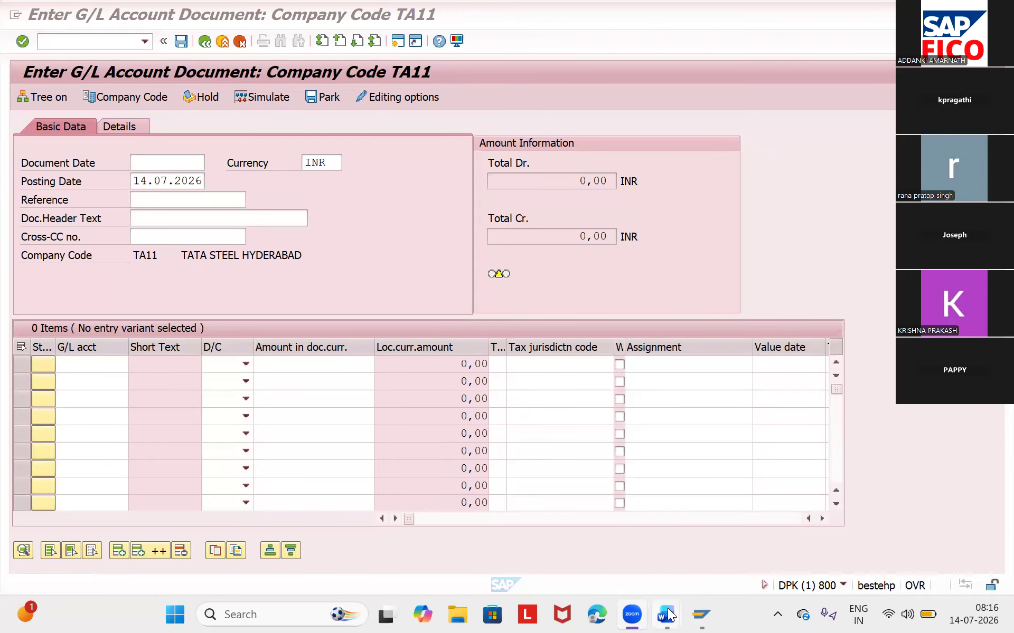
- Switch to Validations & Substitutions STUDENT.docx in Word and read the validation notes through to the transaction codes
{"action": "mouse_move", "coordinate": [668, 615]}
{"action": "left_click", "coordinate": [730, 540]}
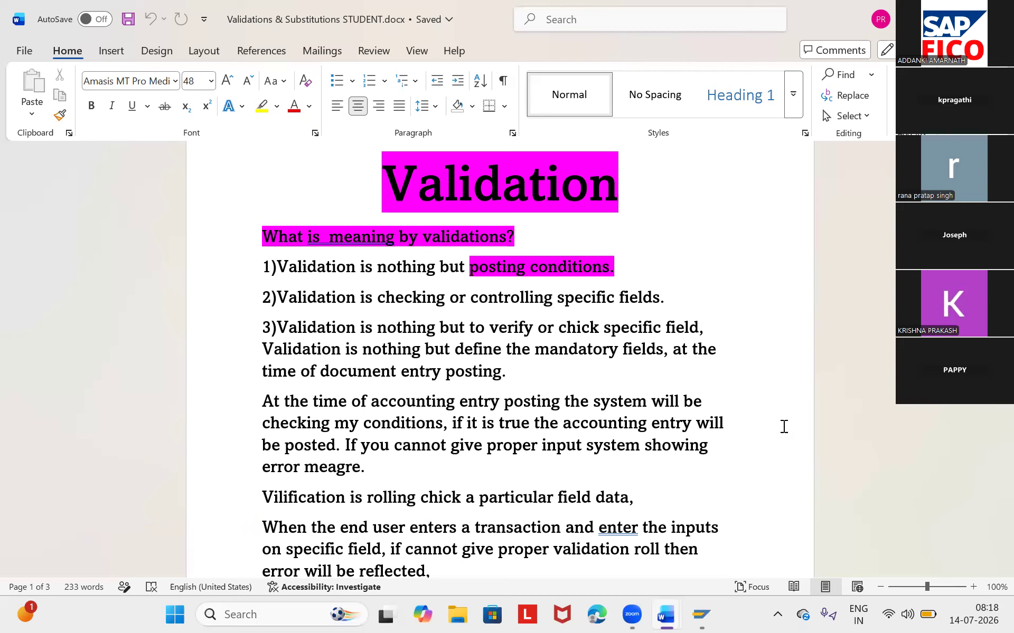
{"action": "scroll", "coordinate": [813, 457], "scroll_direction": "down", "scroll_amount": 5}
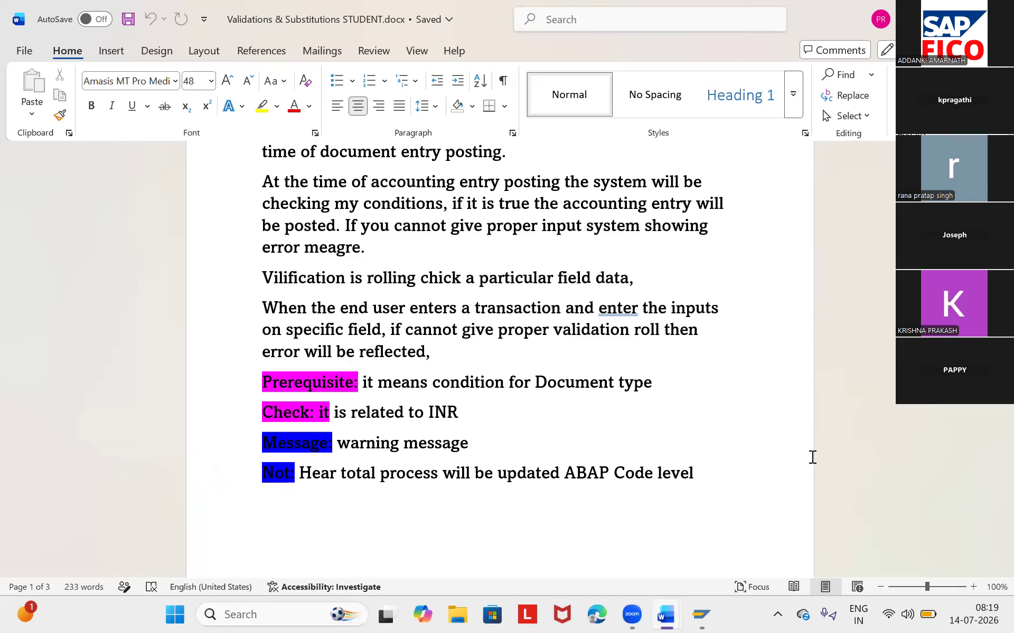
{"action": "scroll", "coordinate": [862, 457], "scroll_direction": "down", "scroll_amount": 3}
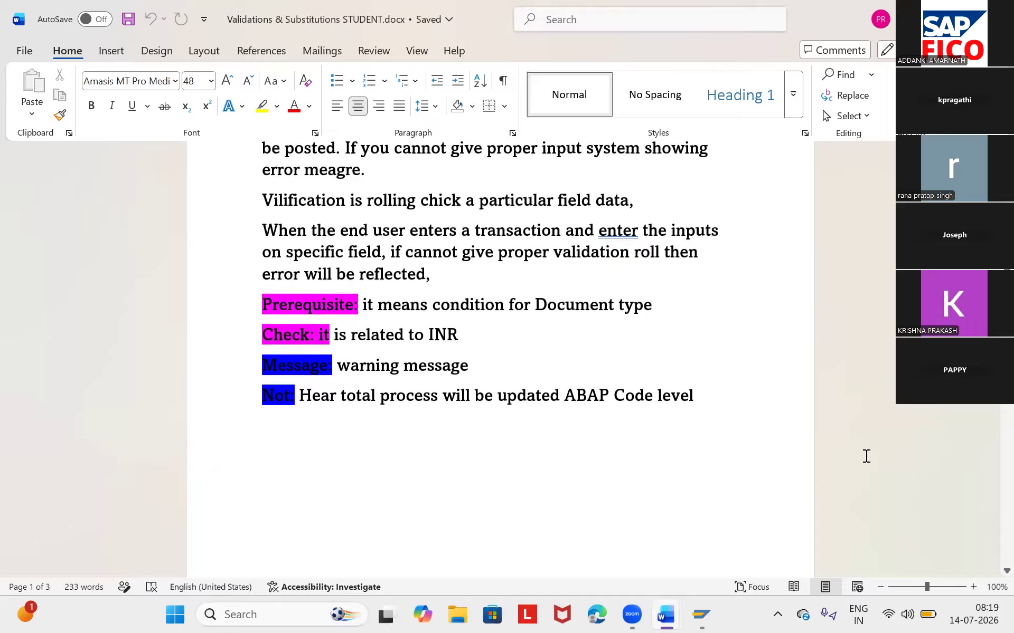
{"action": "scroll", "coordinate": [866, 456], "scroll_direction": "down", "scroll_amount": 15}
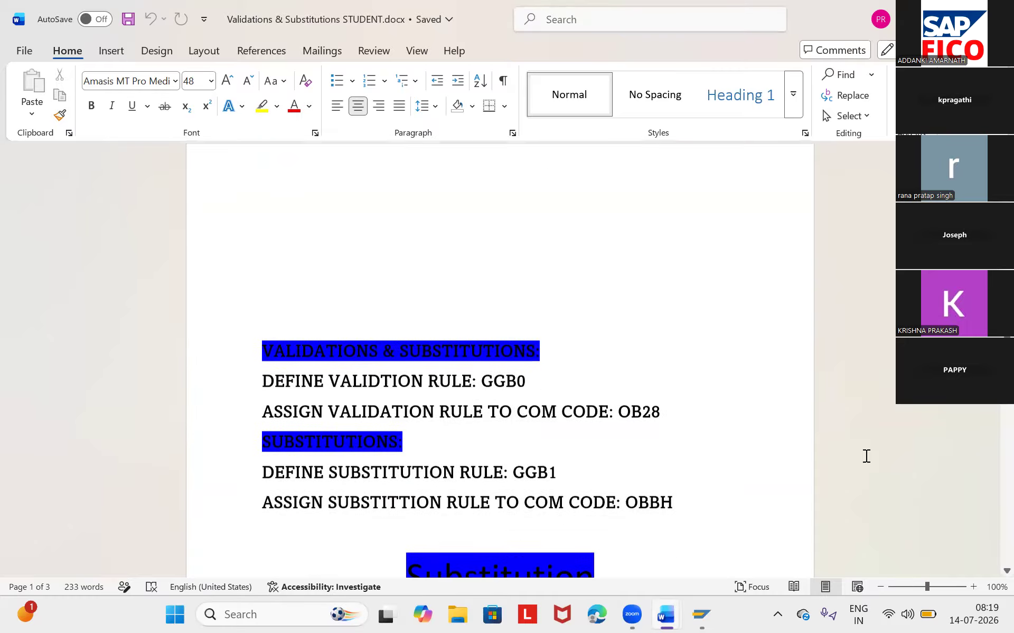
{"action": "scroll", "coordinate": [866, 456], "scroll_direction": "down", "scroll_amount": 3}
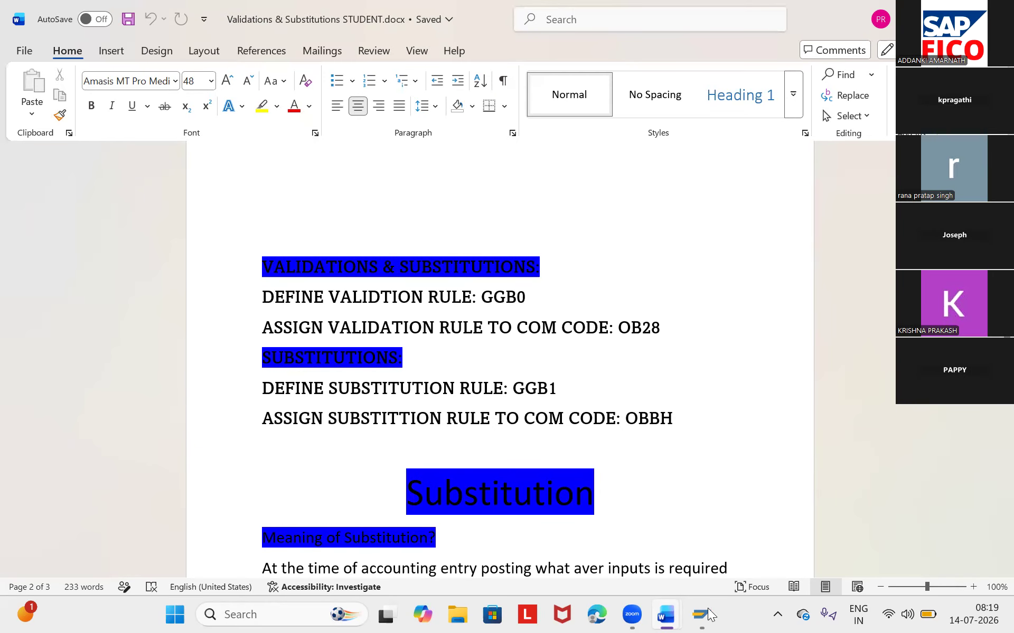
- Switch back to the SAP session and open the validation maintenance overview with transaction /NGGB0
{"action": "mouse_move", "coordinate": [710, 615]}
{"action": "left_click", "coordinate": [733, 569]}
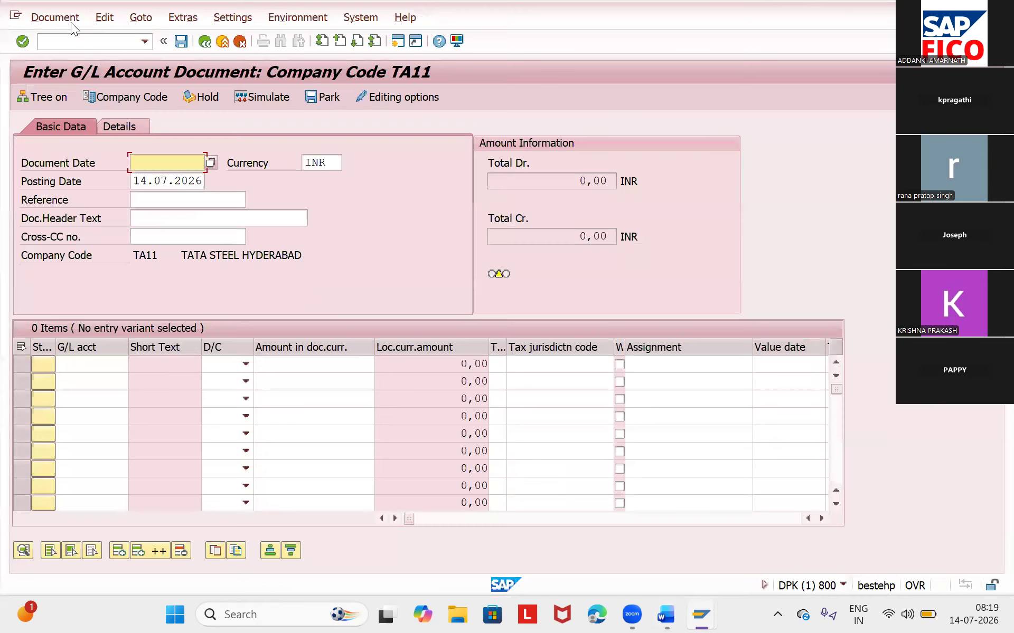
{"action": "left_click", "coordinate": [75, 41]}
{"action": "type", "text": "/NGGB0"}
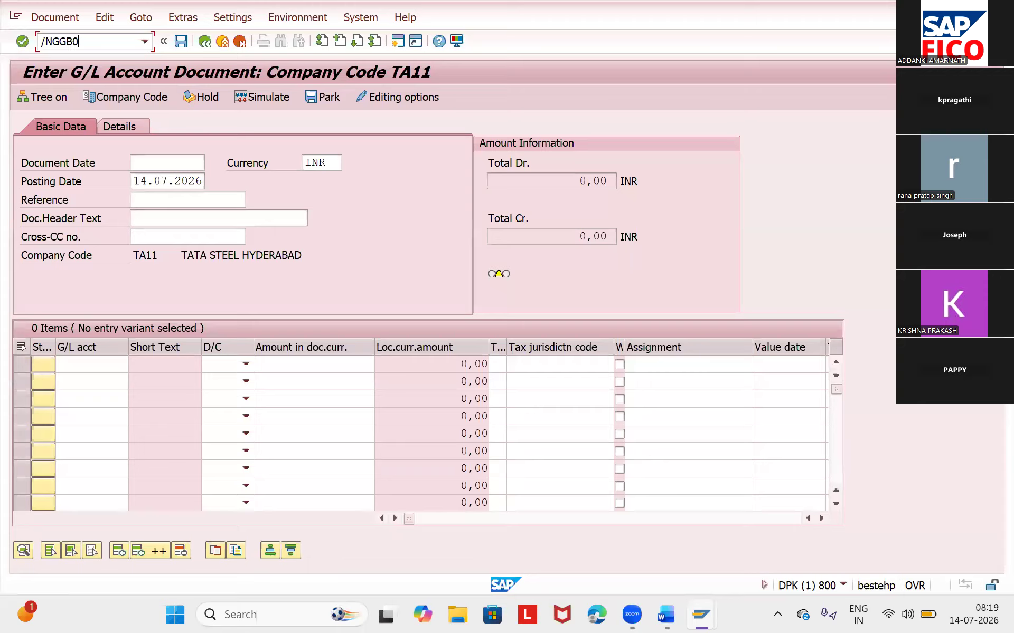
{"action": "key", "text": "Return"}
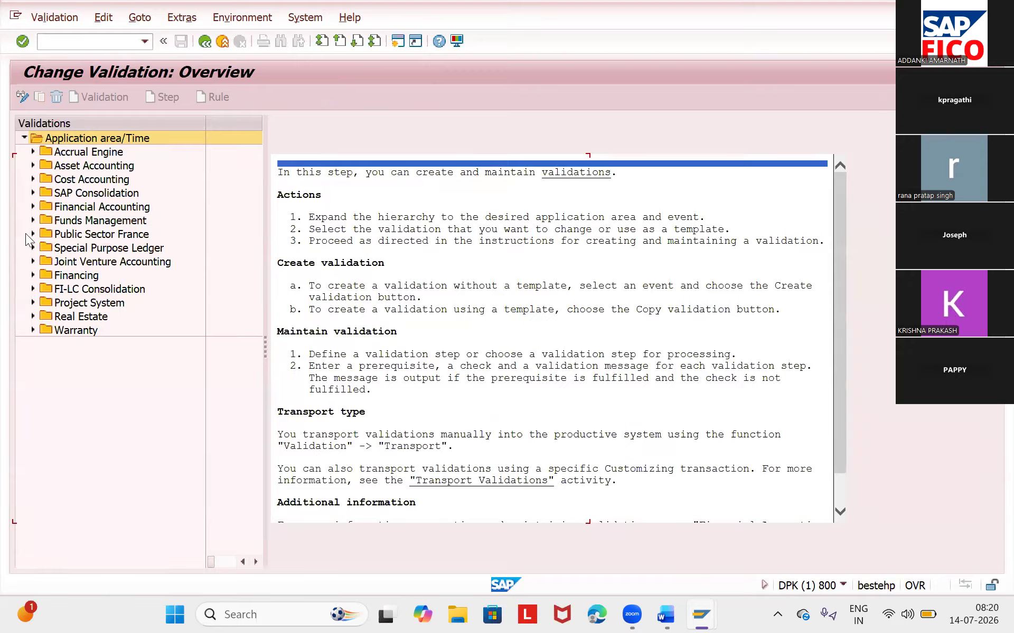
- Create a new validation for the Document header callup point under Financial Accounting
{"action": "left_click", "coordinate": [33, 207]}
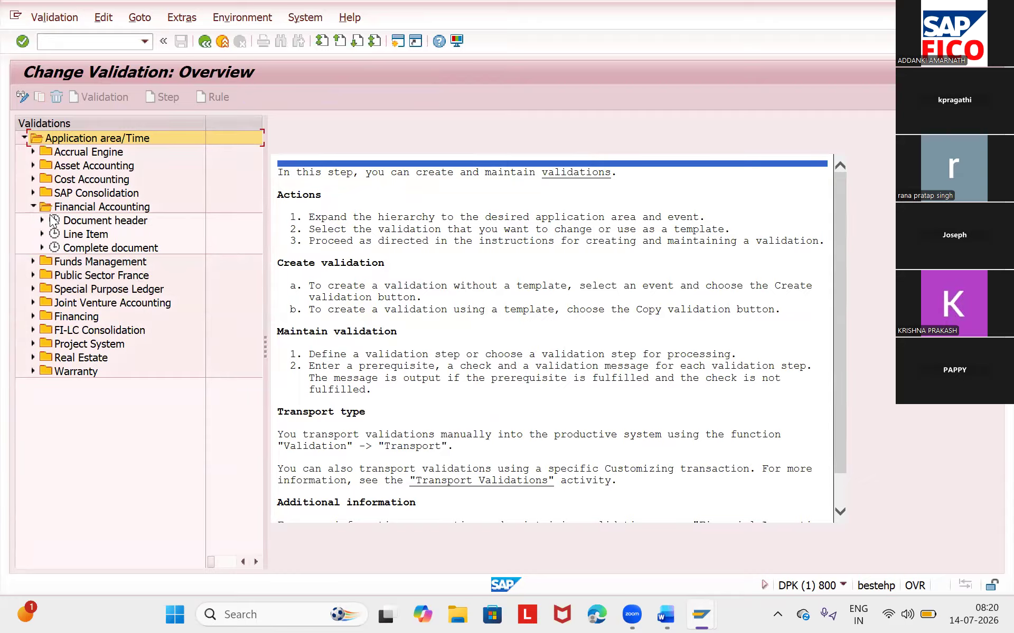
{"action": "left_click", "coordinate": [42, 220]}
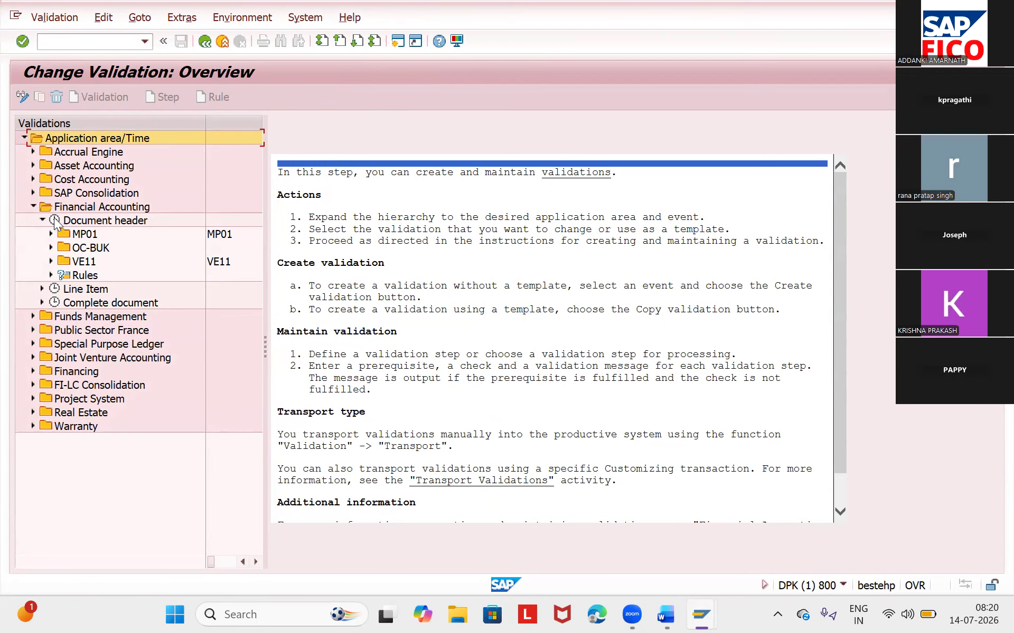
{"action": "left_click", "coordinate": [91, 221]}
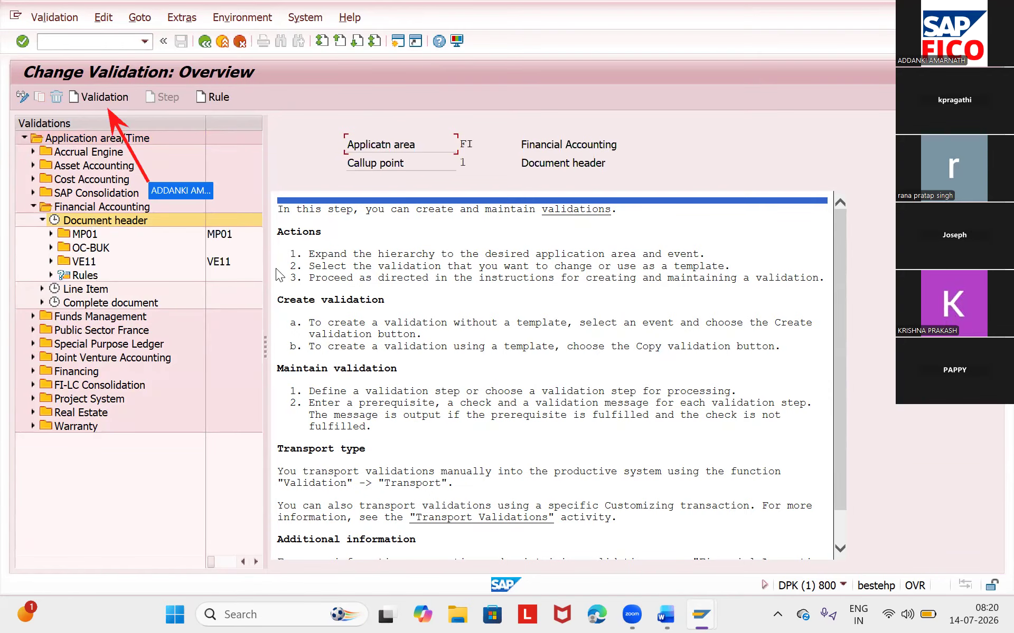
{"action": "left_click", "coordinate": [89, 97]}
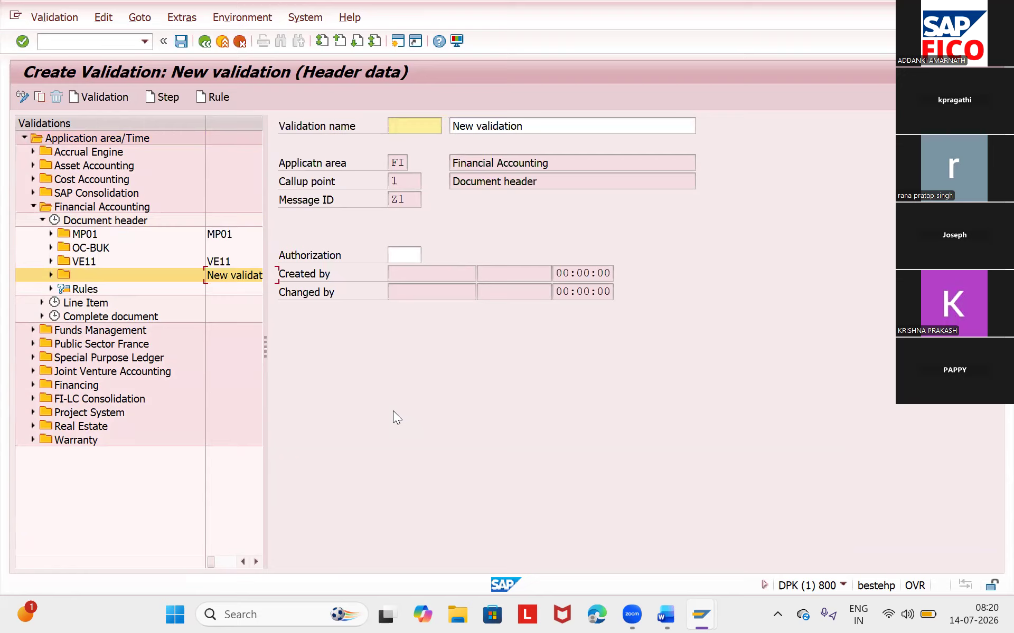
- Name the new validation TA11, set its description to TA11 only, and save it
{"action": "left_click", "coordinate": [406, 129]}
{"action": "type", "text": "TA11"}
{"action": "left_click", "coordinate": [564, 123]}
{"action": "type", "text": "TA11"}
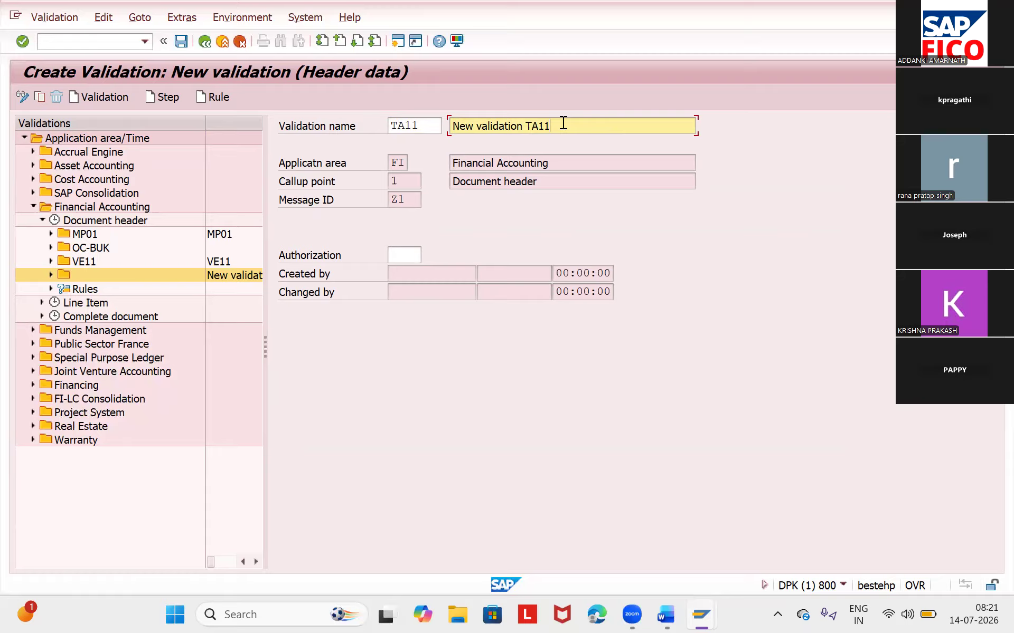
{"action": "left_click", "coordinate": [526, 128]}
{"action": "key", "text": "BackSpace"}
{"action": "key", "text": "BackSpace"}
{"action": "key", "text": "BackSpace"}
{"action": "key", "text": "BackSpace"}
{"action": "key", "text": "BackSpace"}
{"action": "key", "text": "BackSpace"}
{"action": "key", "text": "BackSpace"}
{"action": "key", "text": "BackSpace"}
{"action": "key", "text": "BackSpace"}
{"action": "key", "text": "BackSpace"}
{"action": "key", "text": "BackSpace"}
{"action": "key", "text": "BackSpace"}
{"action": "key", "text": "BackSpace"}
{"action": "key", "text": "BackSpace"}
{"action": "key", "text": "ctrl+s"}
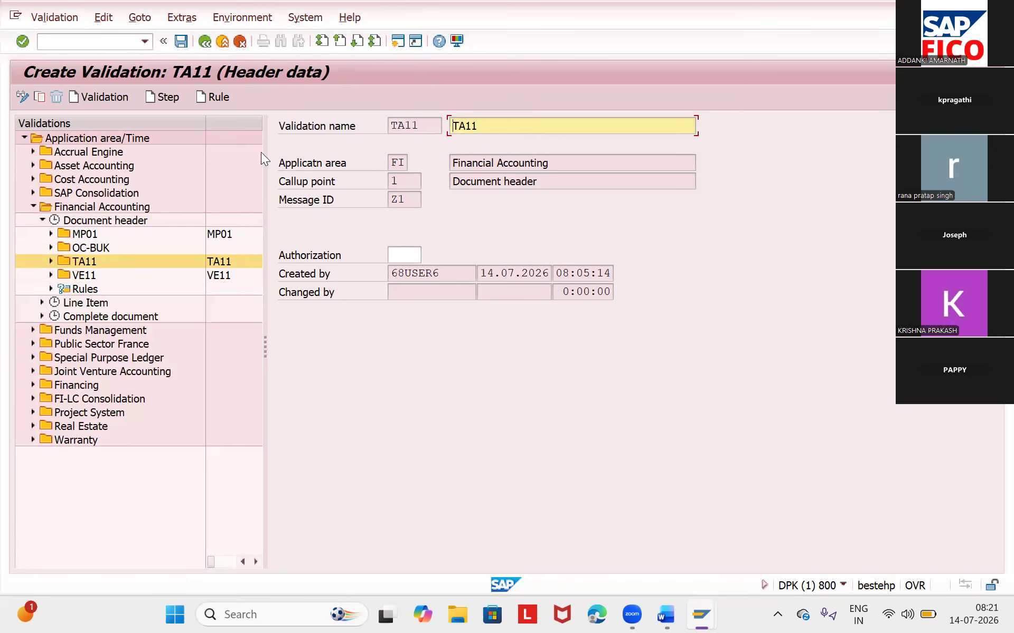
{"action": "left_click", "coordinate": [184, 47]}
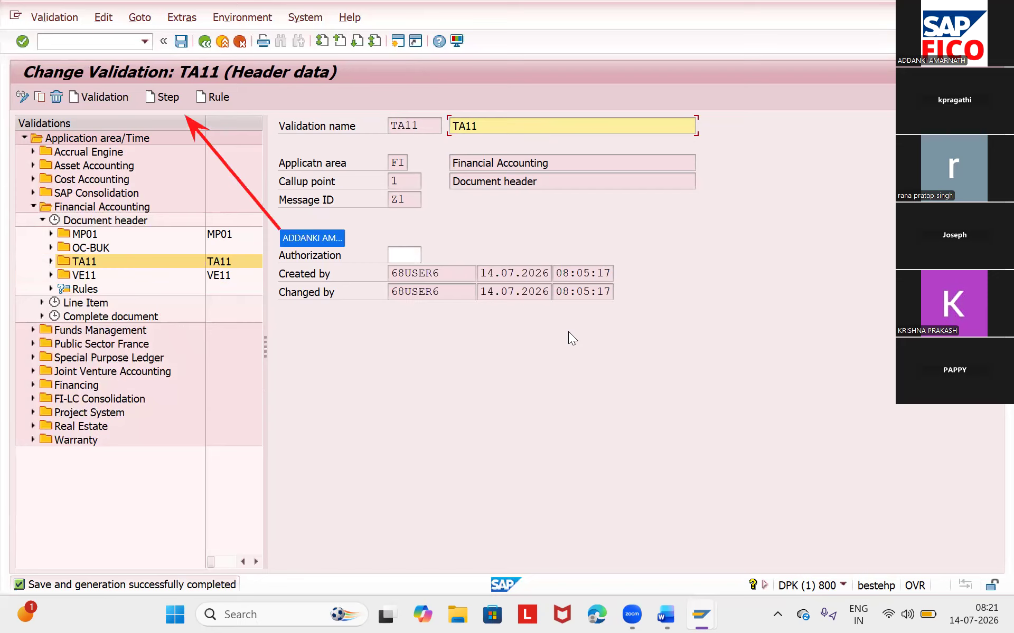
- Add a validation step to TA11, describe it as TA11, and save
{"action": "left_click", "coordinate": [159, 96]}
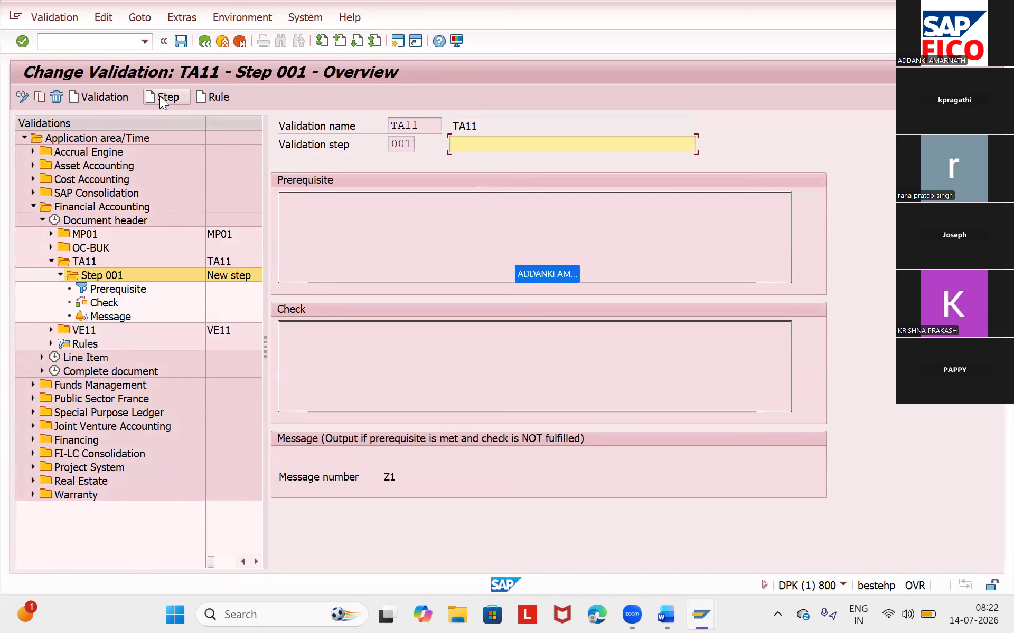
{"action": "type", "text": "TA11"}
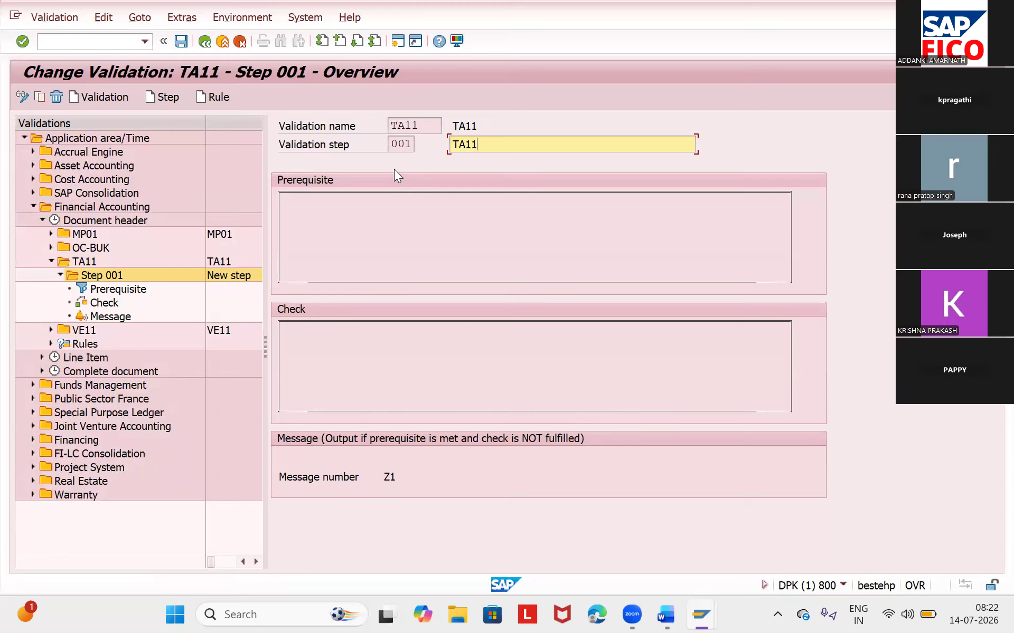
{"action": "left_click", "coordinate": [178, 42]}
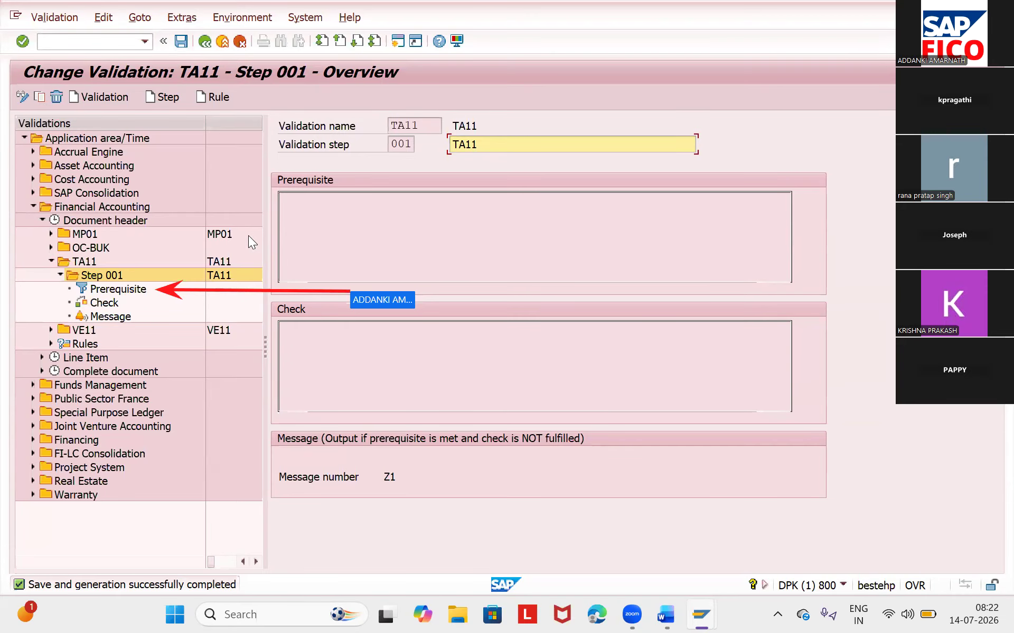
- Open the prerequisite of TA11 step 001 and list the fields of the Accounting Document Header structure
{"action": "double_click", "coordinate": [120, 287]}
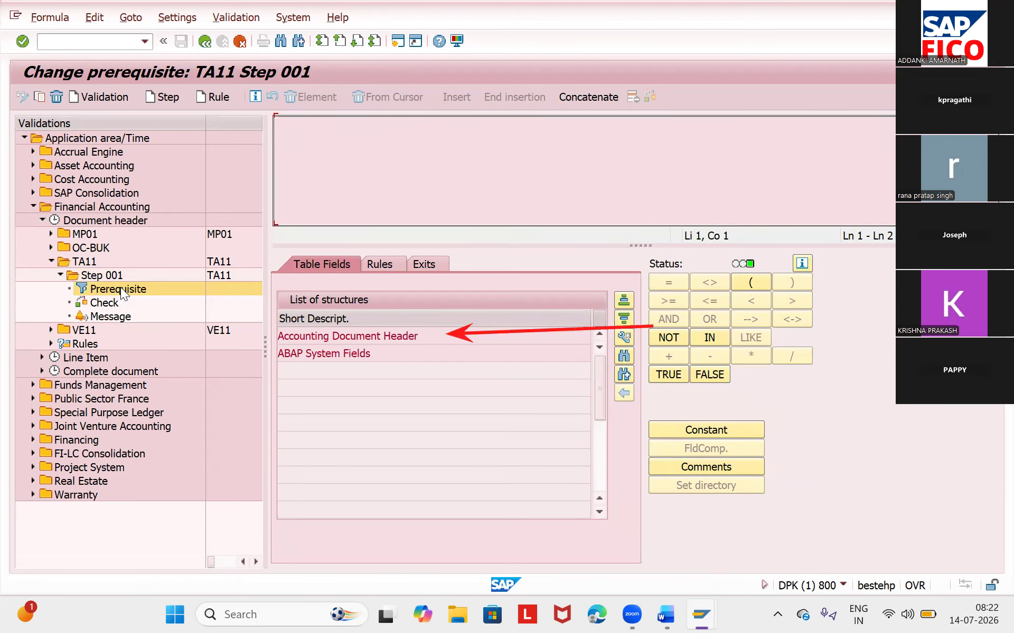
{"action": "left_click", "coordinate": [364, 335]}
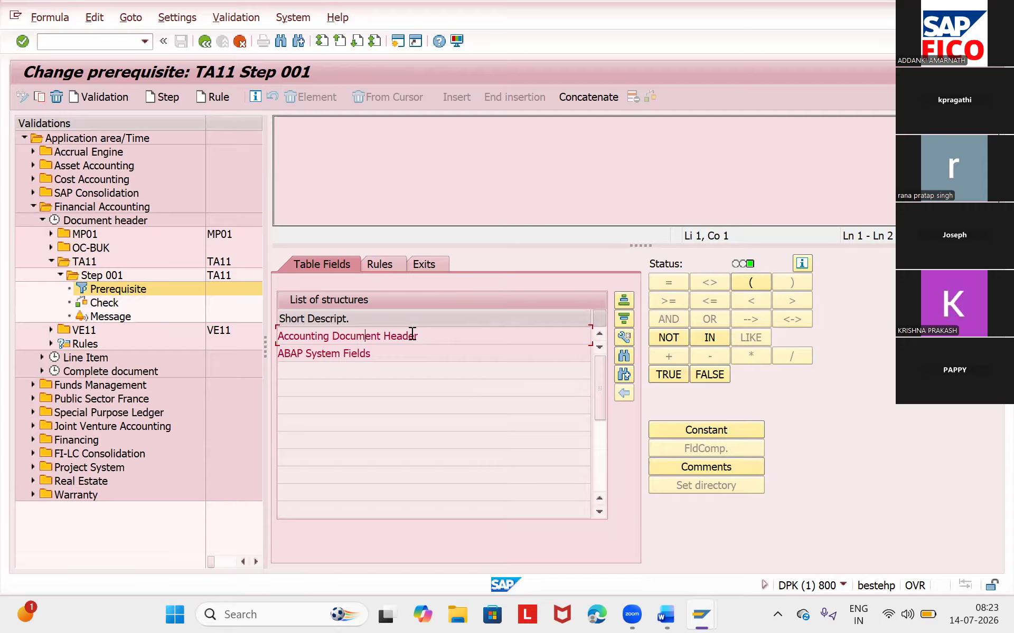
{"action": "double_click", "coordinate": [412, 334]}
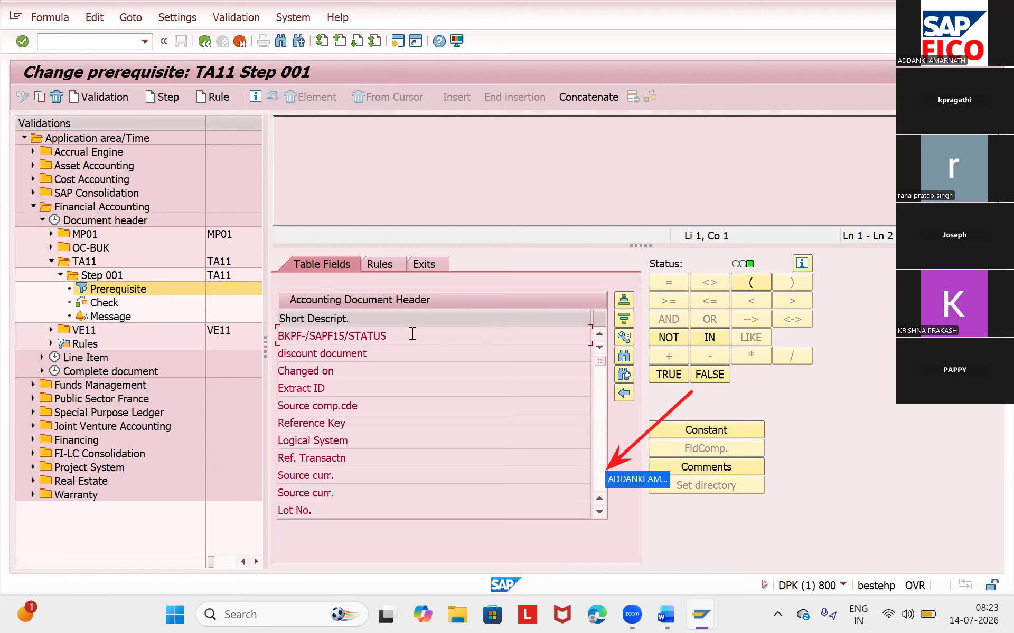
- Add the condition Document Type = 'SA' to the prerequisite, entering SA as a constant
{"action": "left_click", "coordinate": [598, 513]}
{"action": "left_click", "coordinate": [598, 512]}
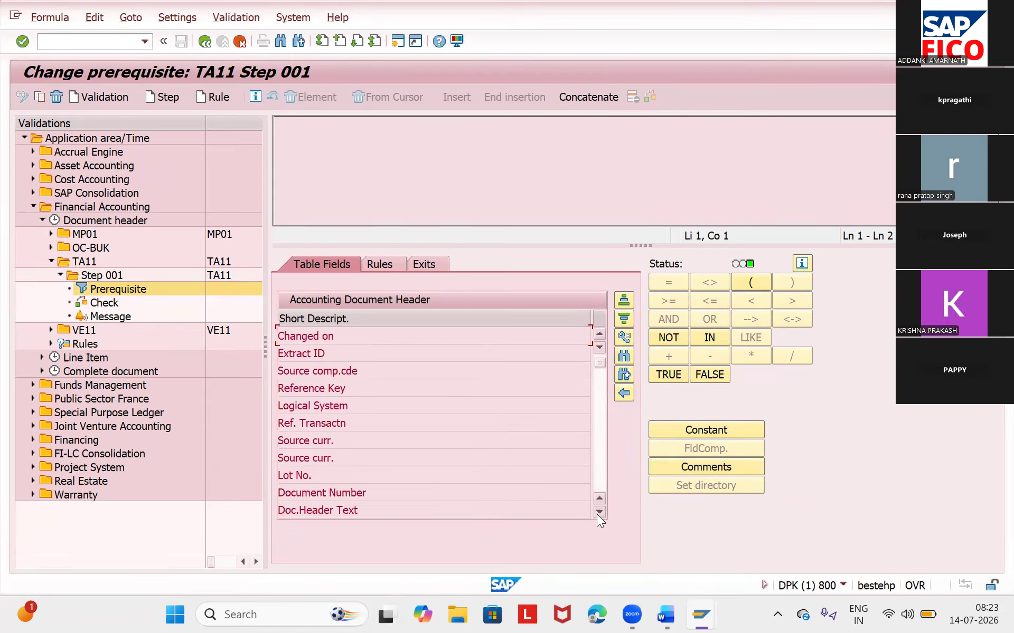
{"action": "left_click", "coordinate": [598, 513]}
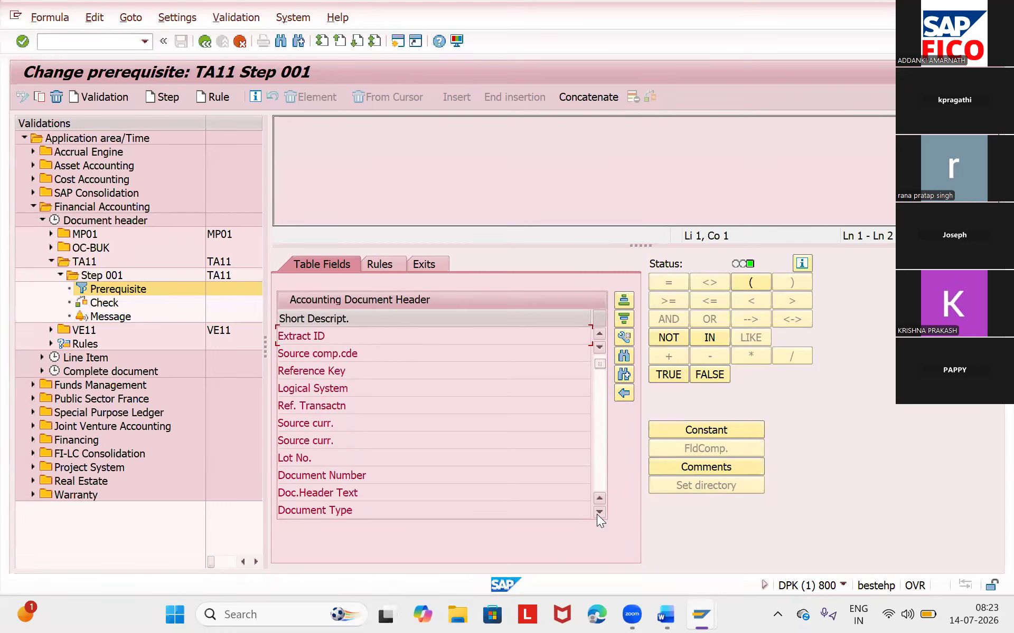
{"action": "left_click", "coordinate": [598, 513]}
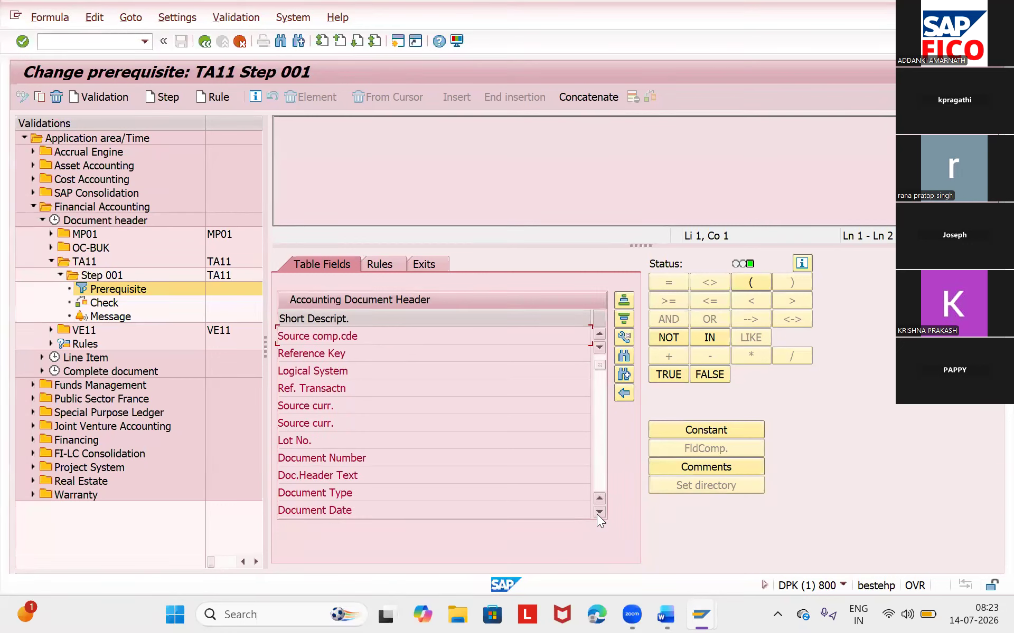
{"action": "double_click", "coordinate": [385, 492]}
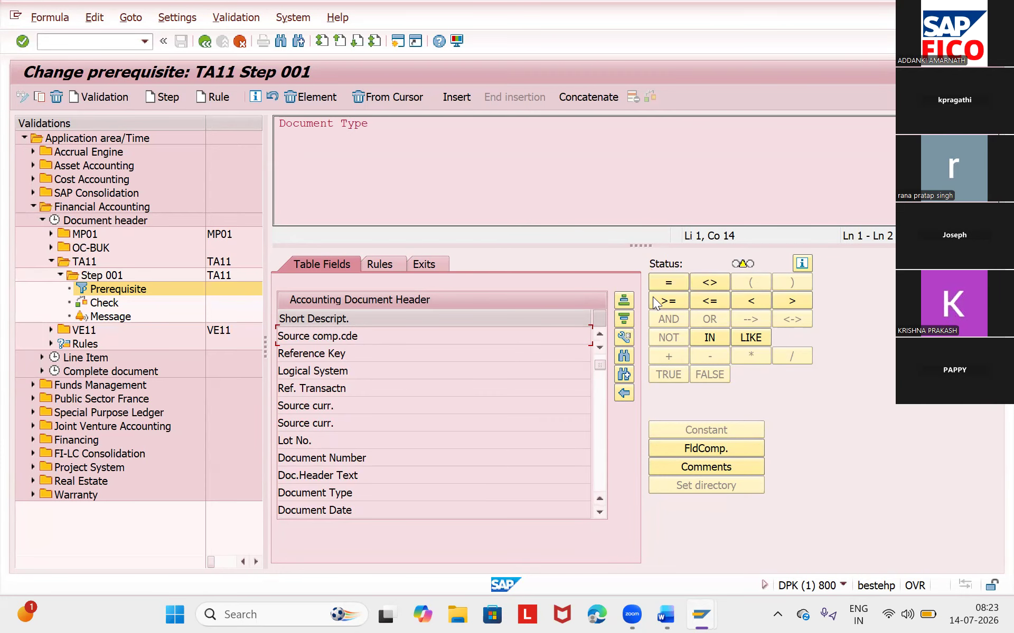
{"action": "left_click", "coordinate": [659, 283]}
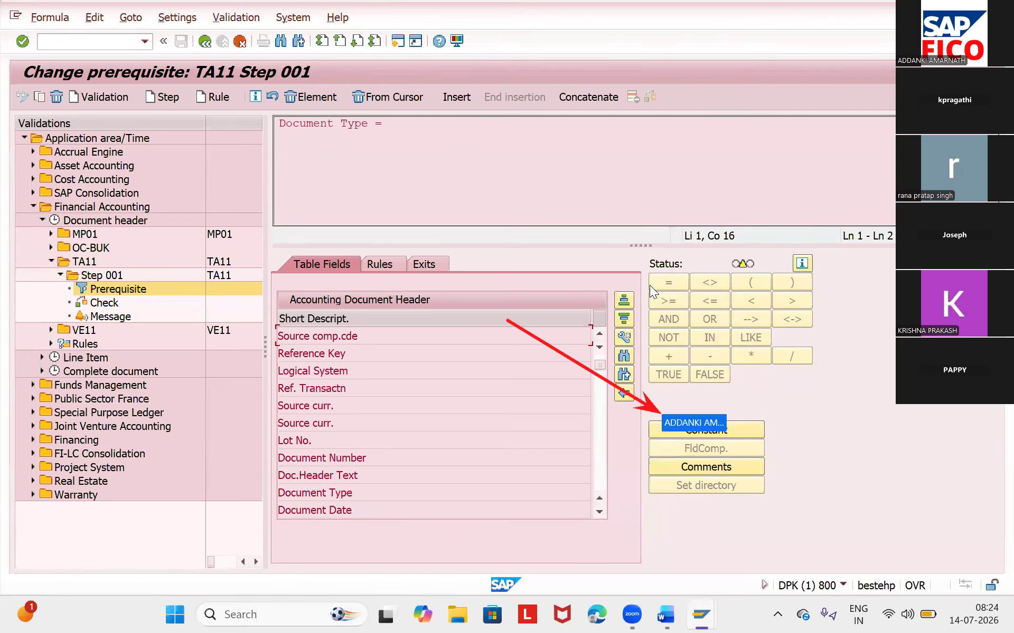
{"action": "left_click", "coordinate": [676, 432]}
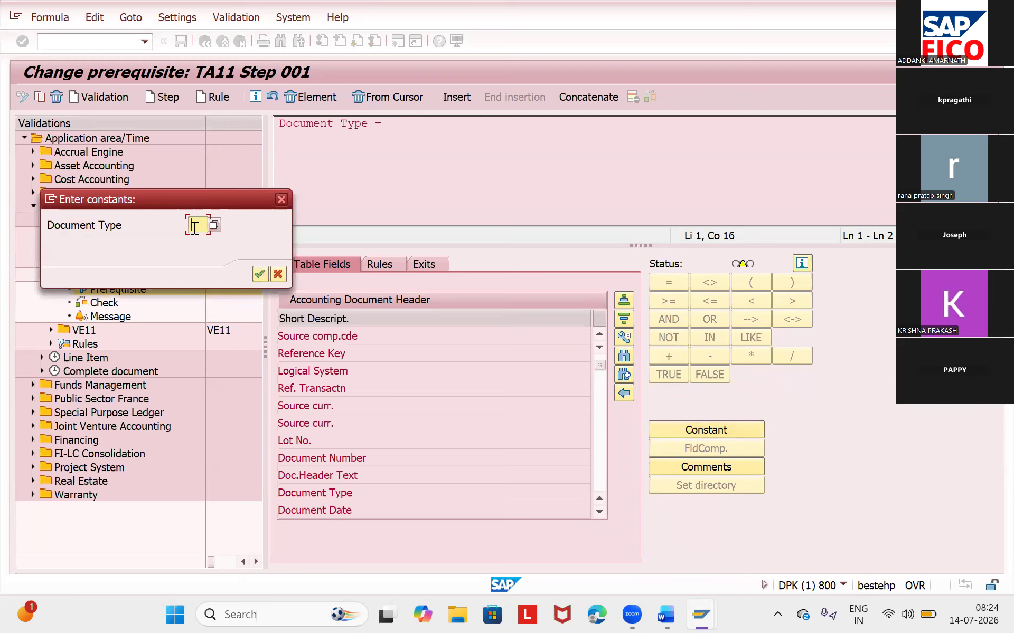
{"action": "type", "text": "SA"}
{"action": "key", "text": "Return"}
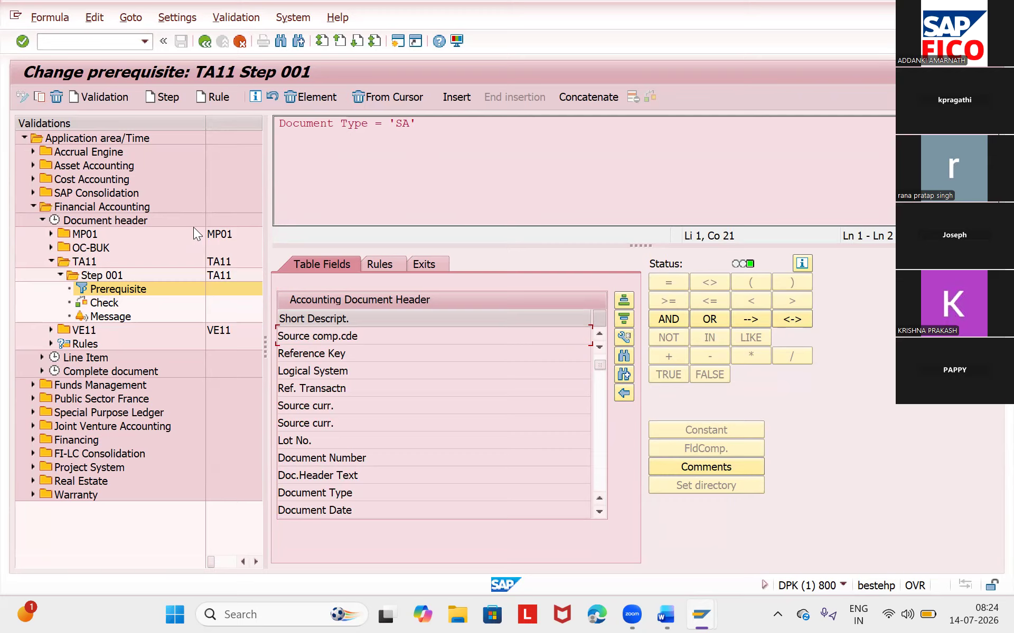
- Extend the prerequisite with an AND operator followed by the Company Code field
{"action": "left_click", "coordinate": [662, 318]}
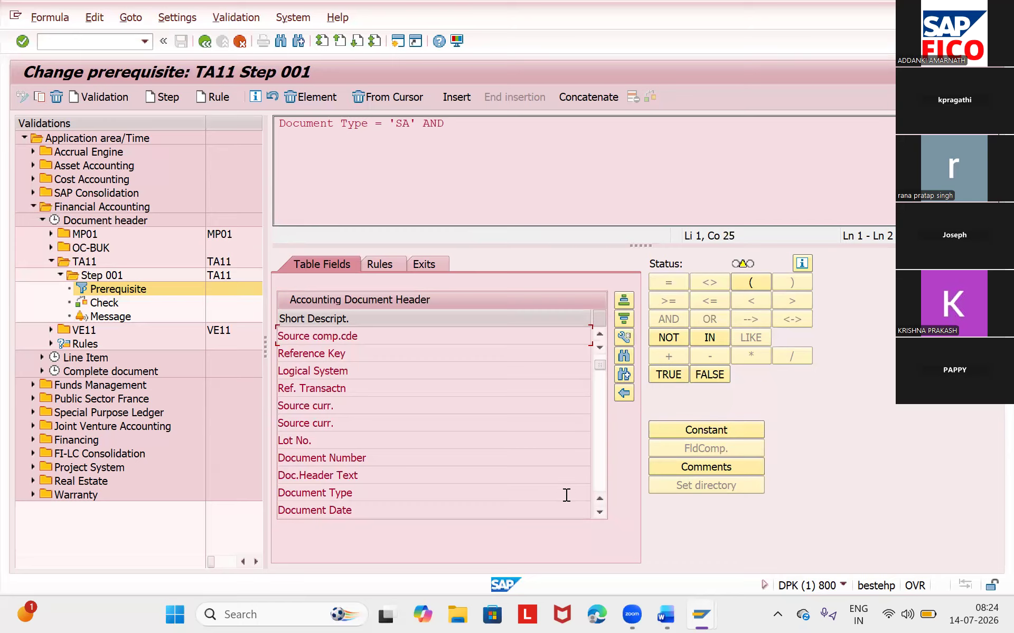
{"action": "left_click", "coordinate": [594, 517]}
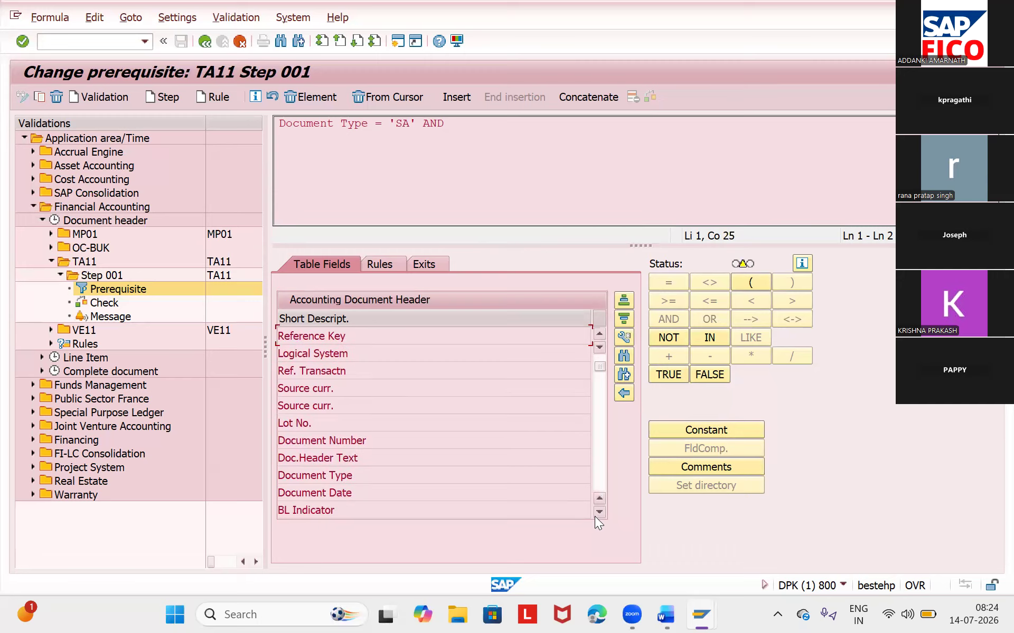
{"action": "left_click", "coordinate": [598, 512]}
{"action": "left_click", "coordinate": [599, 512]}
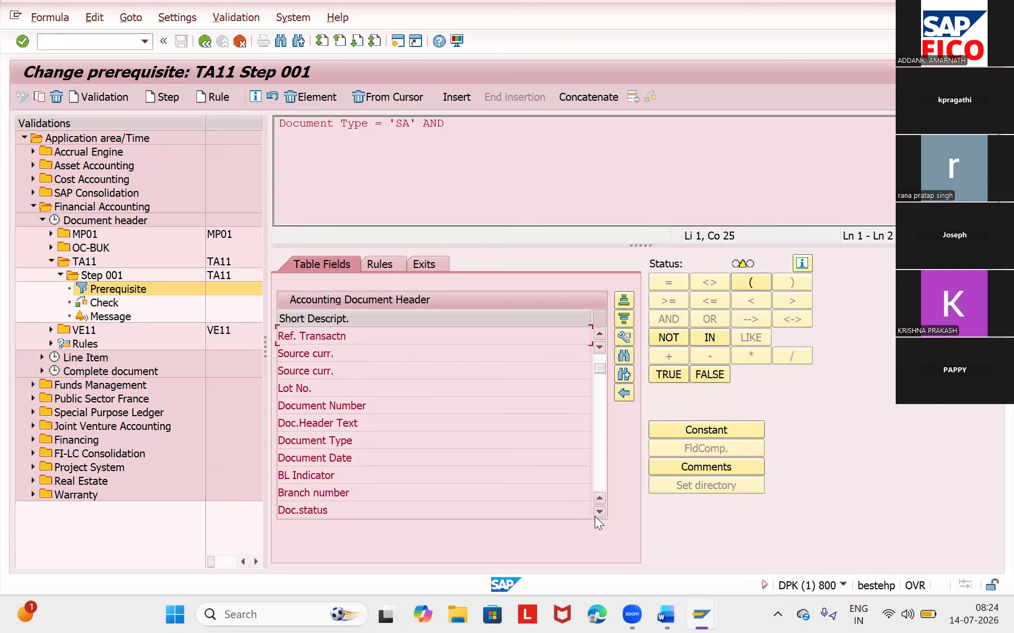
{"action": "left_click", "coordinate": [599, 513]}
{"action": "left_click", "coordinate": [598, 512]}
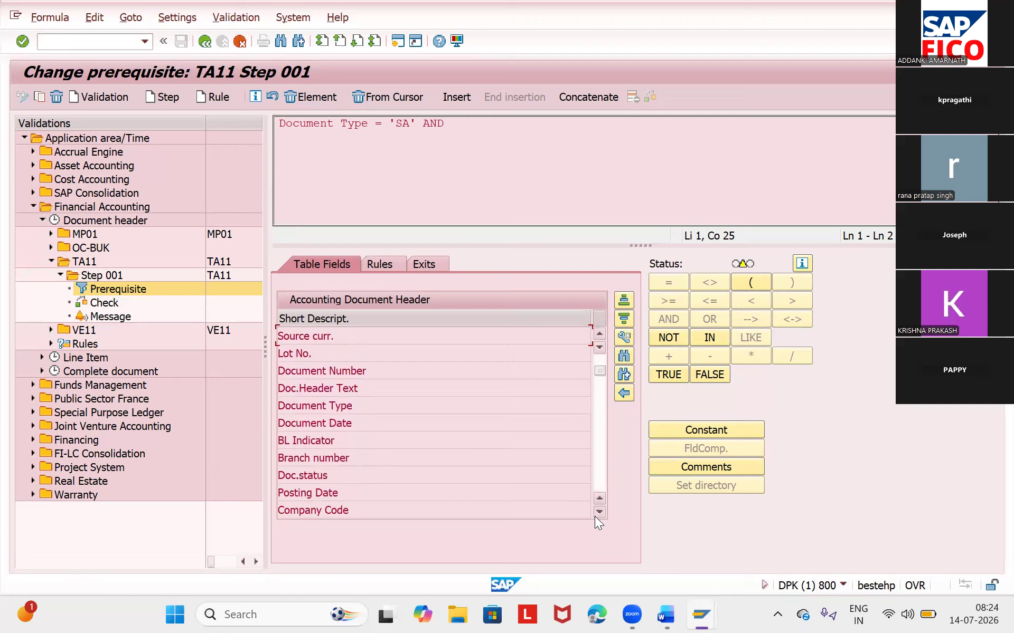
{"action": "left_click", "coordinate": [599, 513]}
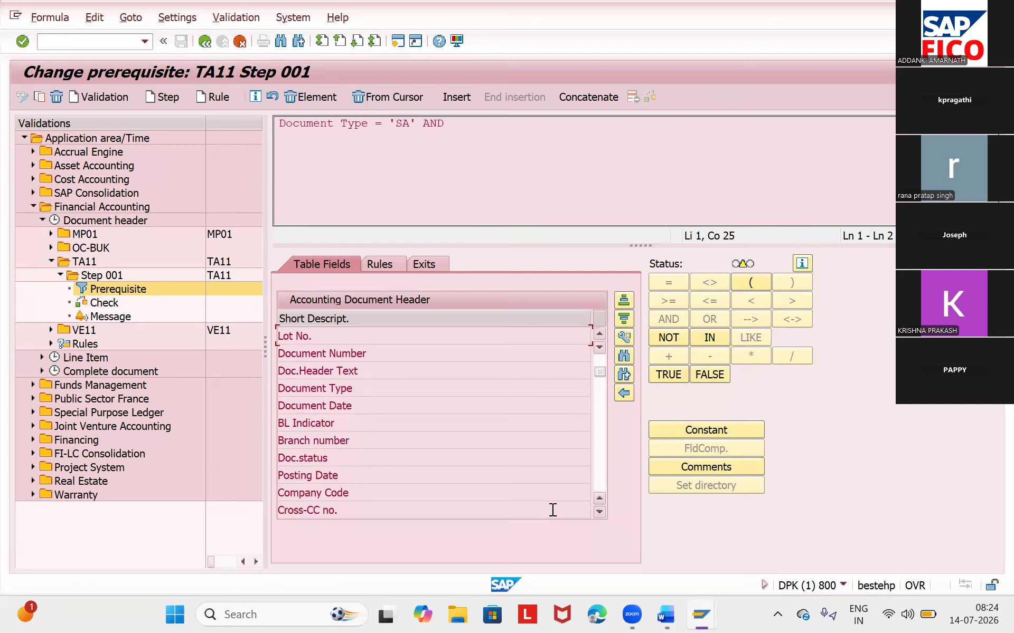
{"action": "left_click", "coordinate": [461, 491]}
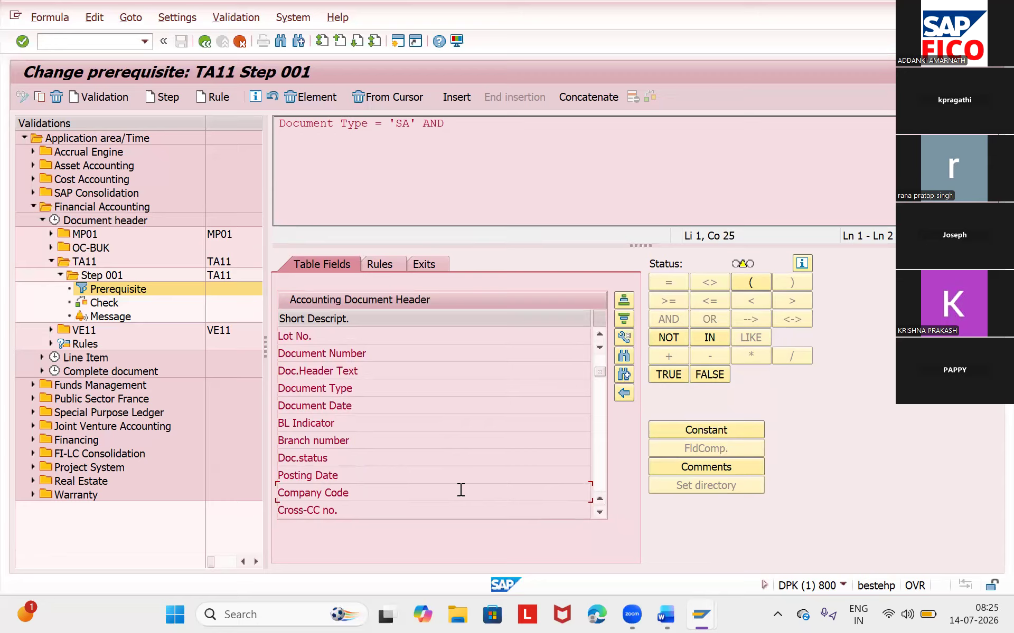
{"action": "double_click", "coordinate": [461, 490]}
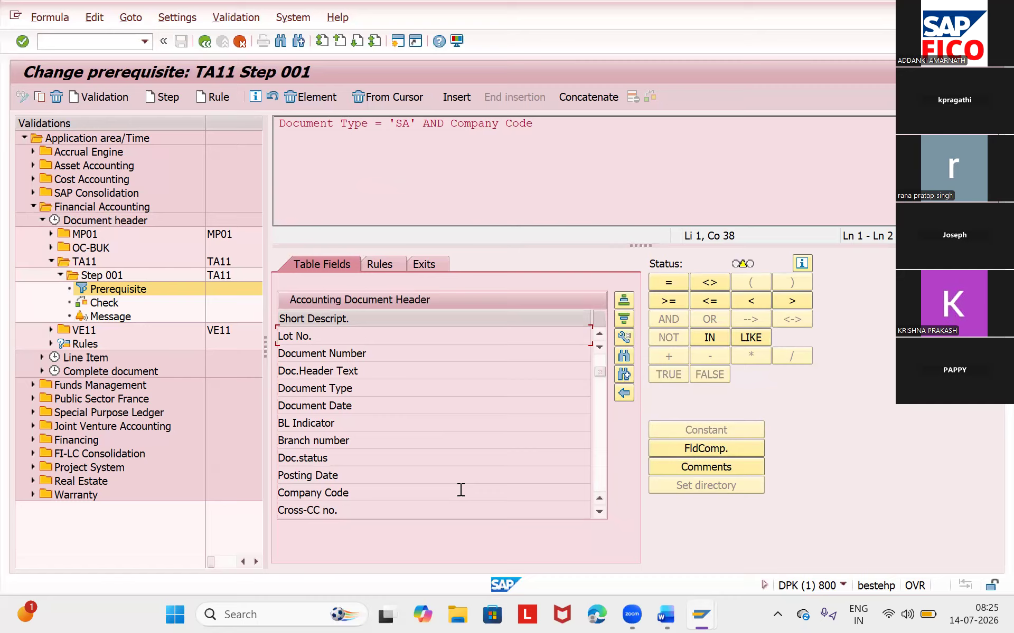
- Complete the company code condition in the prerequisite as equal to the constant TA11
{"action": "left_click", "coordinate": [662, 280]}
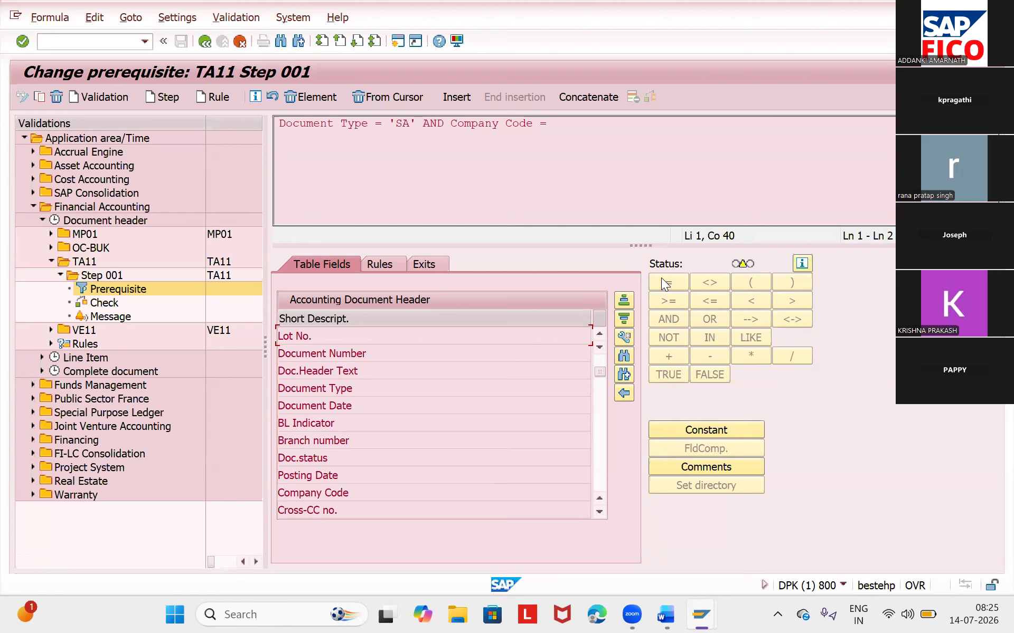
{"action": "left_click", "coordinate": [728, 431]}
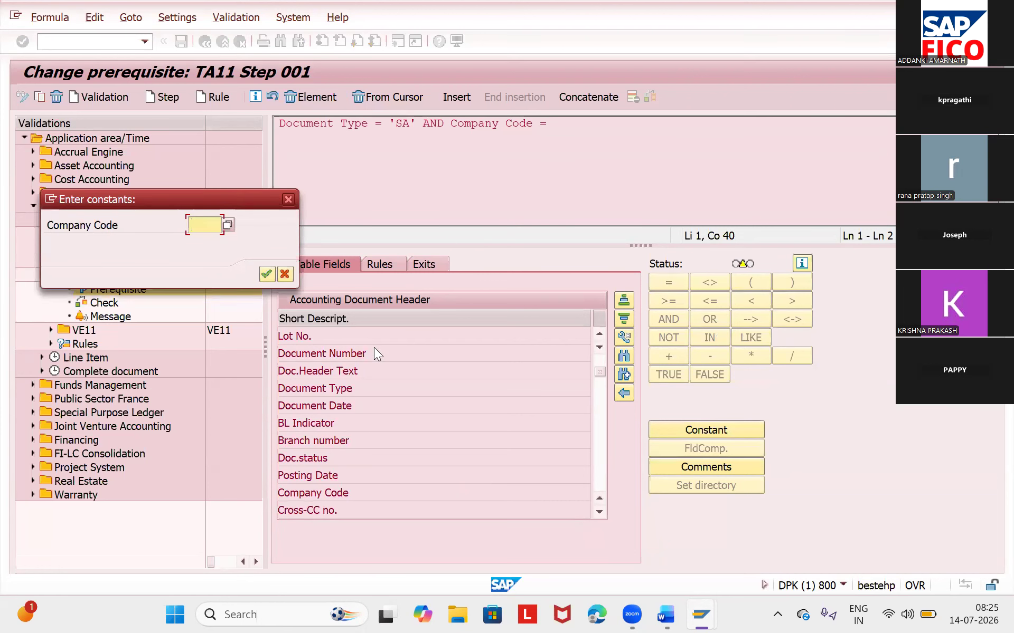
{"action": "type", "text": "TA"}
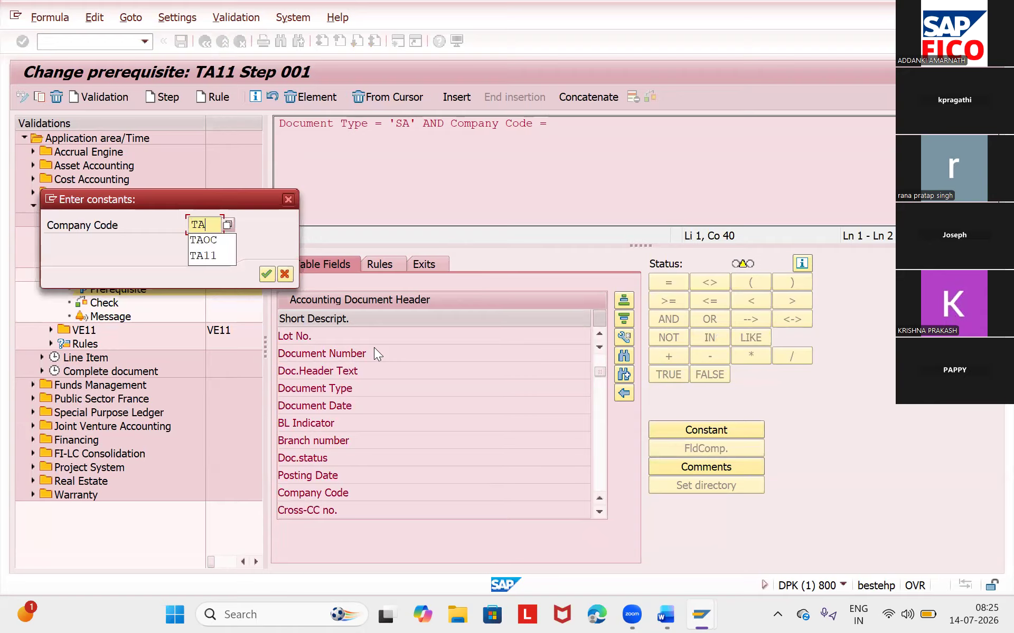
{"action": "type", "text": "11"}
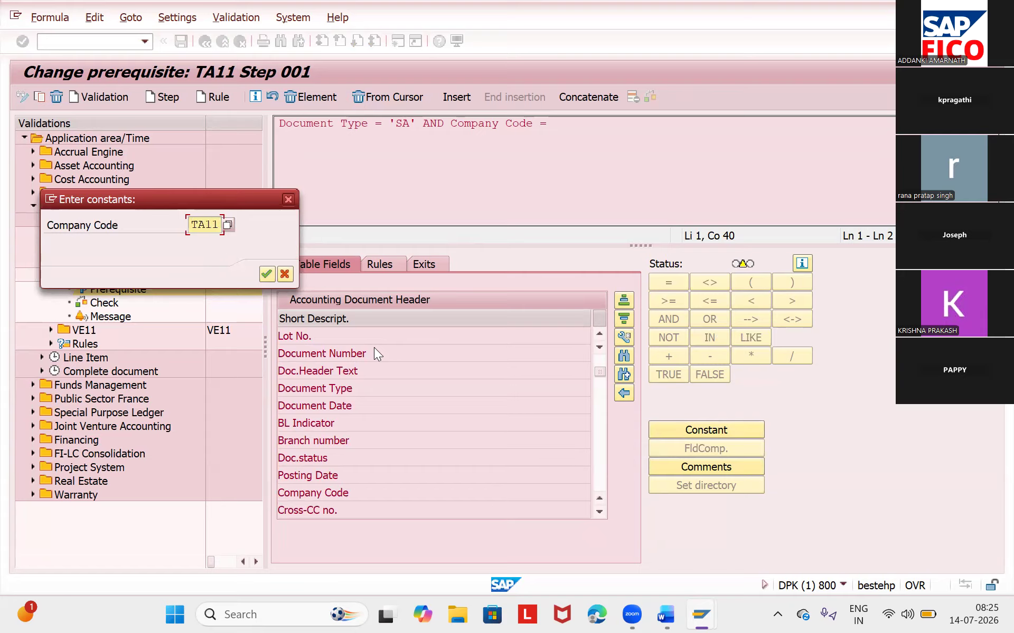
{"action": "key", "text": "Return"}
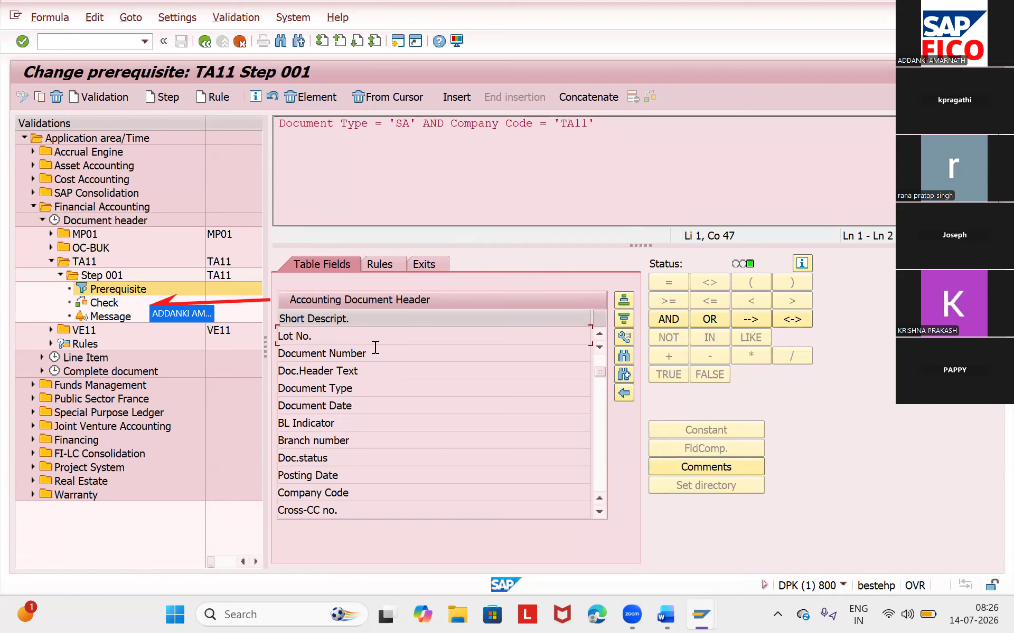
- Open the check of TA11 step 001 and list its Accounting Document Header fields
{"action": "left_click", "coordinate": [136, 303]}
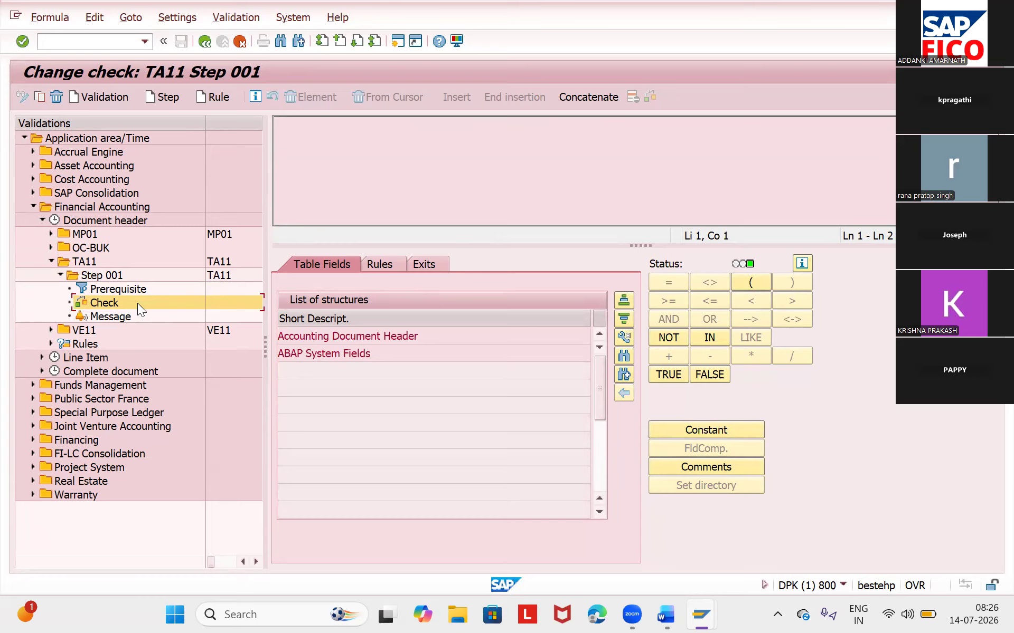
{"action": "left_click", "coordinate": [368, 336]}
{"action": "double_click", "coordinate": [368, 337]}
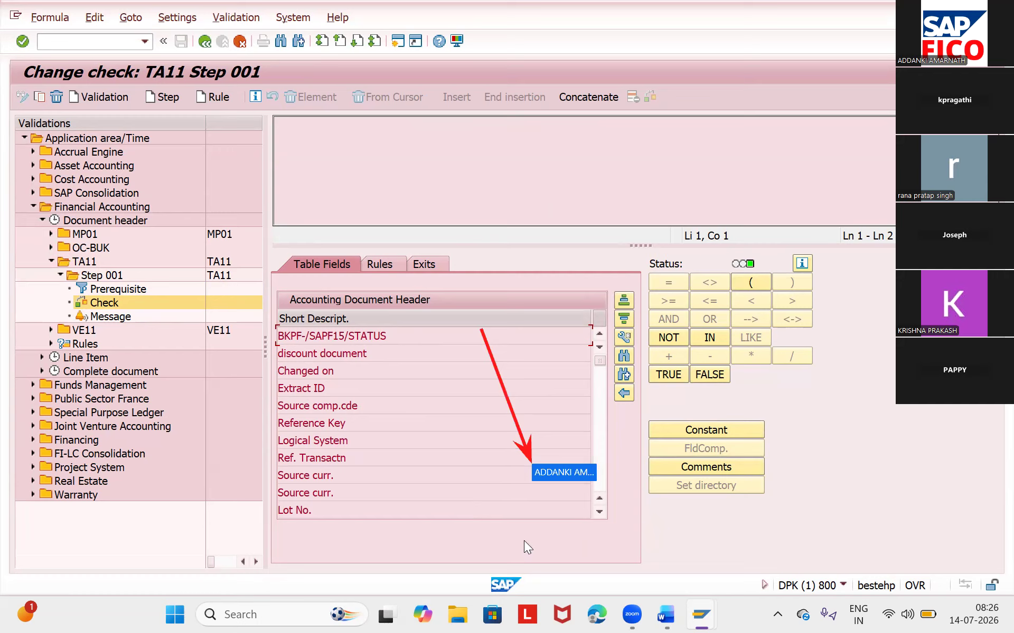
- Define the check as Doc.Header Text = 'TA11', entering TA11 as a constant
{"action": "left_click", "coordinate": [595, 513]}
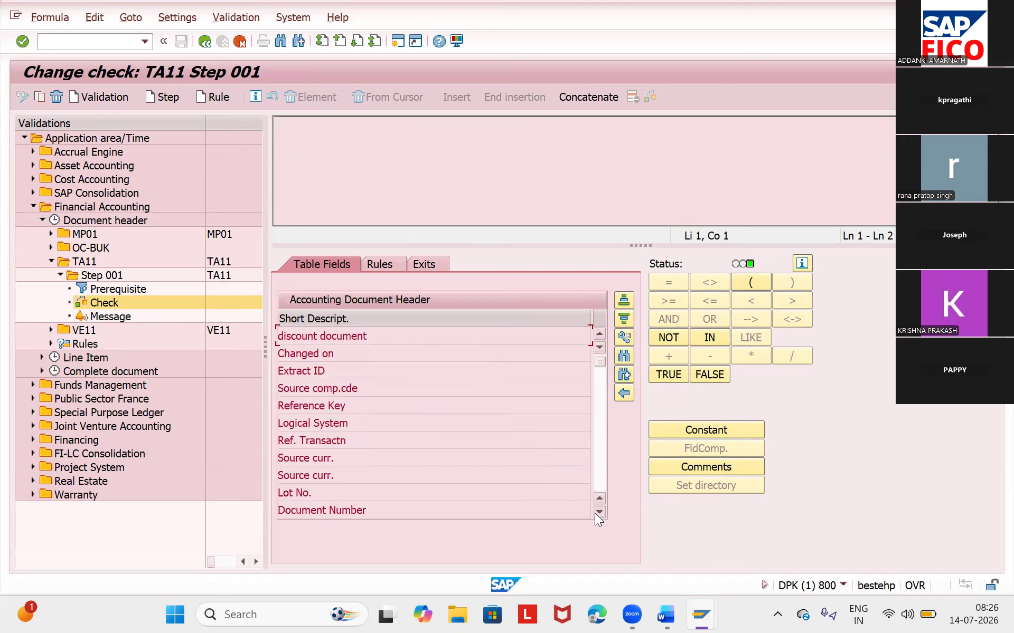
{"action": "left_click", "coordinate": [599, 512]}
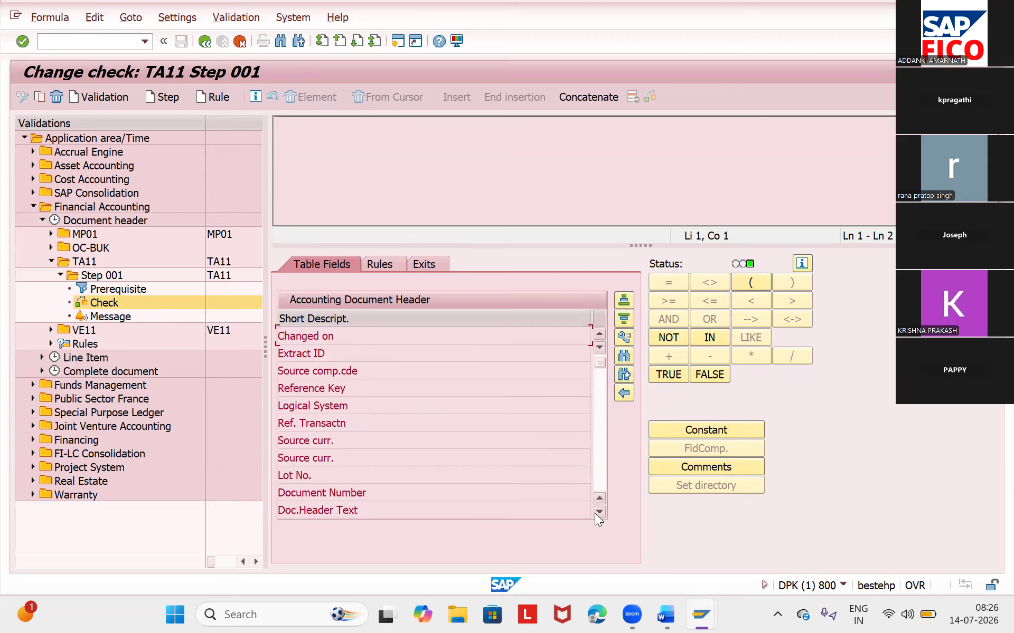
{"action": "left_click", "coordinate": [596, 513]}
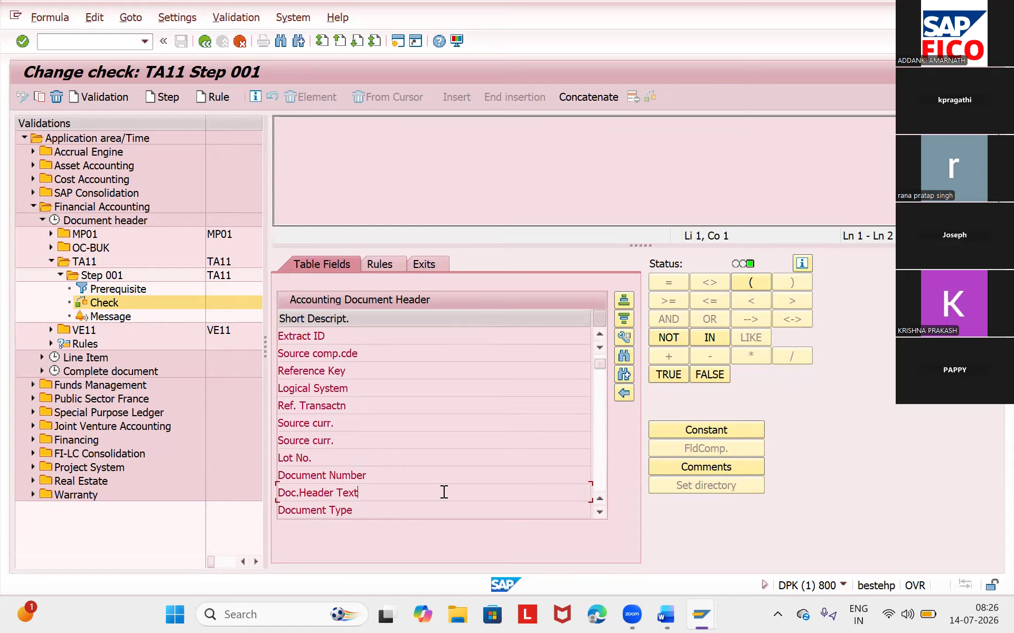
{"action": "double_click", "coordinate": [443, 493]}
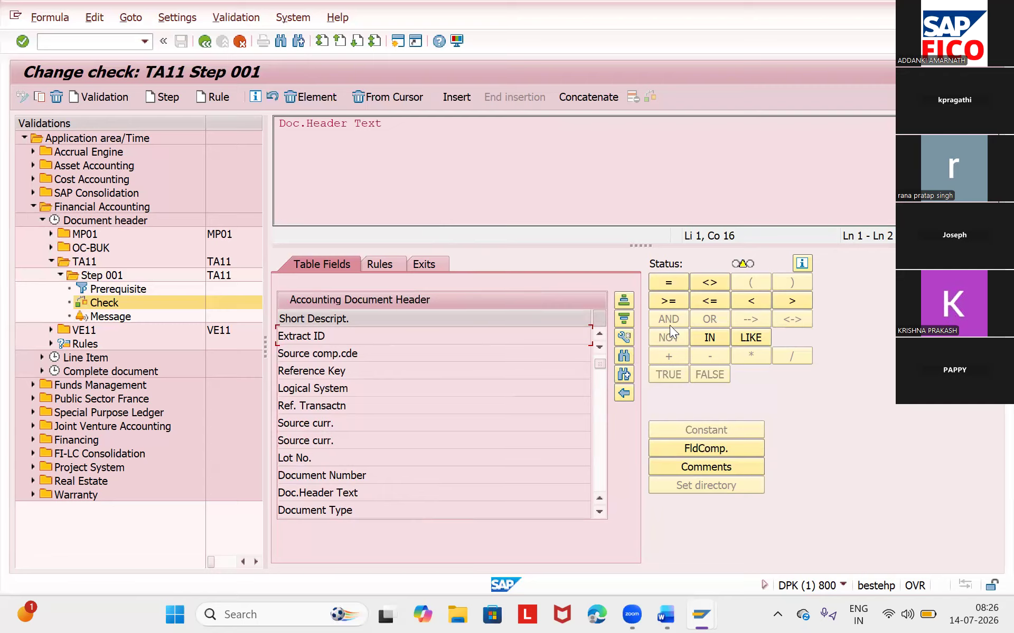
{"action": "left_click", "coordinate": [671, 286]}
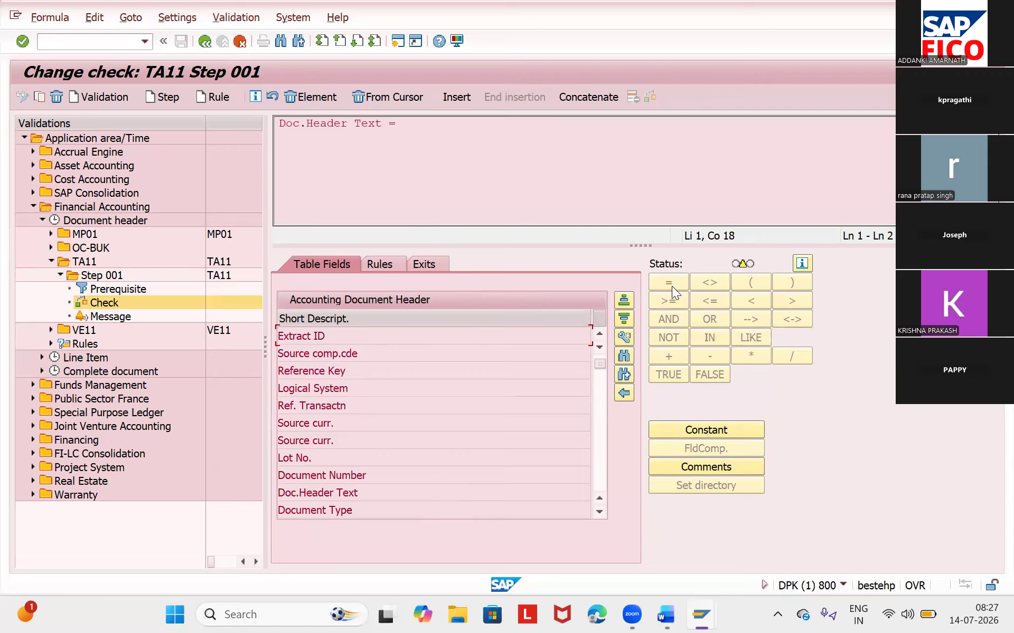
{"action": "left_click", "coordinate": [721, 430]}
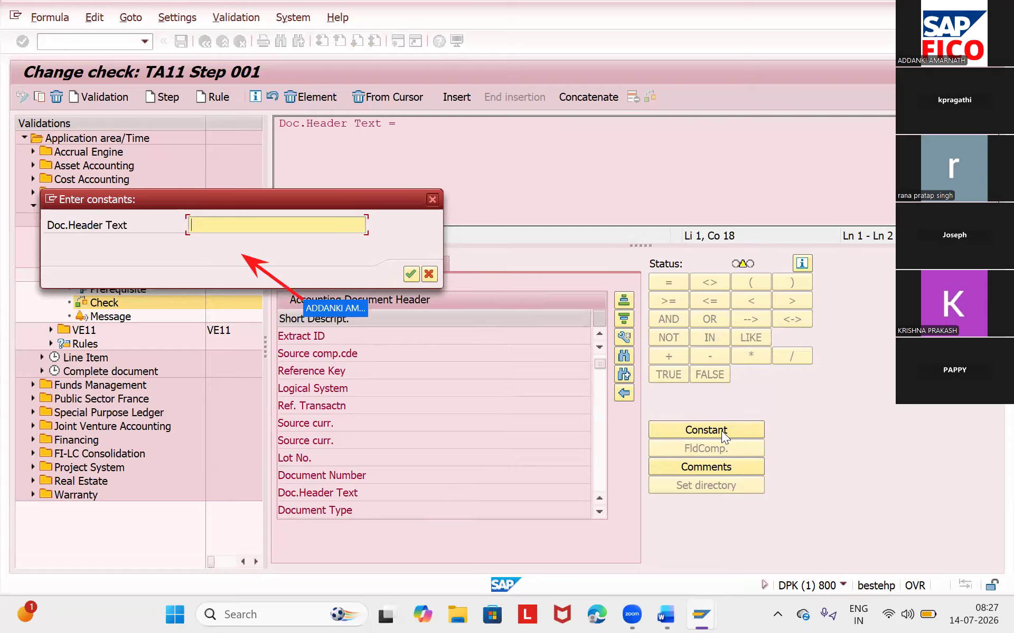
{"action": "type", "text": "TA11"}
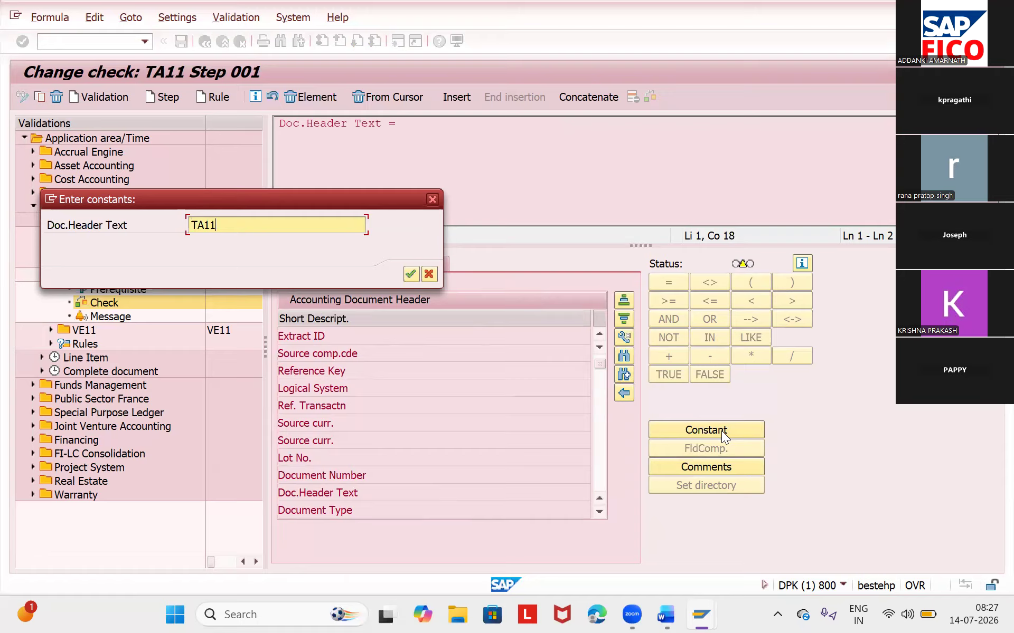
{"action": "key", "text": "Return"}
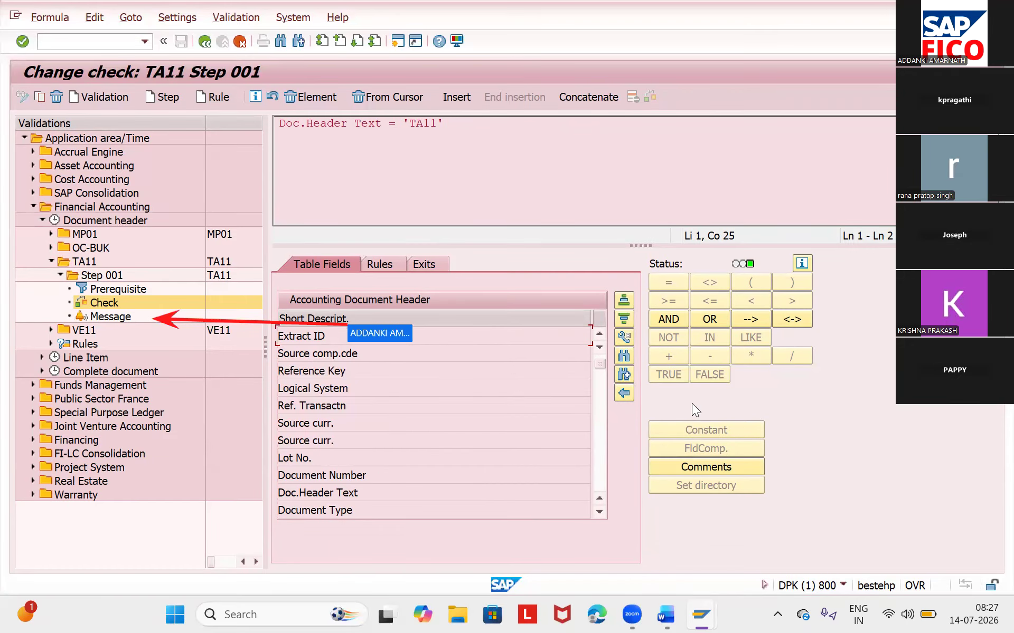
- Open the message of TA11 step 001 and set its message type to E (Error)
{"action": "double_click", "coordinate": [142, 315]}
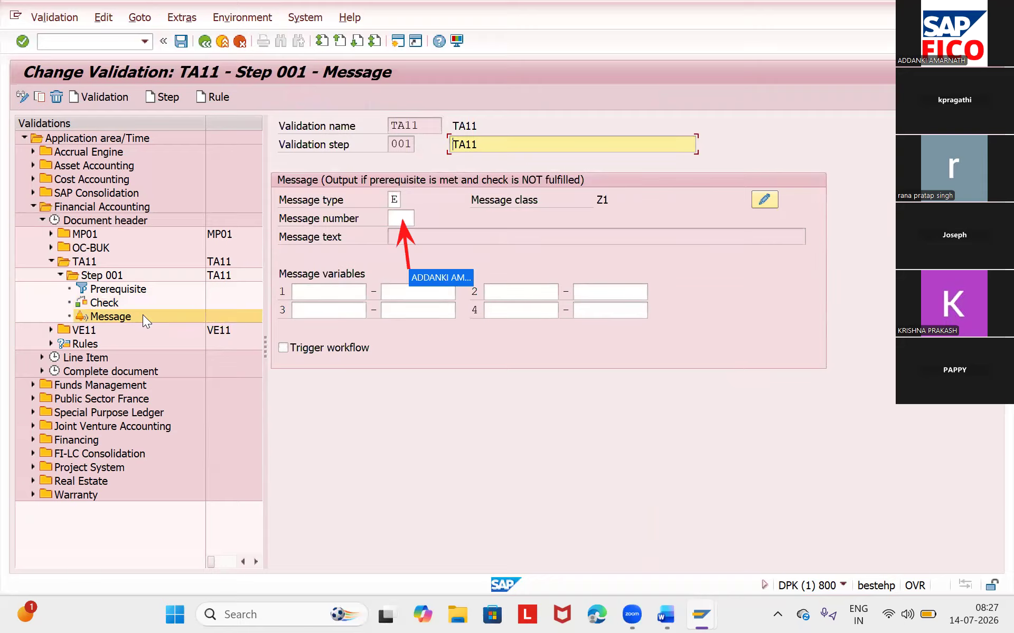
{"action": "left_click", "coordinate": [394, 200]}
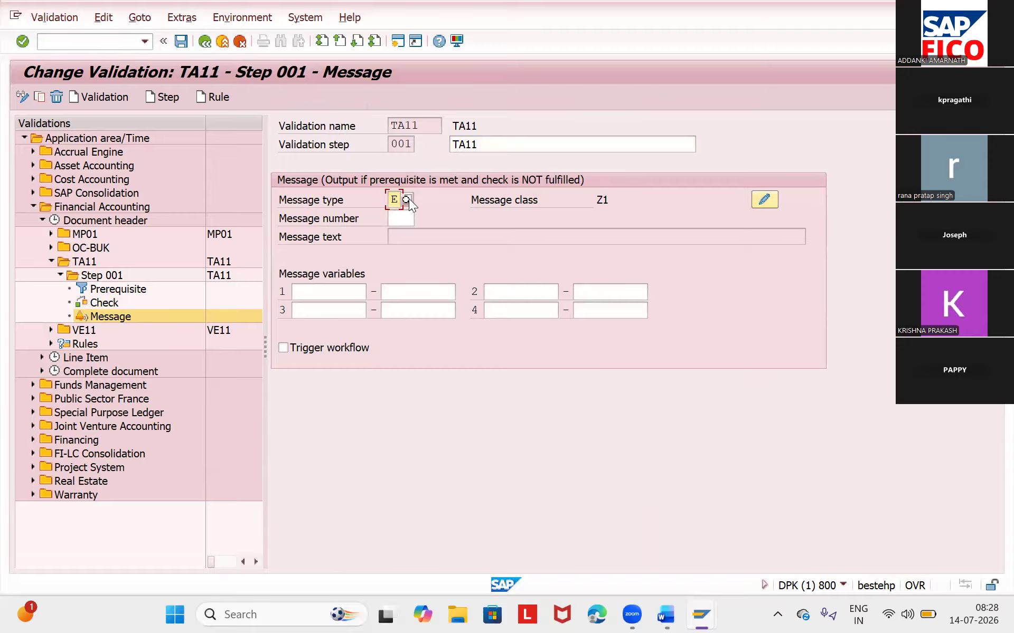
{"action": "left_click", "coordinate": [407, 199]}
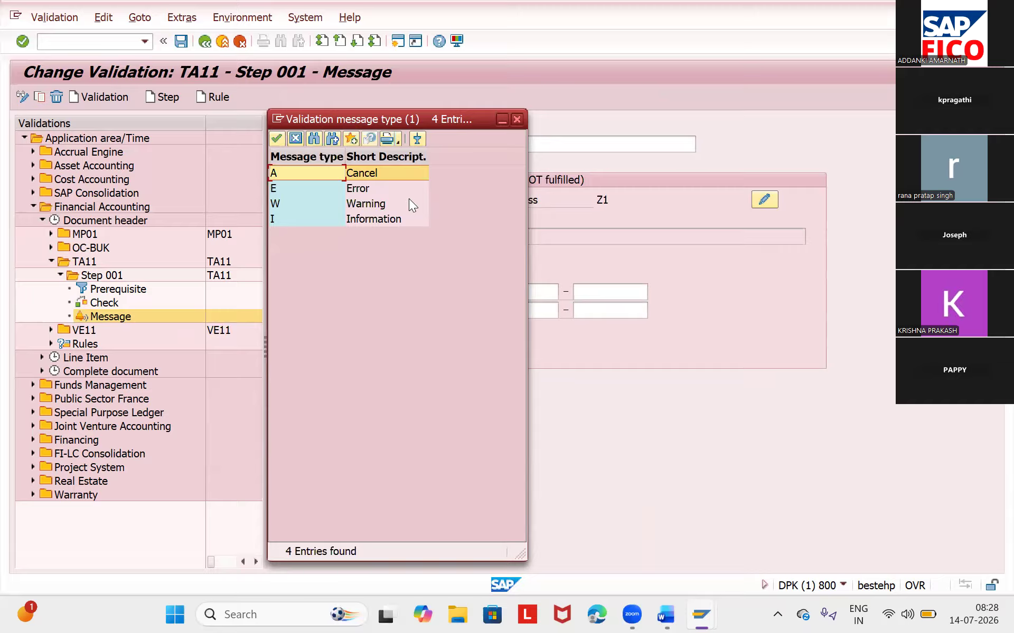
{"action": "double_click", "coordinate": [360, 188]}
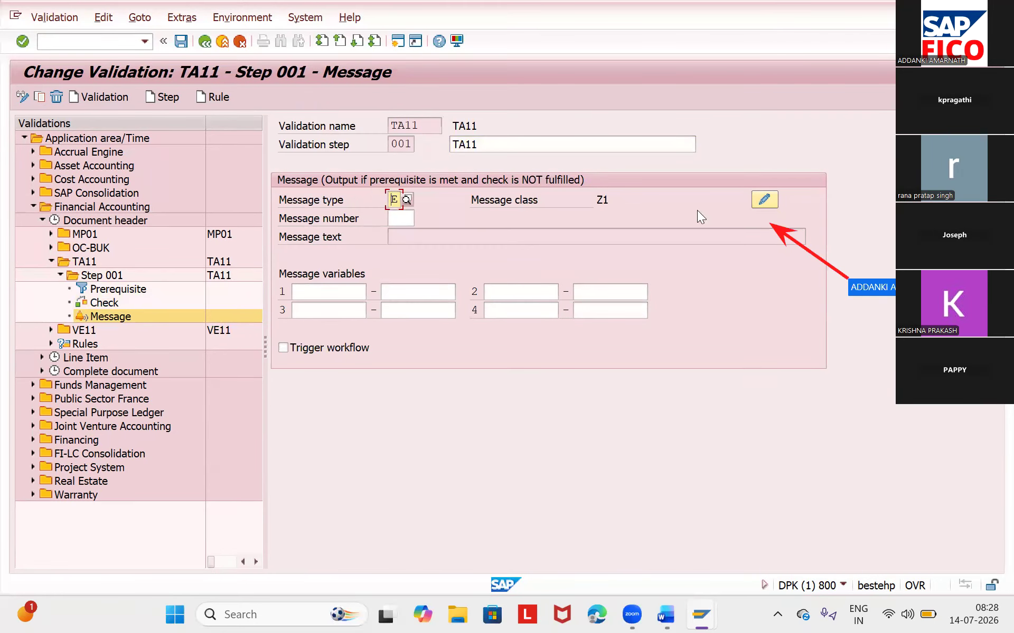
- Maintain message 024 of class Z1 in the original language with the text VALIDATION TEXT, save it and return to the validation message
{"action": "left_click", "coordinate": [769, 201]}
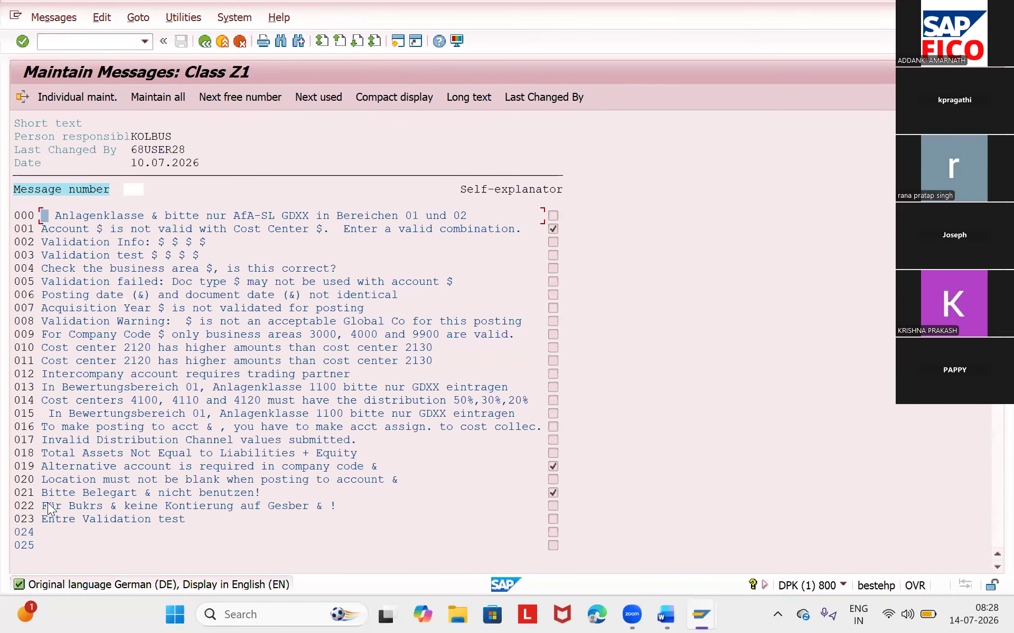
{"action": "left_click", "coordinate": [58, 532]}
{"action": "key", "text": "Return"}
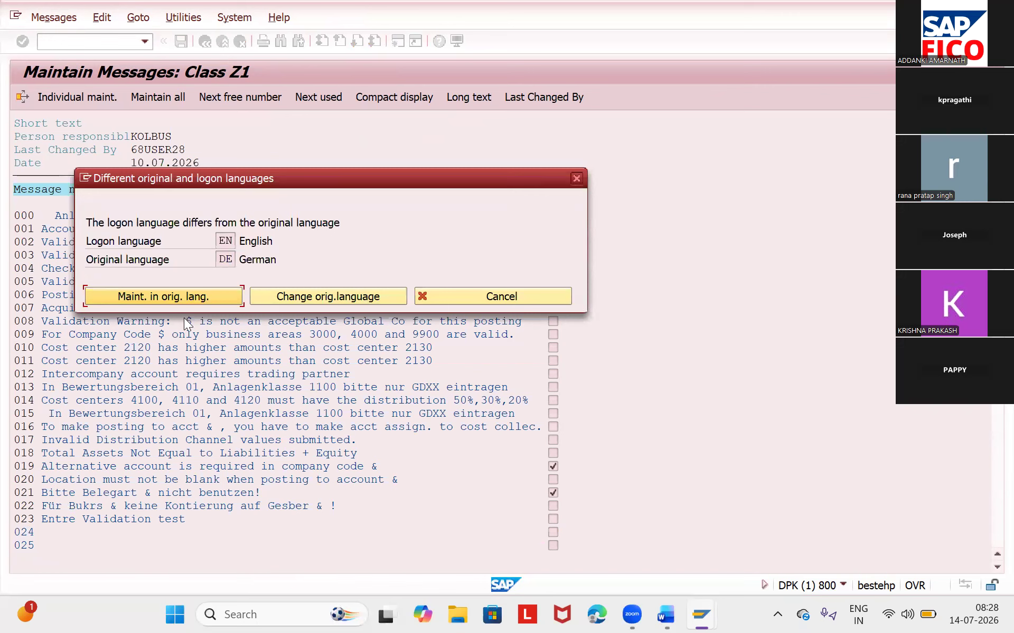
{"action": "left_click", "coordinate": [161, 297]}
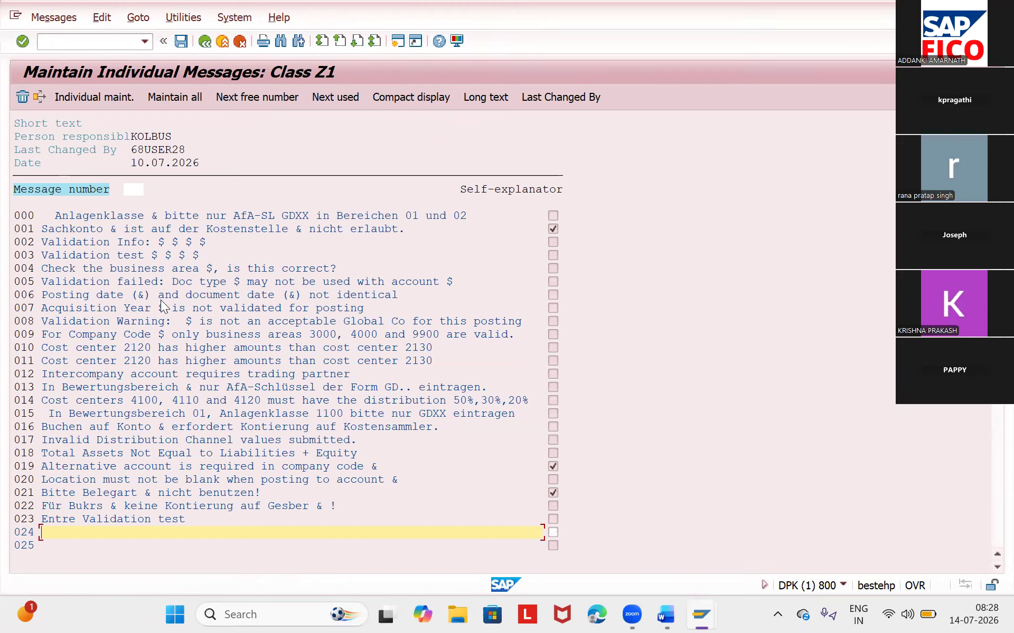
{"action": "type", "text": "V"}
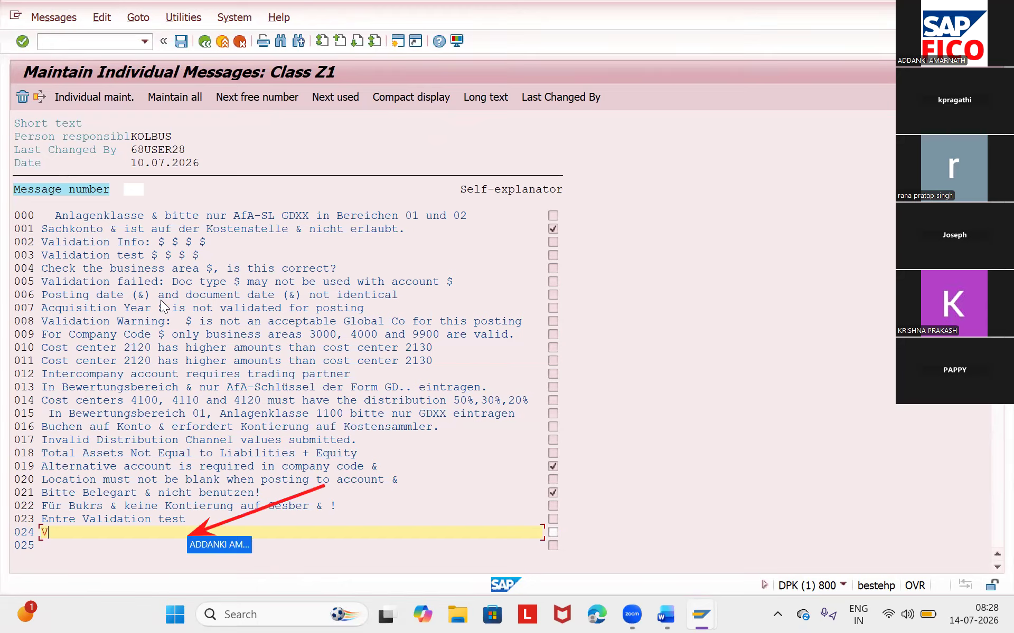
{"action": "type", "text": "ALI"}
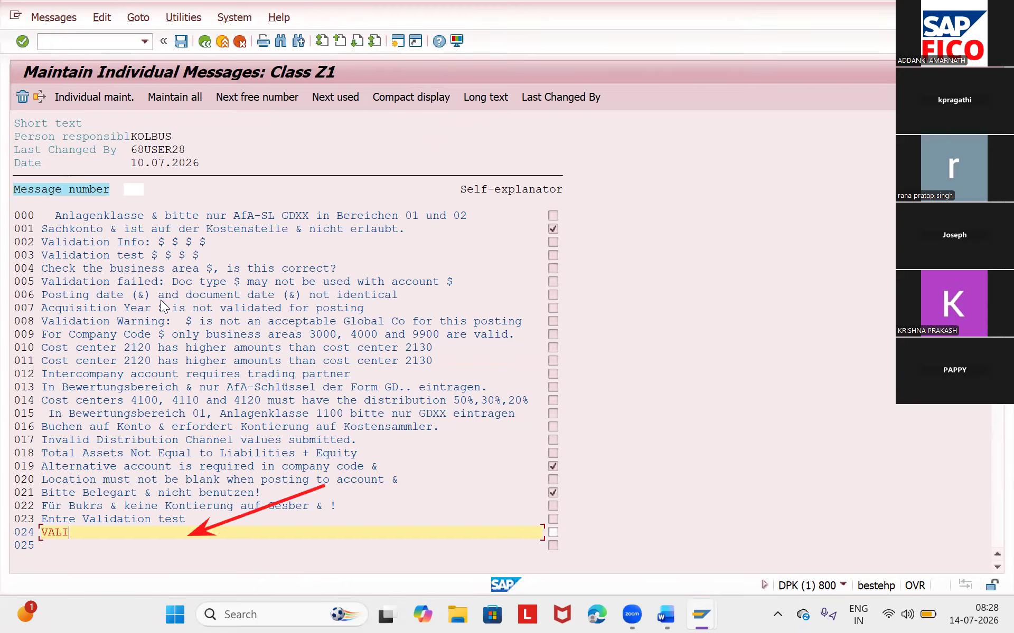
{"action": "type", "text": "DATION TEXT"}
{"action": "left_click", "coordinate": [180, 46]}
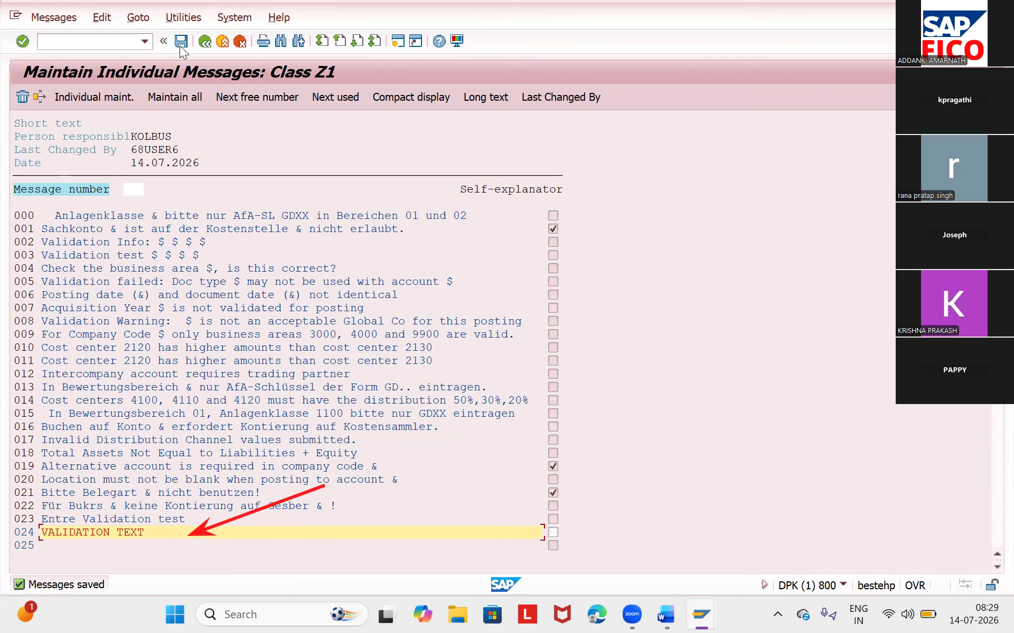
{"action": "left_click", "coordinate": [200, 44]}
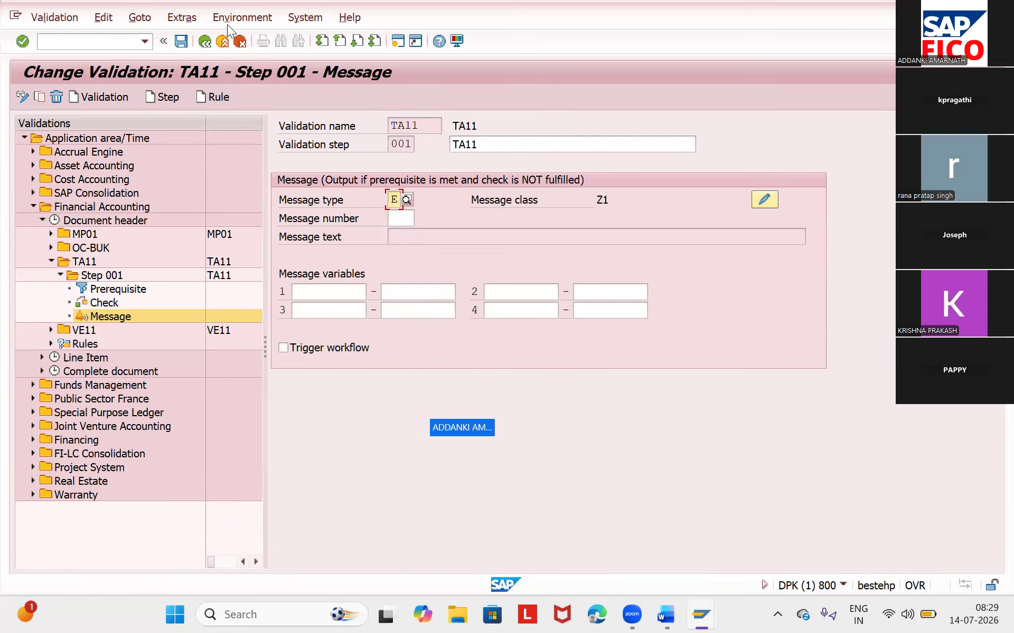
- Assign message number 003 to the validation step's message and save the validation
{"action": "left_click", "coordinate": [397, 219]}
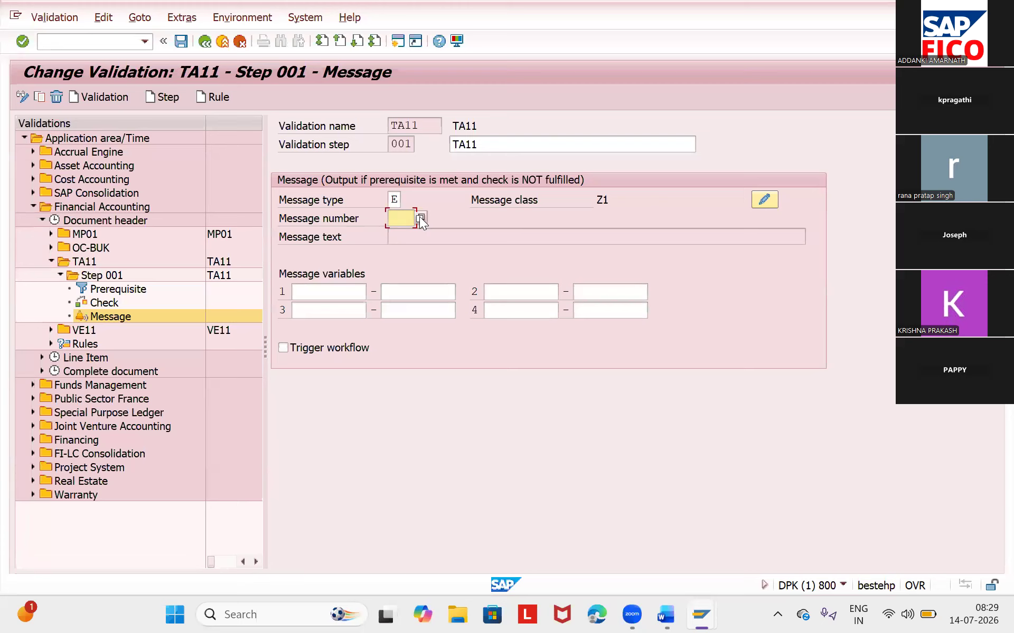
{"action": "left_click", "coordinate": [420, 219]}
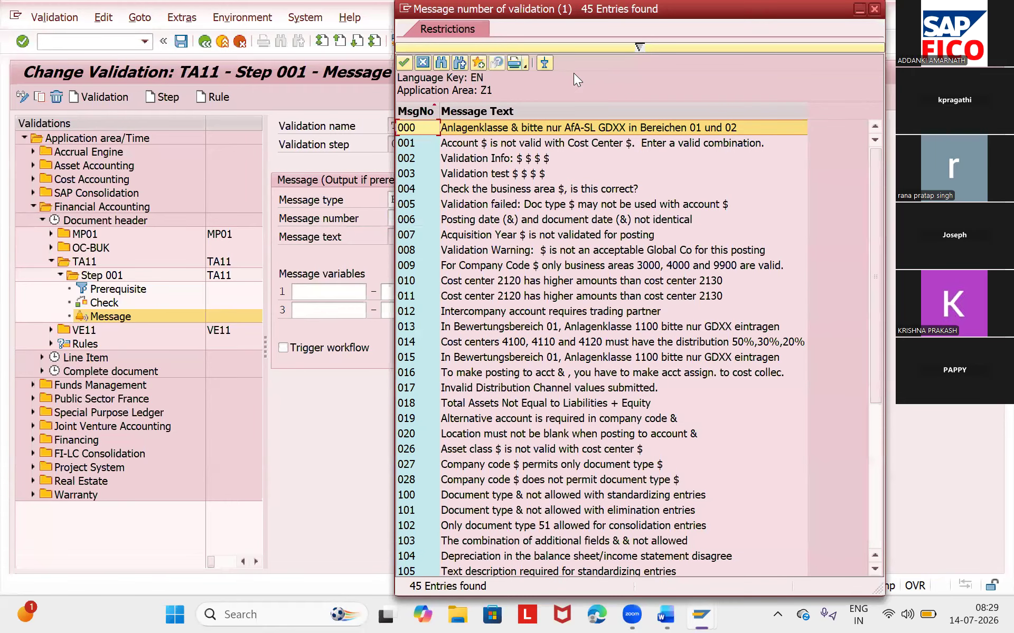
{"action": "left_click", "coordinate": [416, 173]}
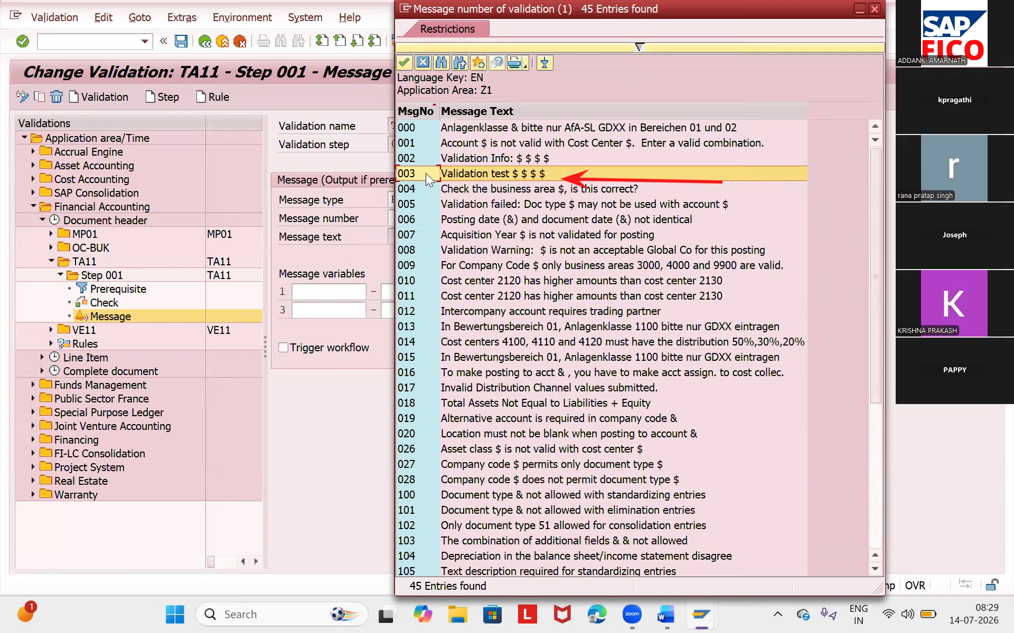
{"action": "double_click", "coordinate": [425, 173]}
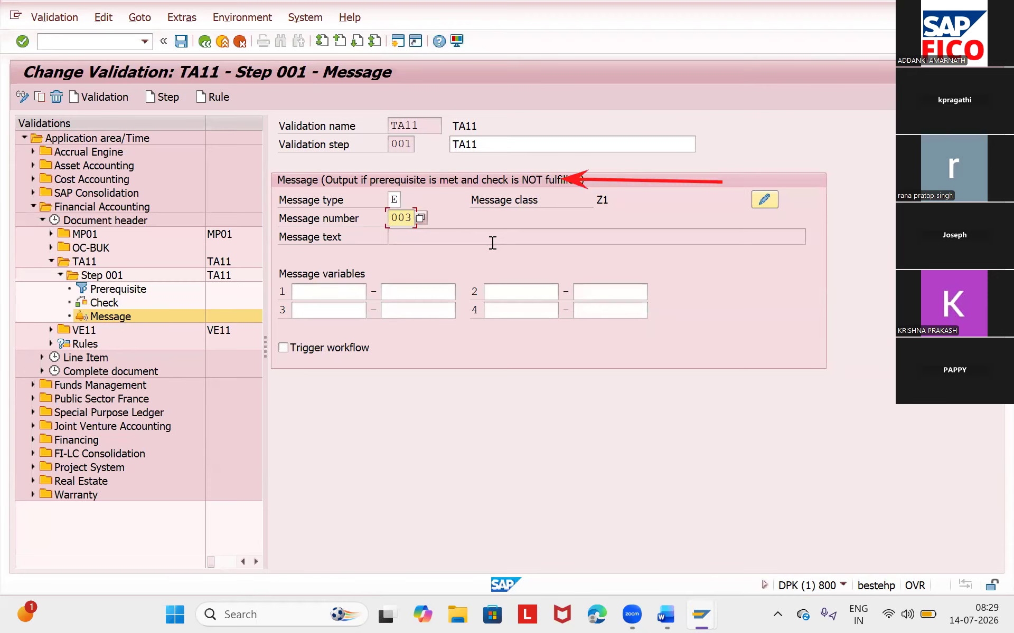
{"action": "key", "text": "Return"}
{"action": "left_click", "coordinate": [180, 42]}
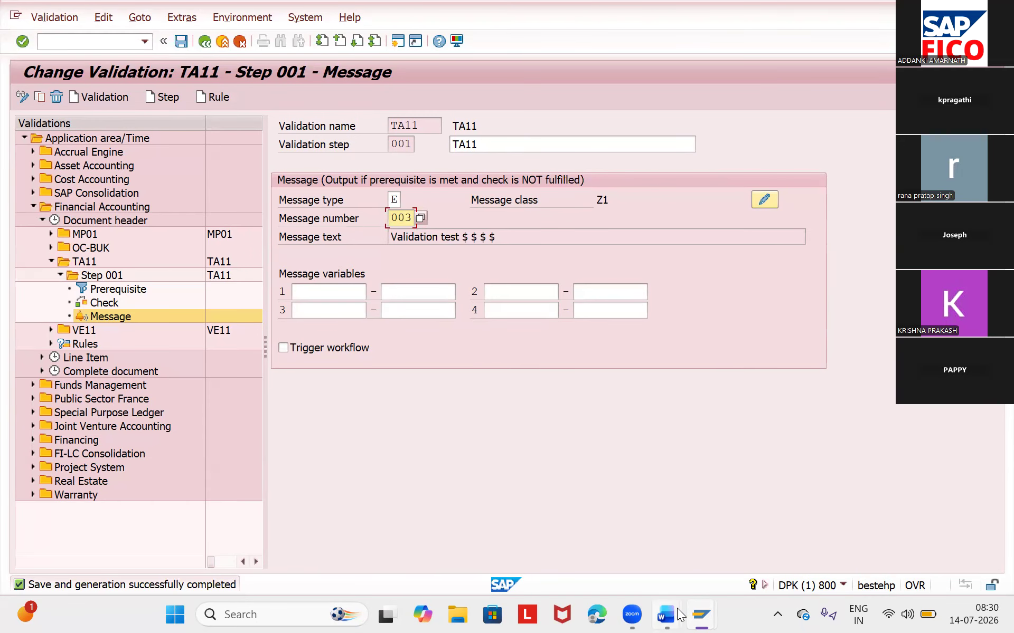
- Check the Word notes for the transaction that assigns a validation rule to a company code, and return to SAP
{"action": "mouse_move", "coordinate": [666, 615]}
{"action": "left_click", "coordinate": [734, 560]}
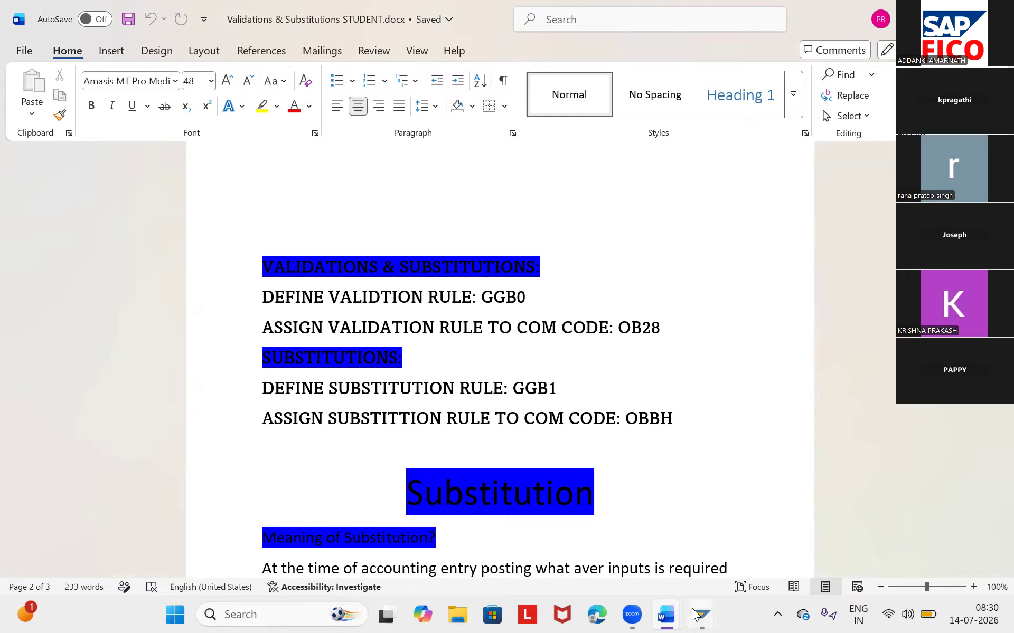
{"action": "mouse_move", "coordinate": [693, 614]}
{"action": "left_click", "coordinate": [752, 534]}
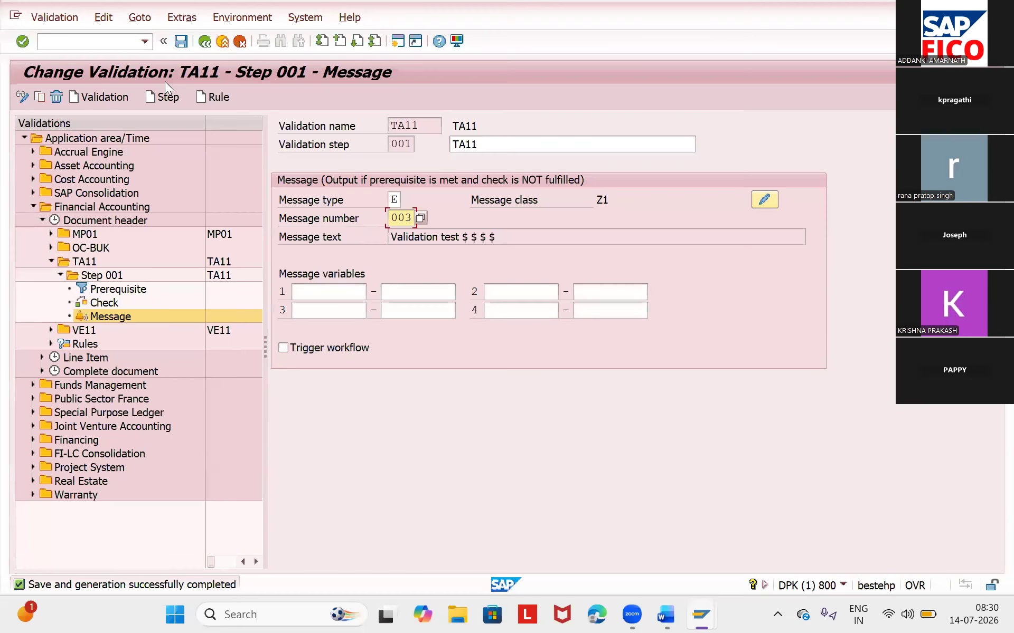
- Go to transaction OB28 for the validation of accounting documents
{"action": "left_click", "coordinate": [103, 42]}
{"action": "type", "text": "/"}
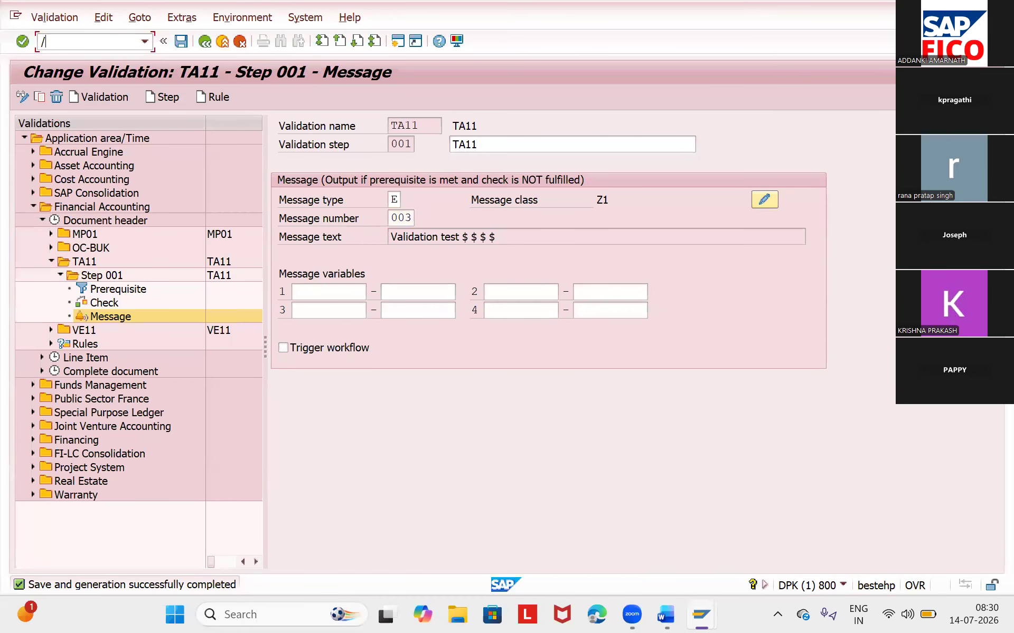
{"action": "type", "text": "NOB28"}
{"action": "key", "text": "Return"}
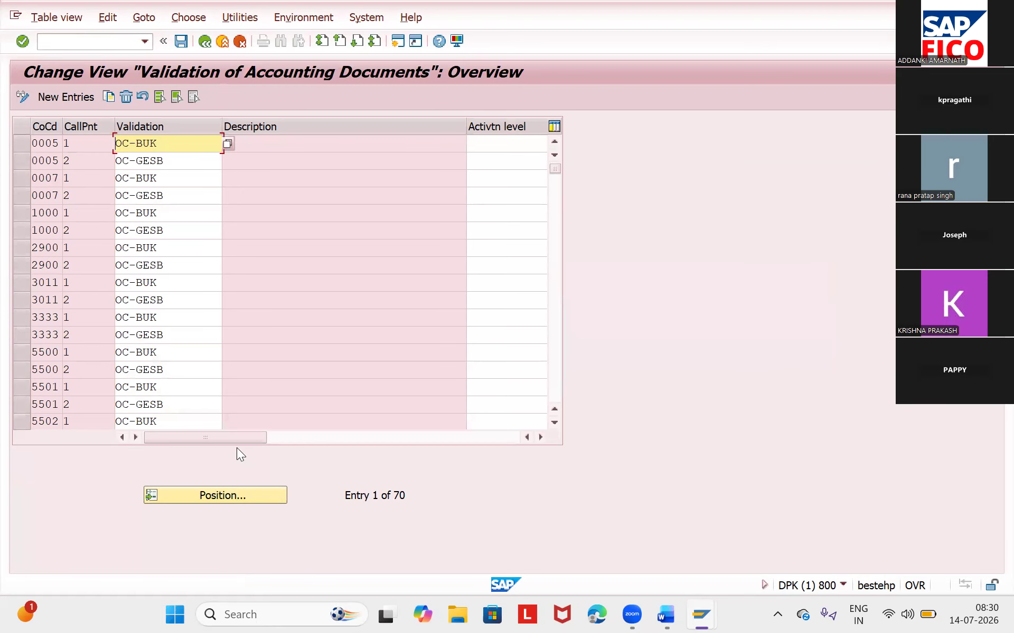
- Create a new entry for company code TA11 with callup point 0001 (Document header)
{"action": "left_click", "coordinate": [69, 103]}
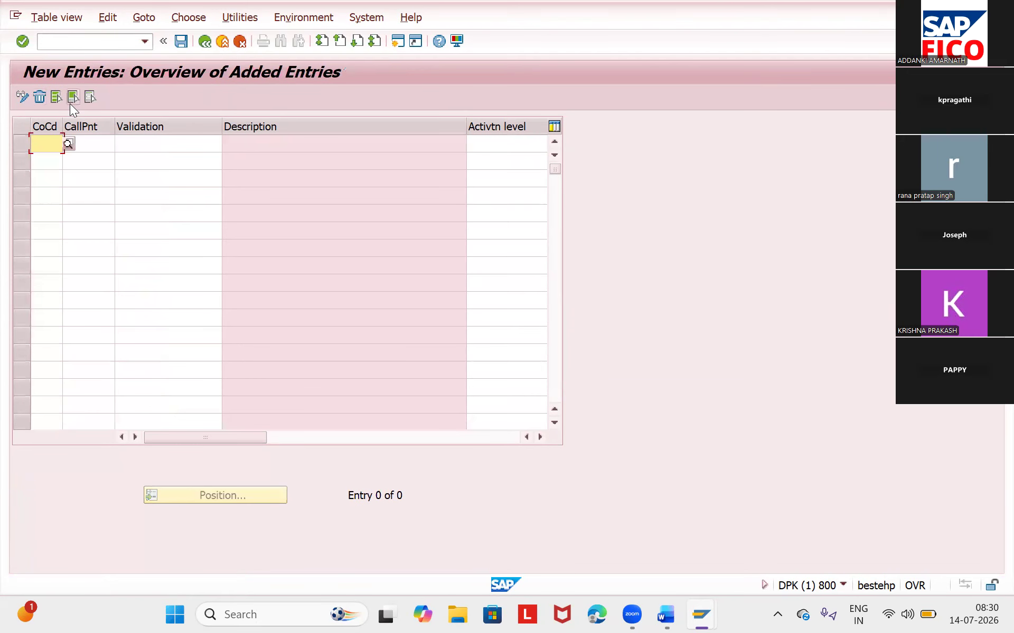
{"action": "type", "text": "TA11"}
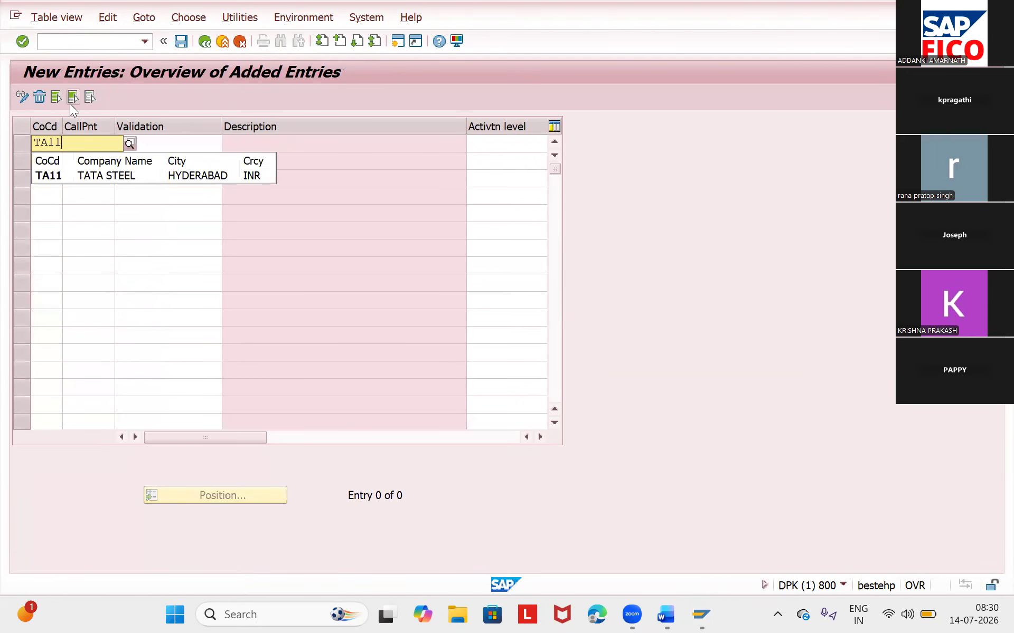
{"action": "left_click", "coordinate": [48, 180]}
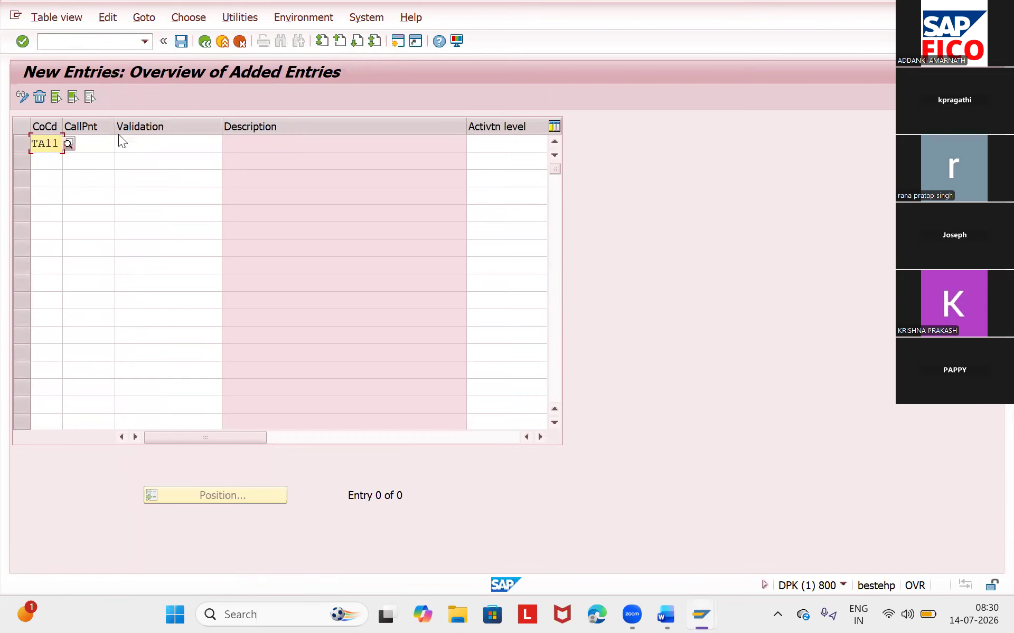
{"action": "left_click", "coordinate": [100, 143]}
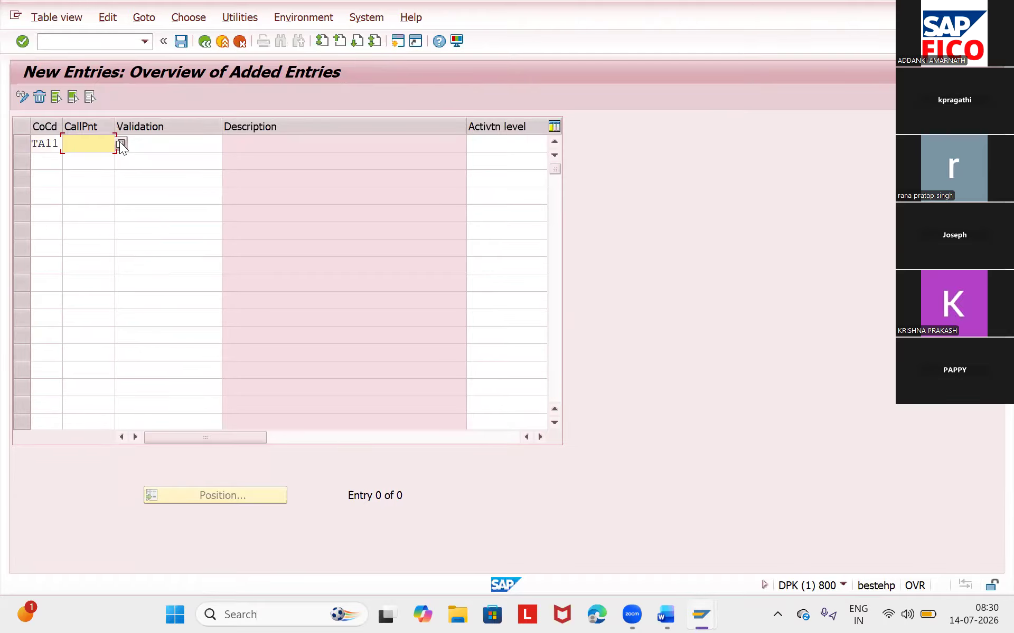
{"action": "left_click", "coordinate": [120, 143]}
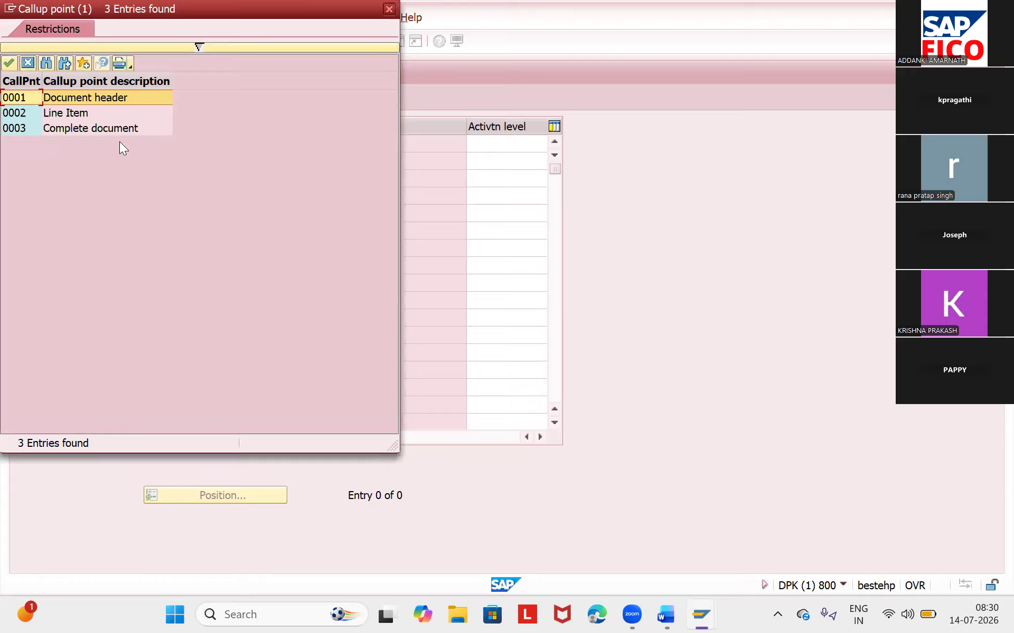
{"action": "double_click", "coordinate": [34, 97]}
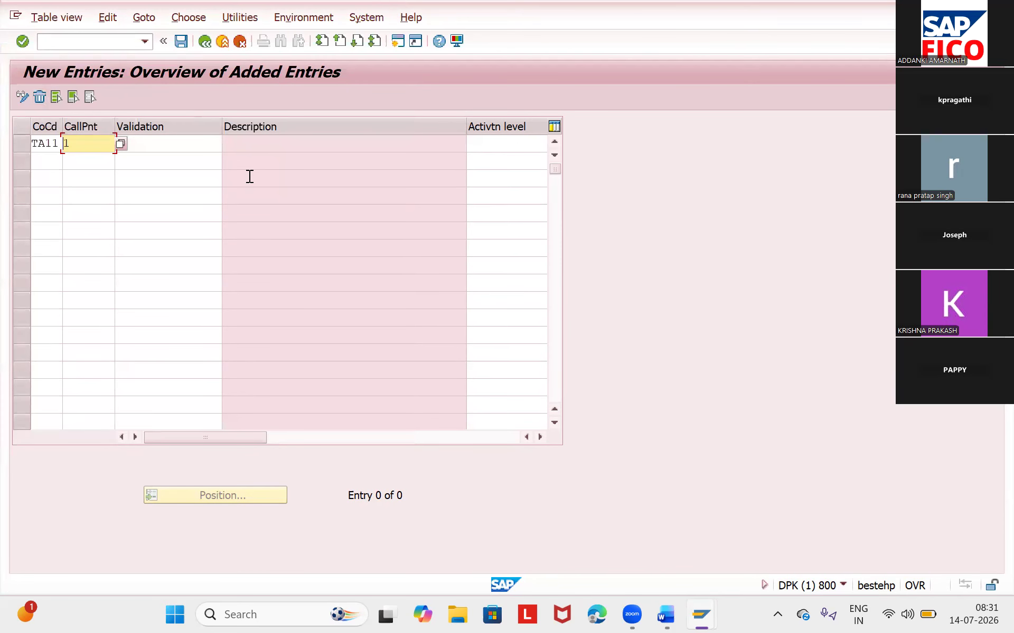
- Assign validation TA11 to the new company code entry
{"action": "left_click", "coordinate": [198, 147]}
{"action": "left_click", "coordinate": [229, 147]}
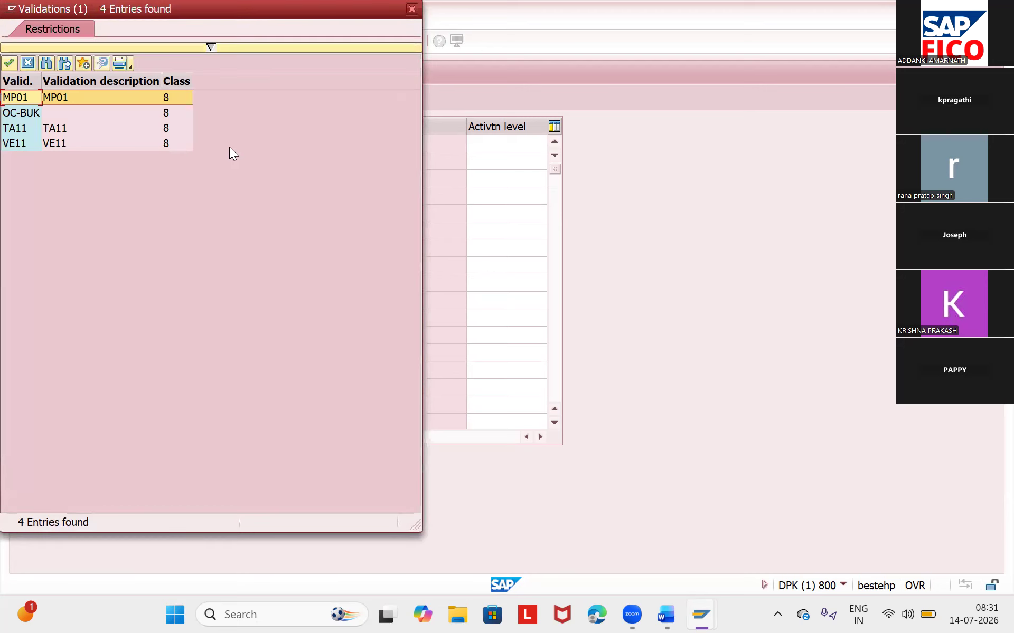
{"action": "left_click", "coordinate": [26, 126]}
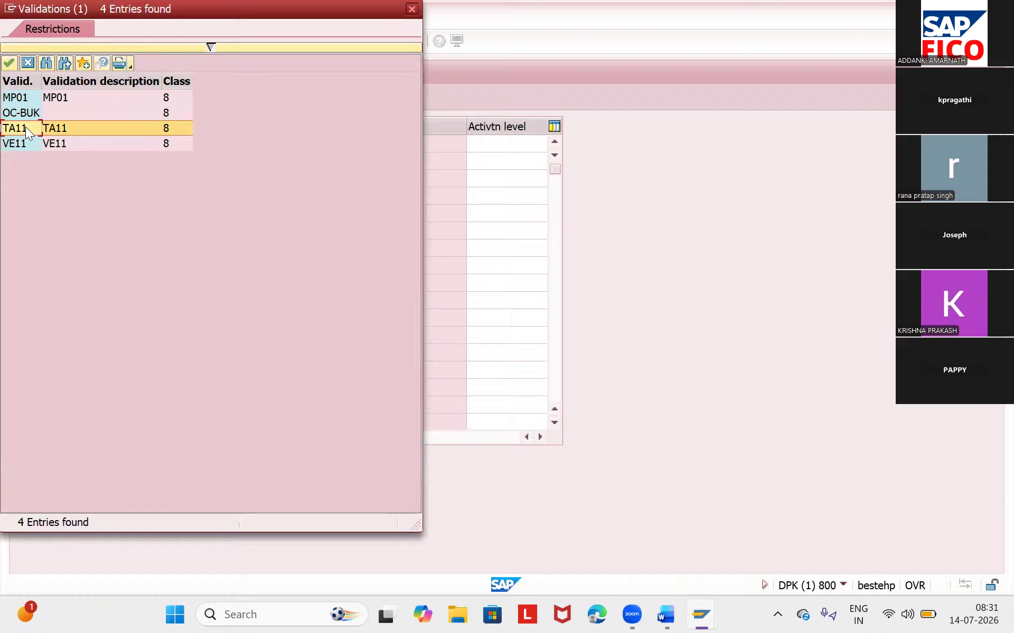
{"action": "double_click", "coordinate": [26, 127]}
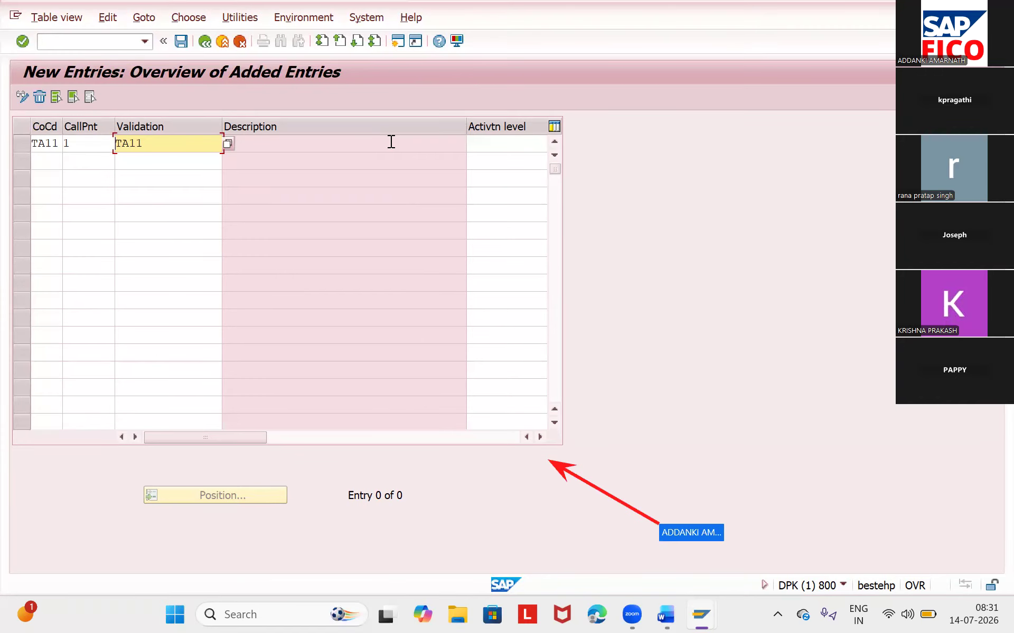
- Set the entry's activation level to 1 (Active) and save it under the proposed customizing request TA11
{"action": "left_click", "coordinate": [540, 437]}
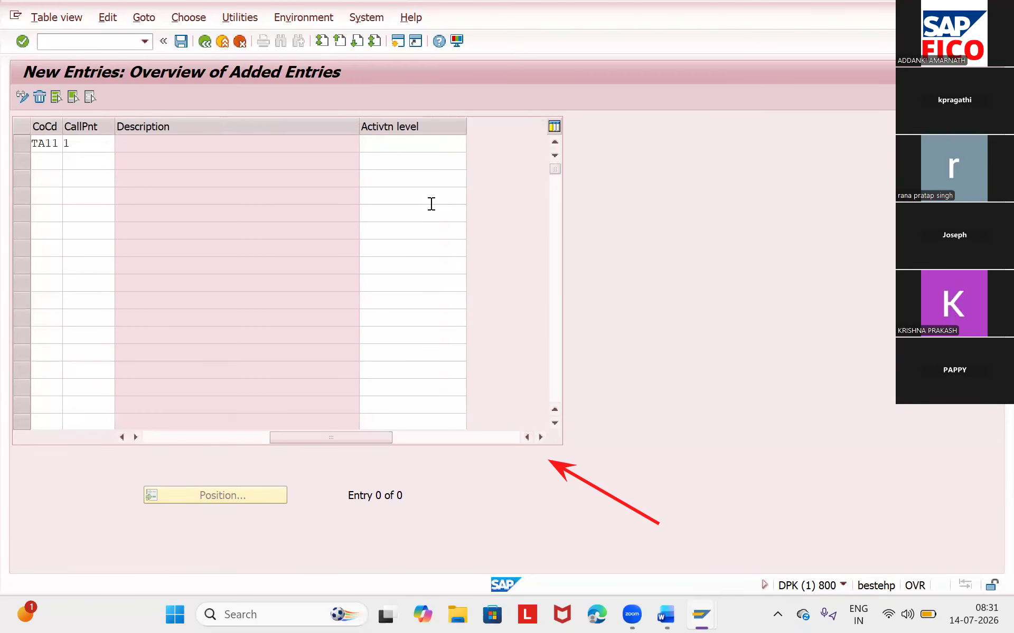
{"action": "left_click", "coordinate": [402, 142]}
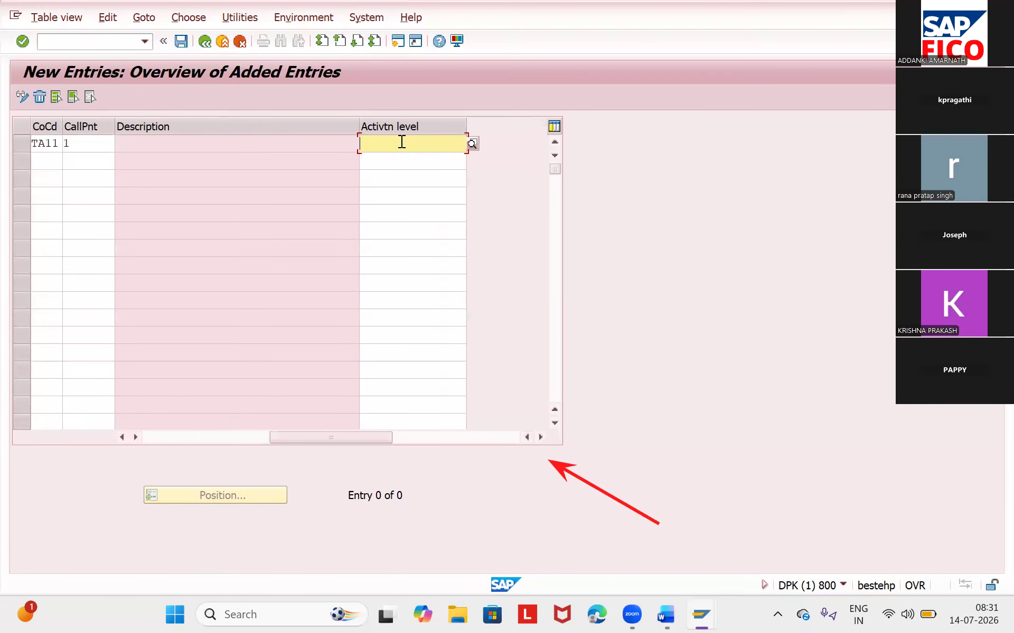
{"action": "left_click", "coordinate": [470, 144]}
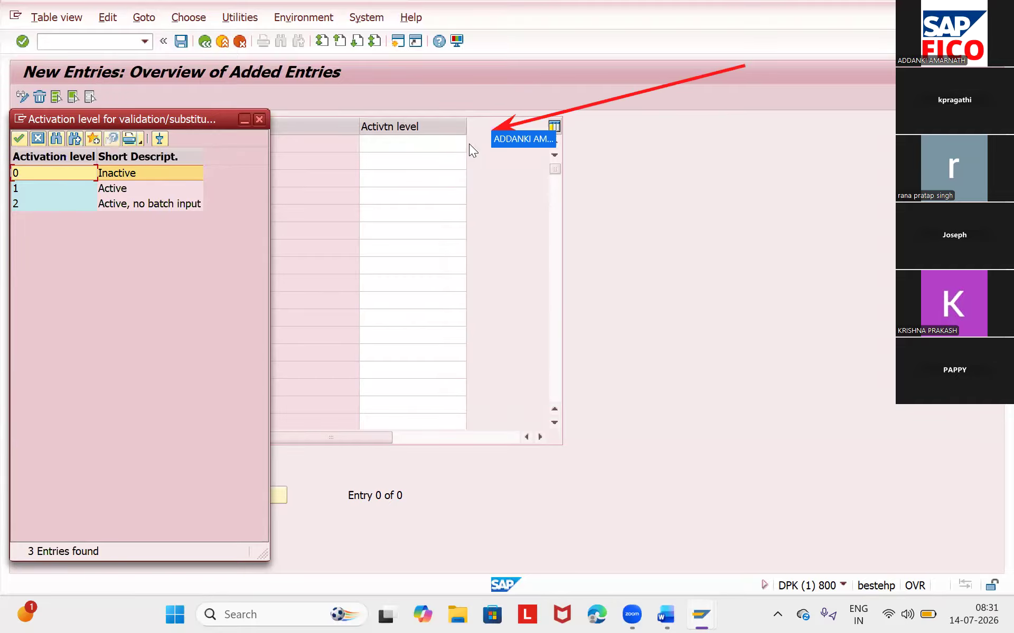
{"action": "double_click", "coordinate": [64, 193]}
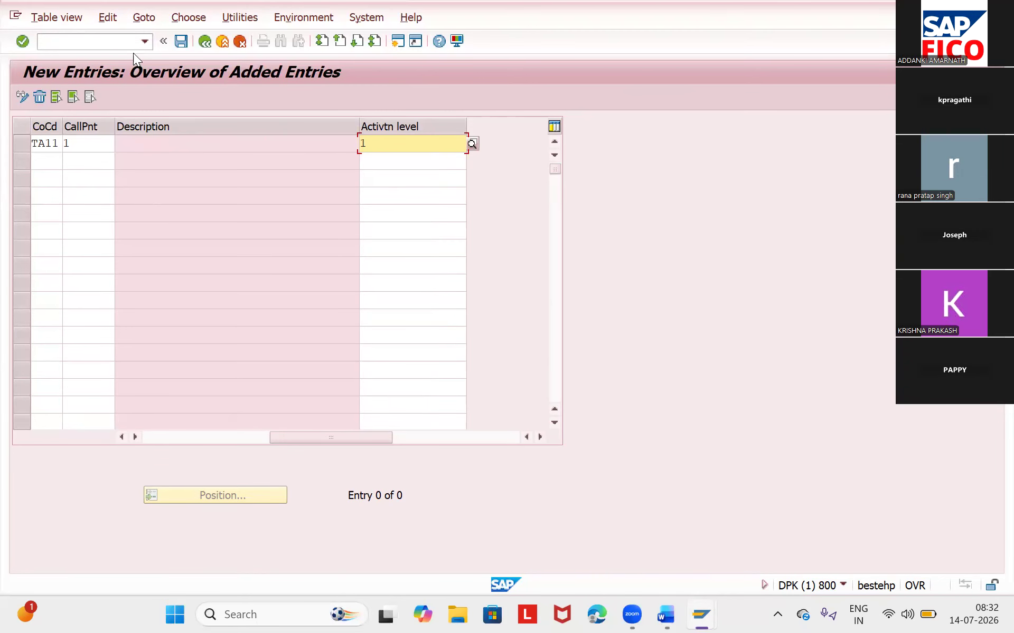
{"action": "left_click", "coordinate": [180, 42]}
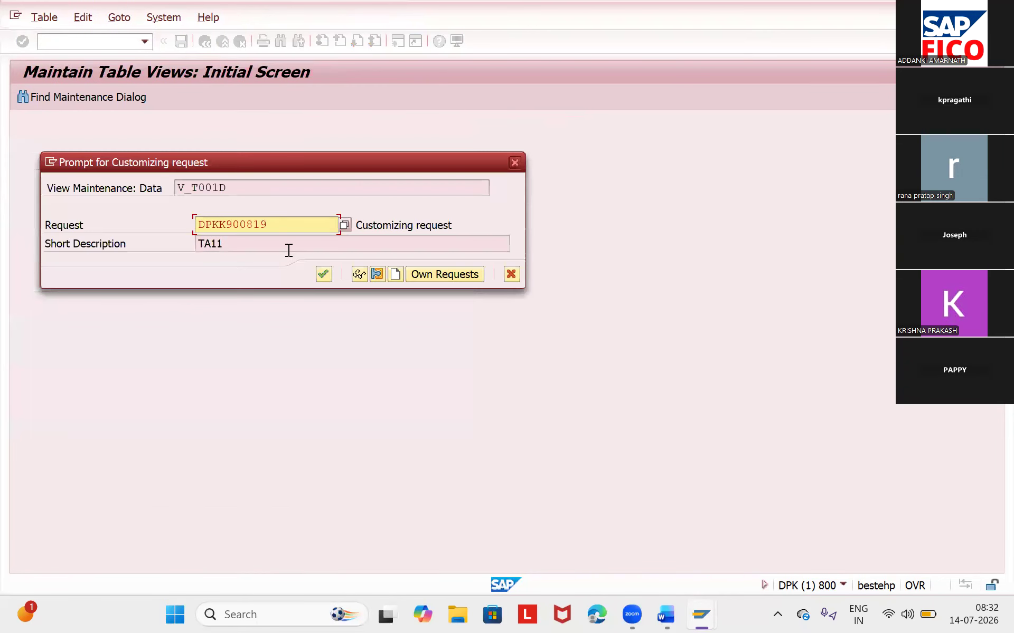
{"action": "left_click", "coordinate": [323, 274]}
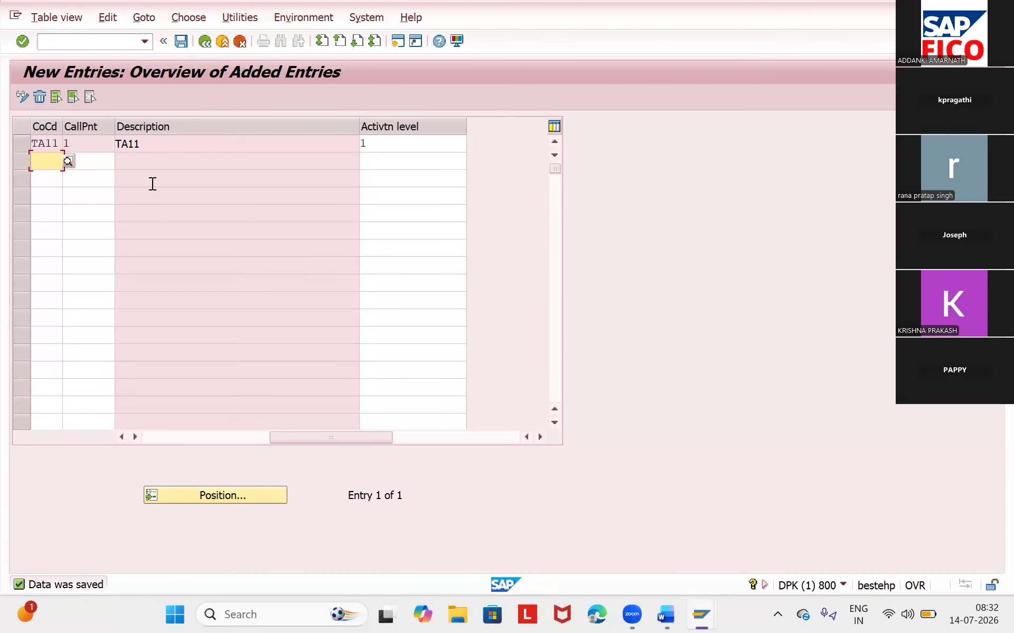
- Leave the validation assignment and go to transaction F-02 to enter a G/L account posting
{"action": "left_click", "coordinate": [92, 42]}
{"action": "type", "text": "/"}
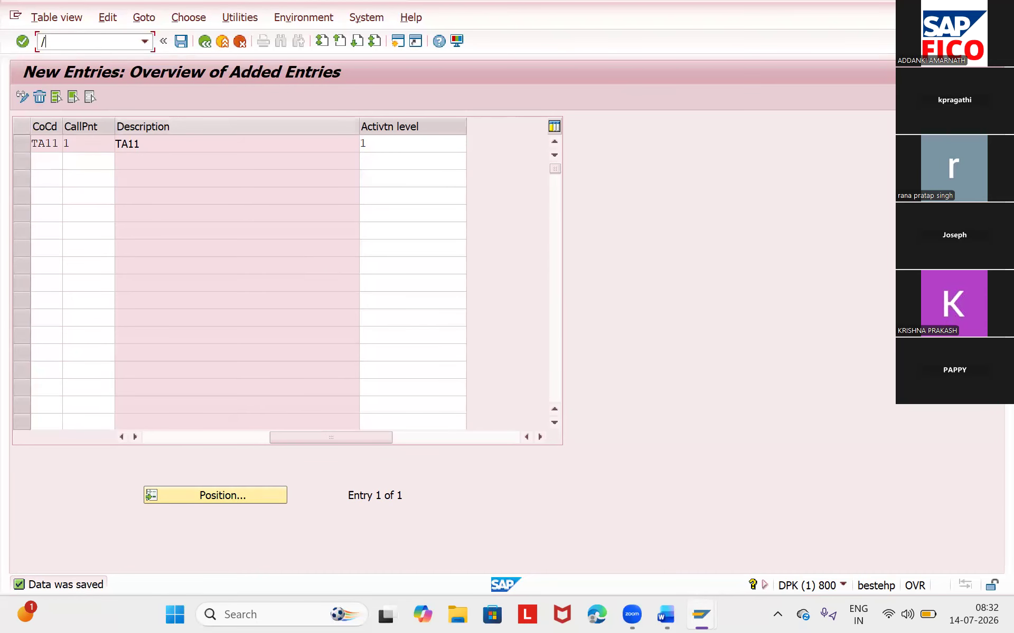
{"action": "type", "text": "NF-02"}
{"action": "key", "text": "Return"}
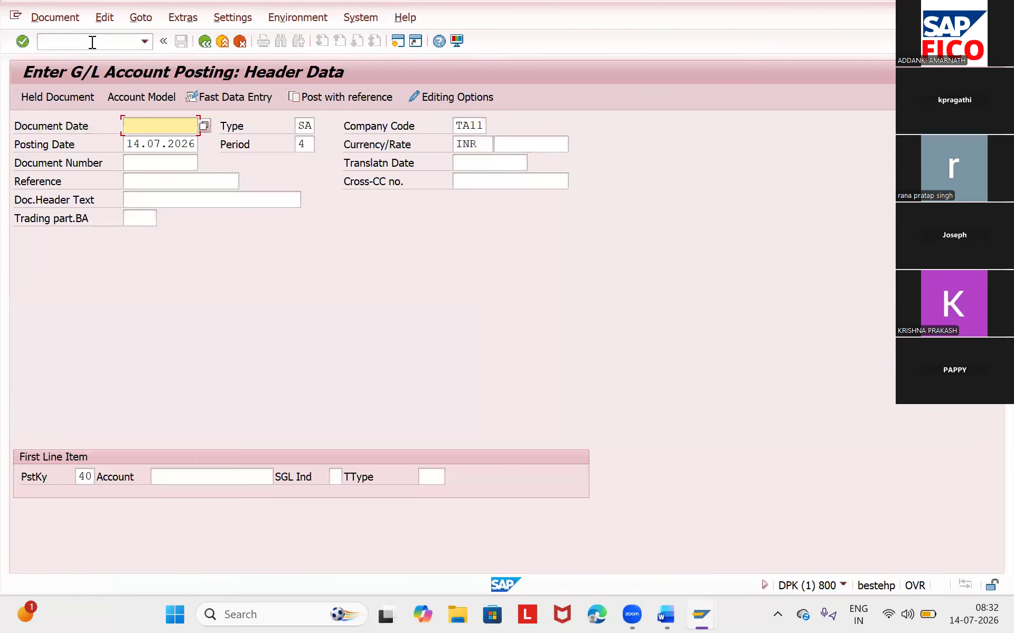
- Set the document date to 14.07.2026 and try to confirm the header with the document header text left empty
{"action": "left_click", "coordinate": [205, 120]}
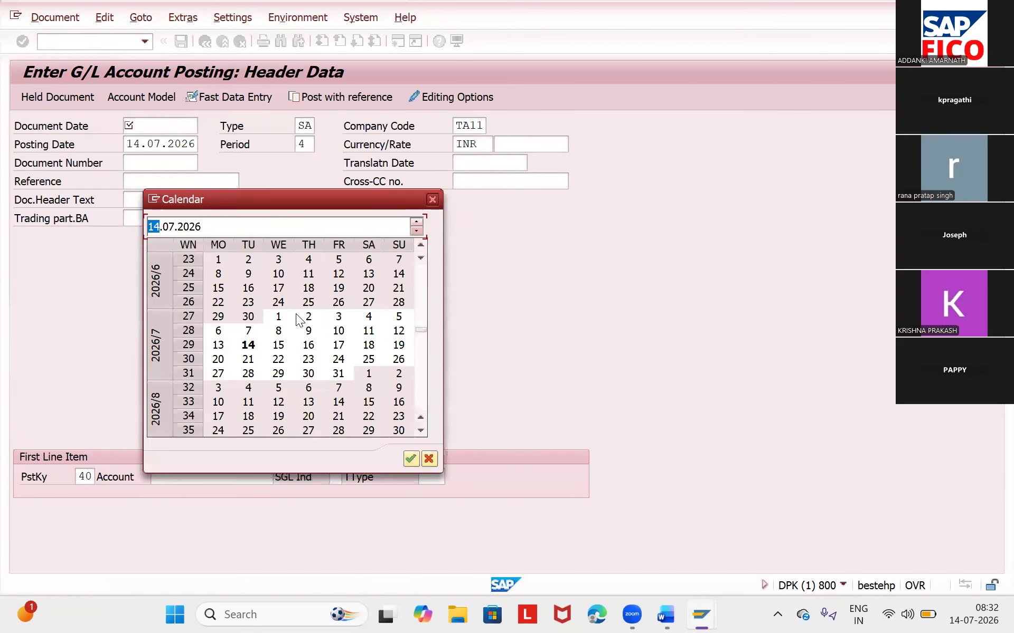
{"action": "double_click", "coordinate": [249, 344]}
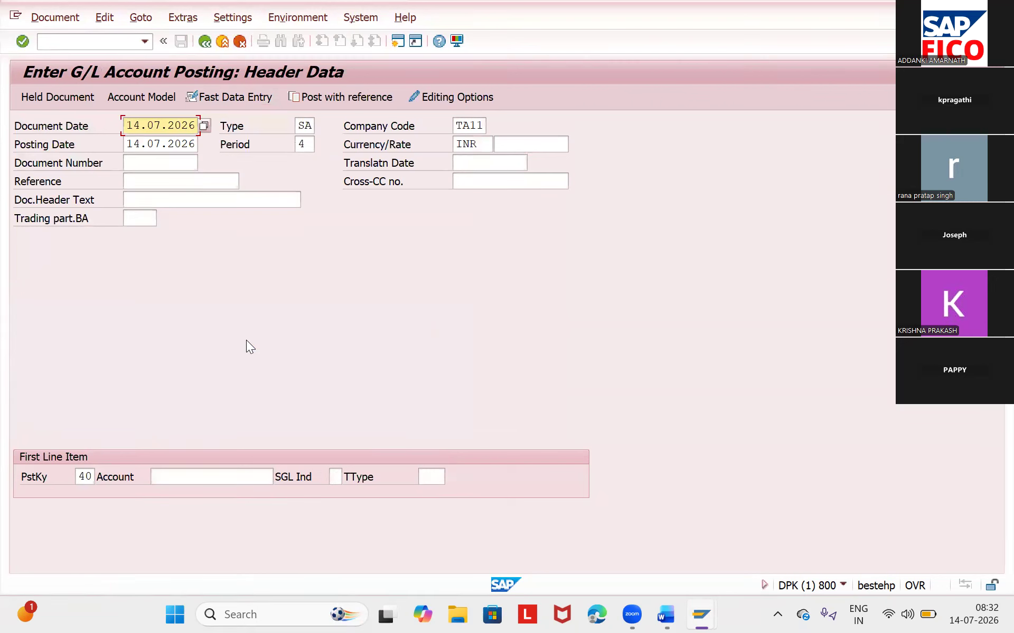
{"action": "key", "text": "Return"}
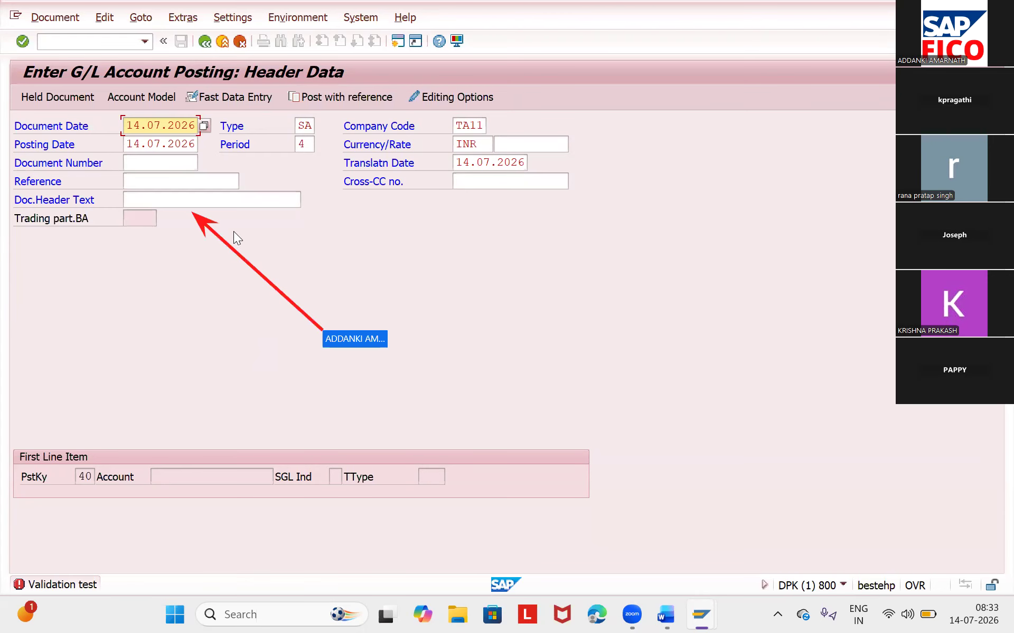
- Enter TA11 as the document header text and confirm the header data again
{"action": "left_click", "coordinate": [210, 198]}
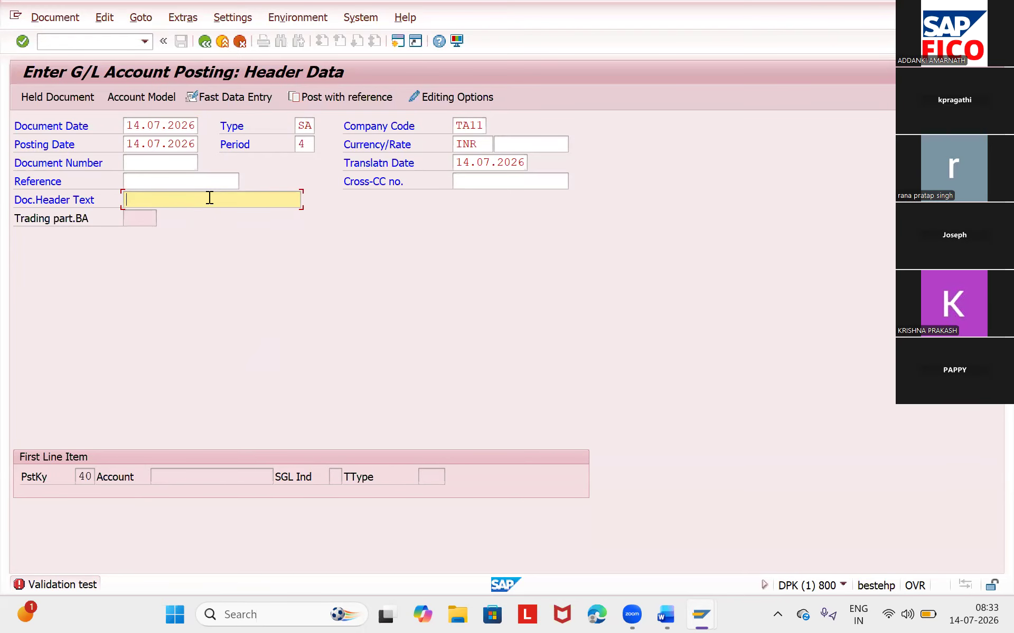
{"action": "type", "text": "TA11"}
{"action": "key", "text": "Return"}
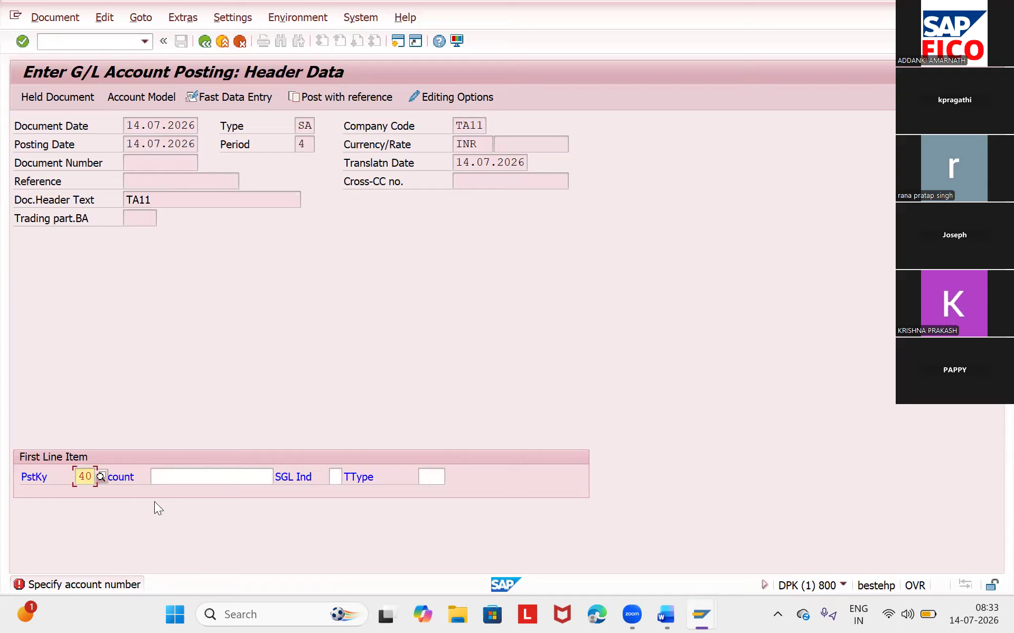
- Look up RENT AC as the account for the first line item with posting key 40 and open that item
{"action": "left_click", "coordinate": [194, 483]}
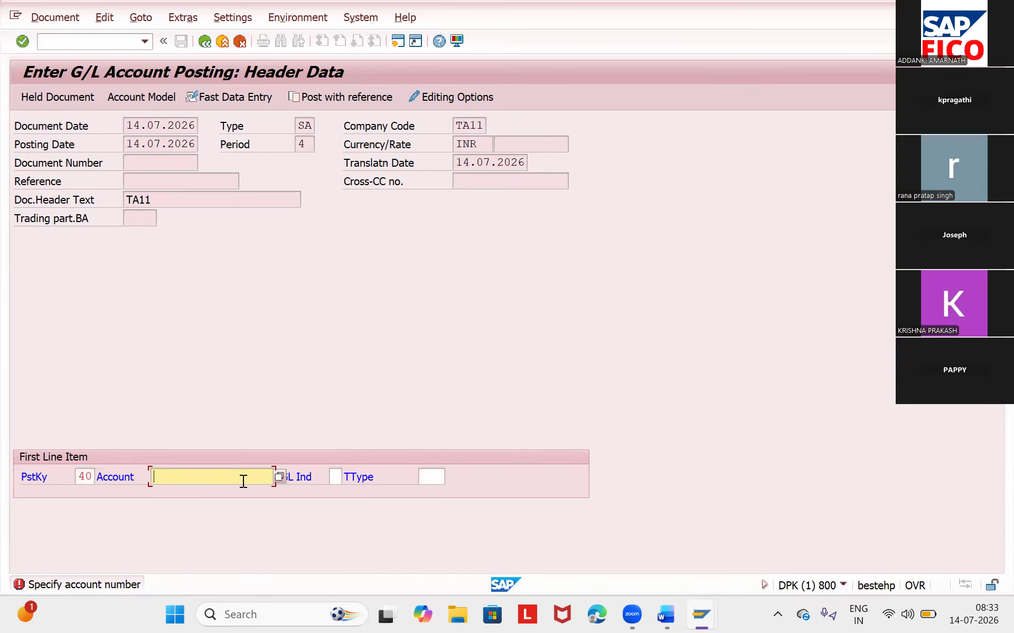
{"action": "left_click", "coordinate": [279, 476]}
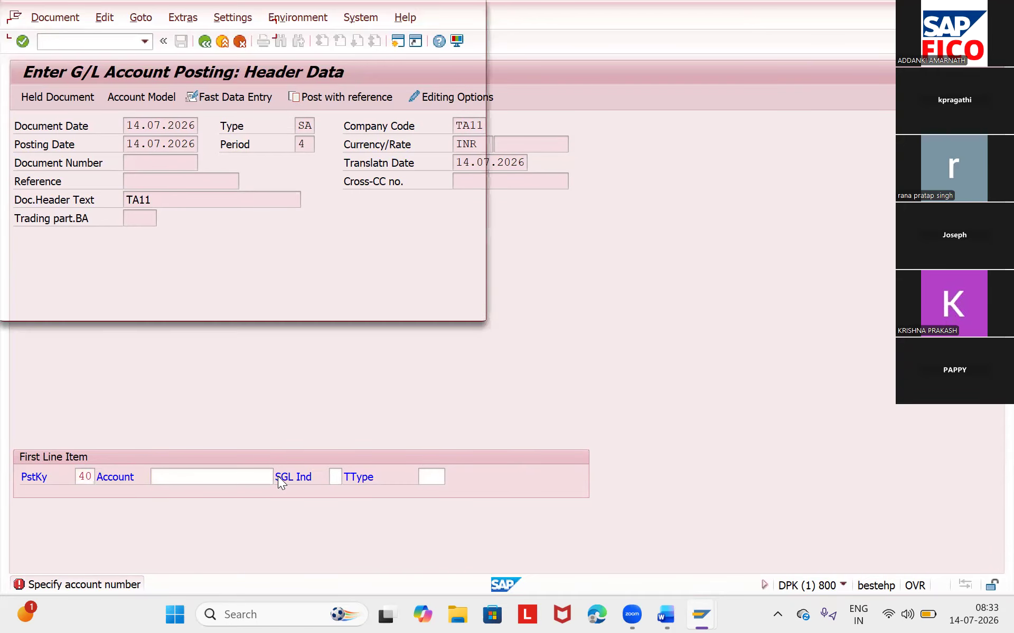
{"action": "left_click", "coordinate": [436, 297]}
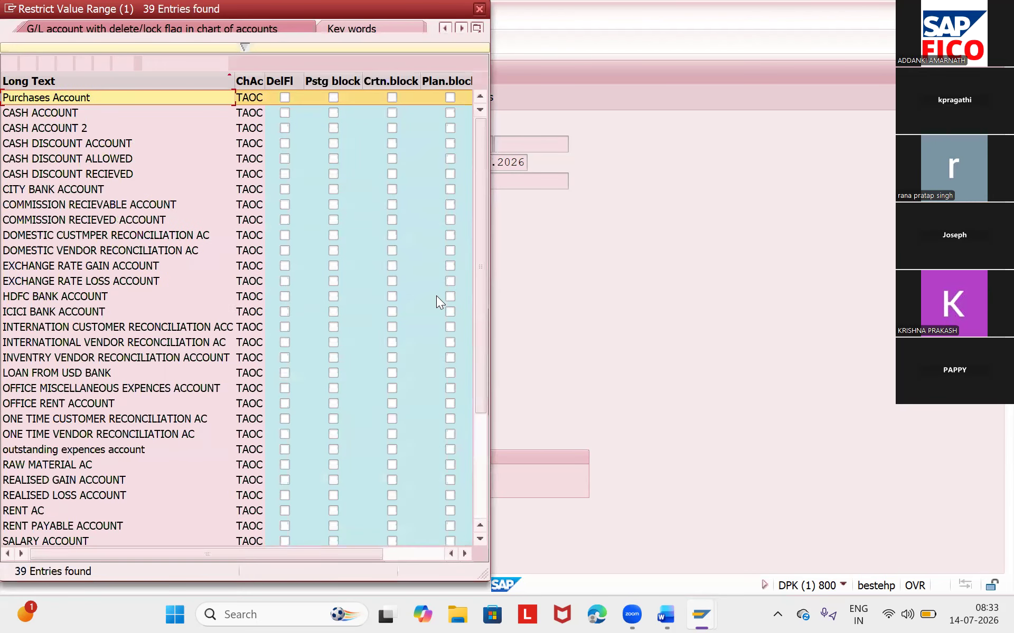
{"action": "left_click", "coordinate": [68, 510]}
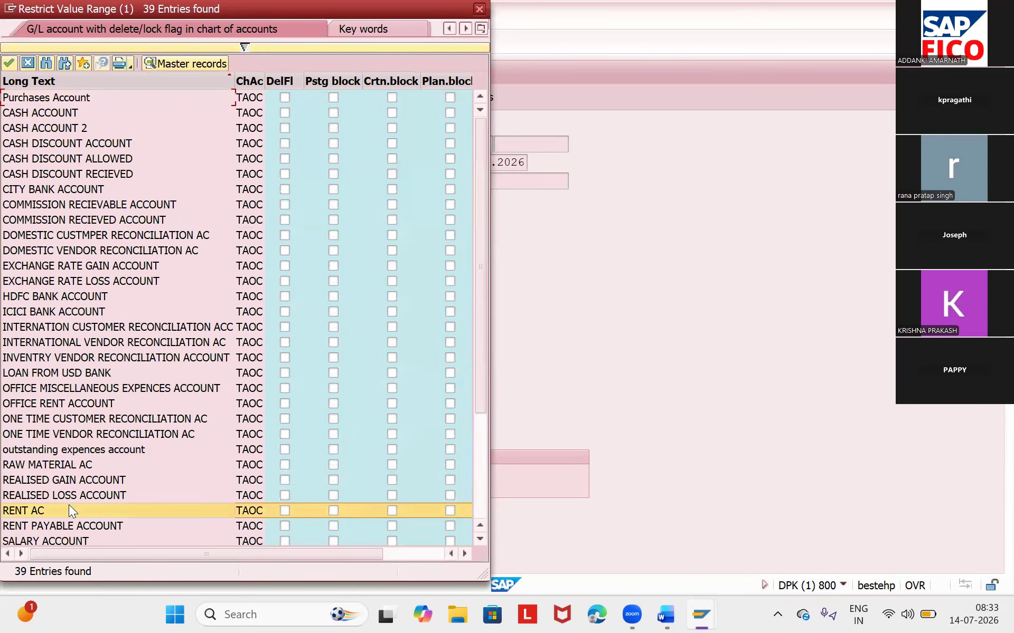
{"action": "double_click", "coordinate": [69, 507]}
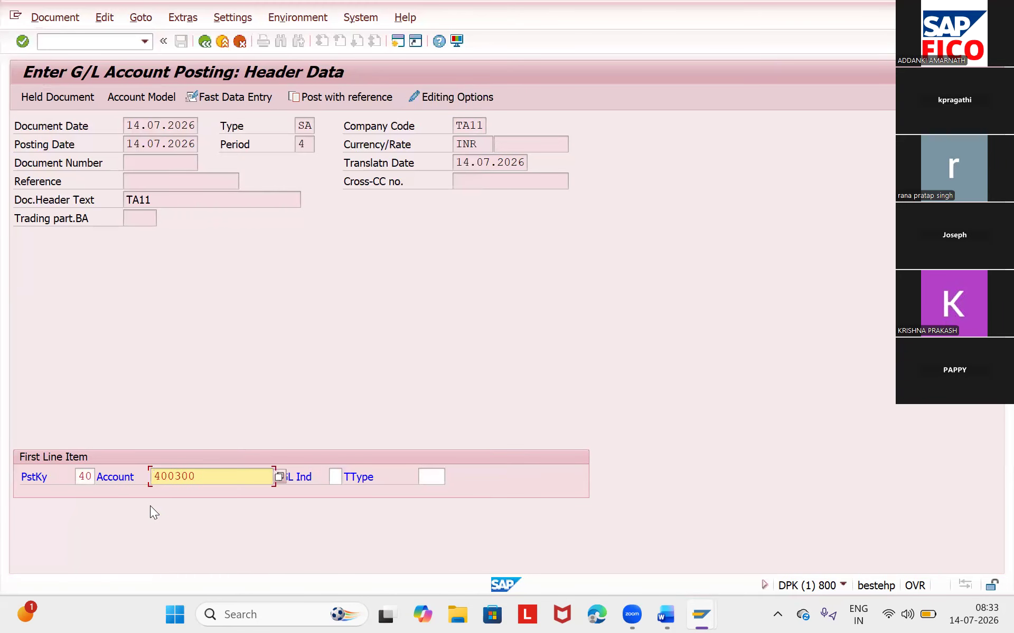
{"action": "key", "text": "Return"}
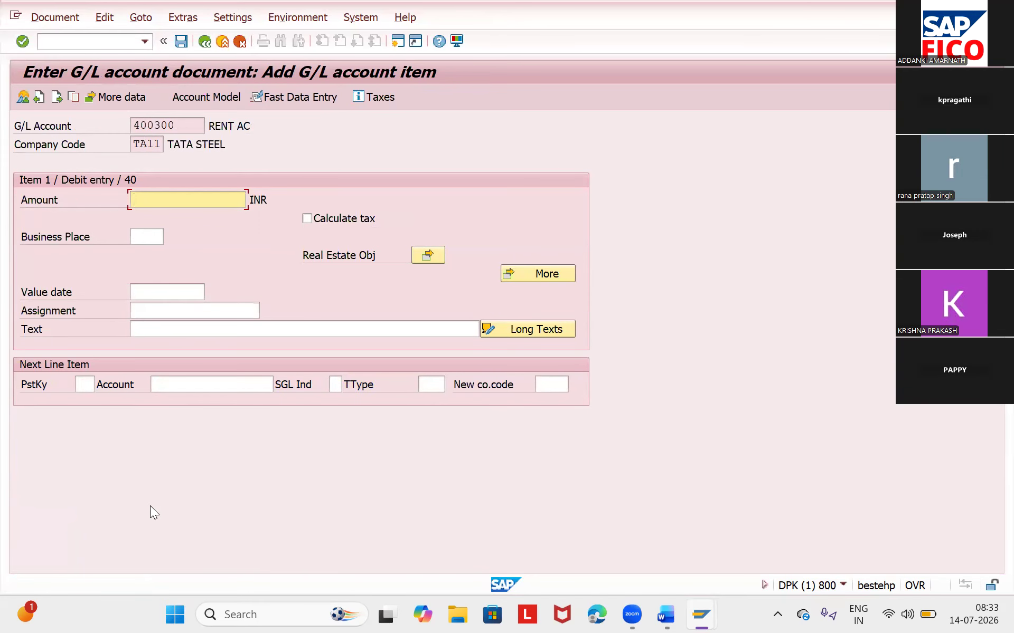
- Give the rent debit item an amount of 10000 INR and the text RENT PAID
{"action": "type", "text": "1"}
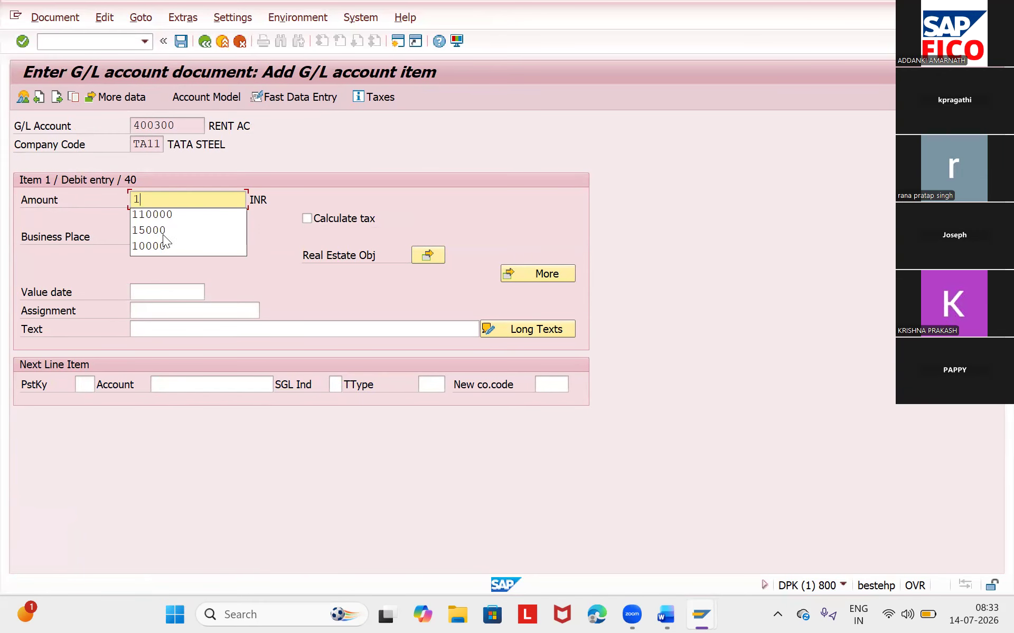
{"action": "left_click", "coordinate": [155, 251]}
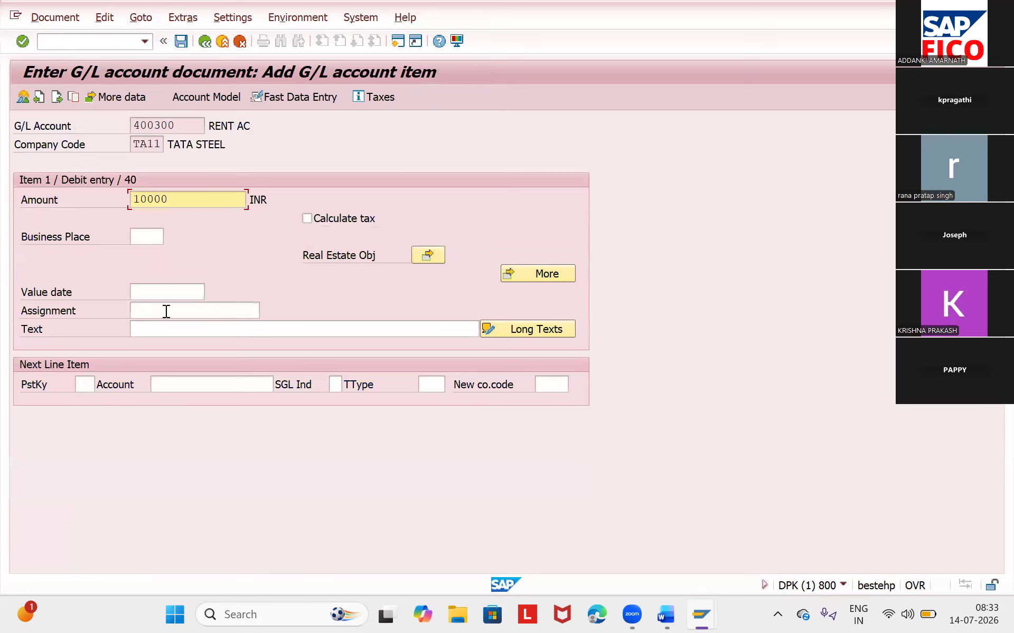
{"action": "left_click", "coordinate": [160, 331]}
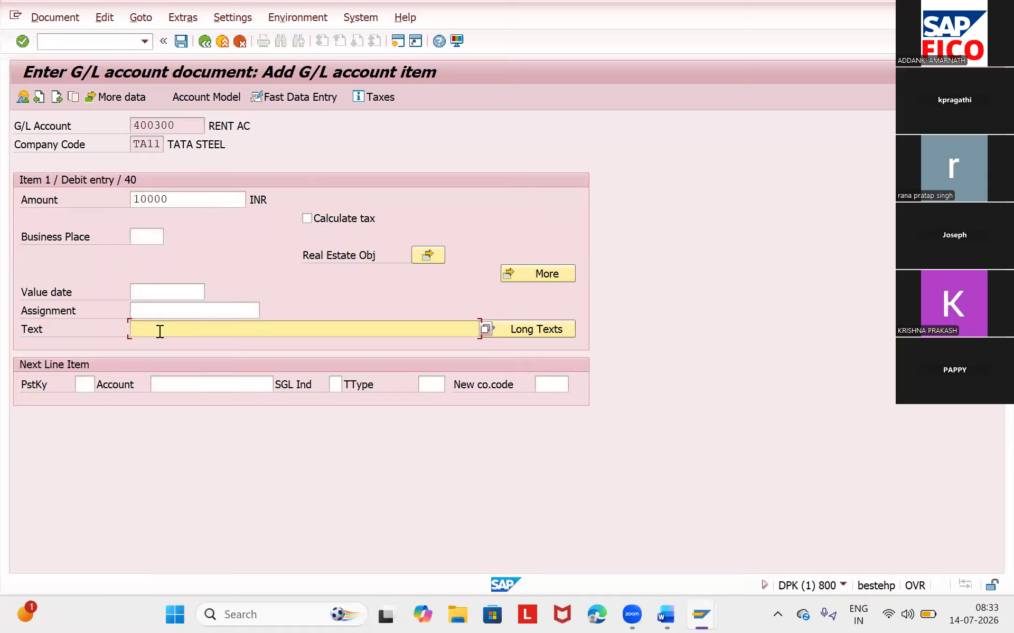
{"action": "type", "text": "RE"}
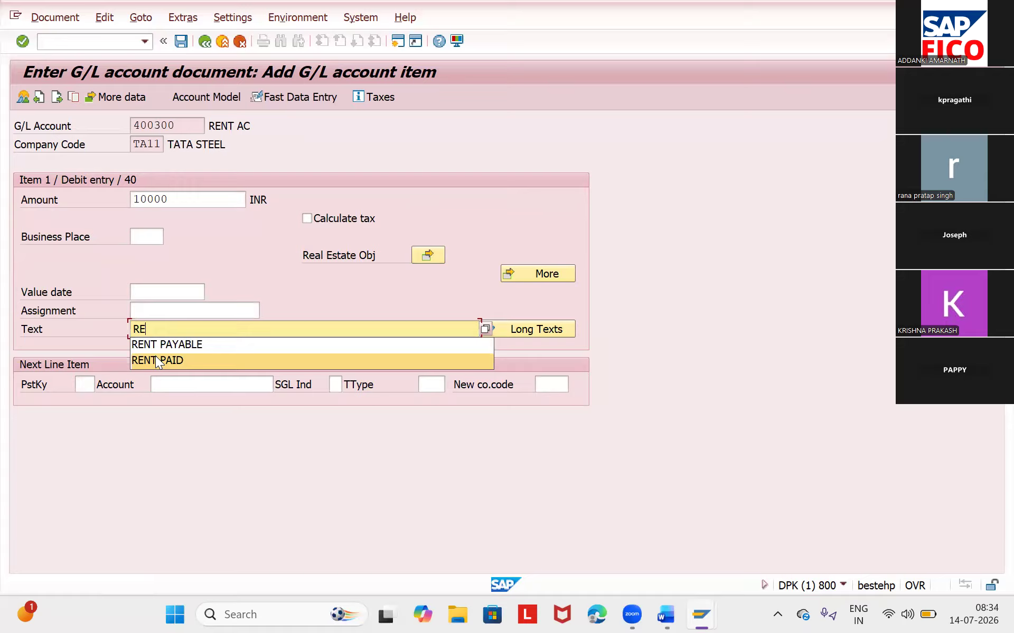
{"action": "left_click", "coordinate": [156, 358]}
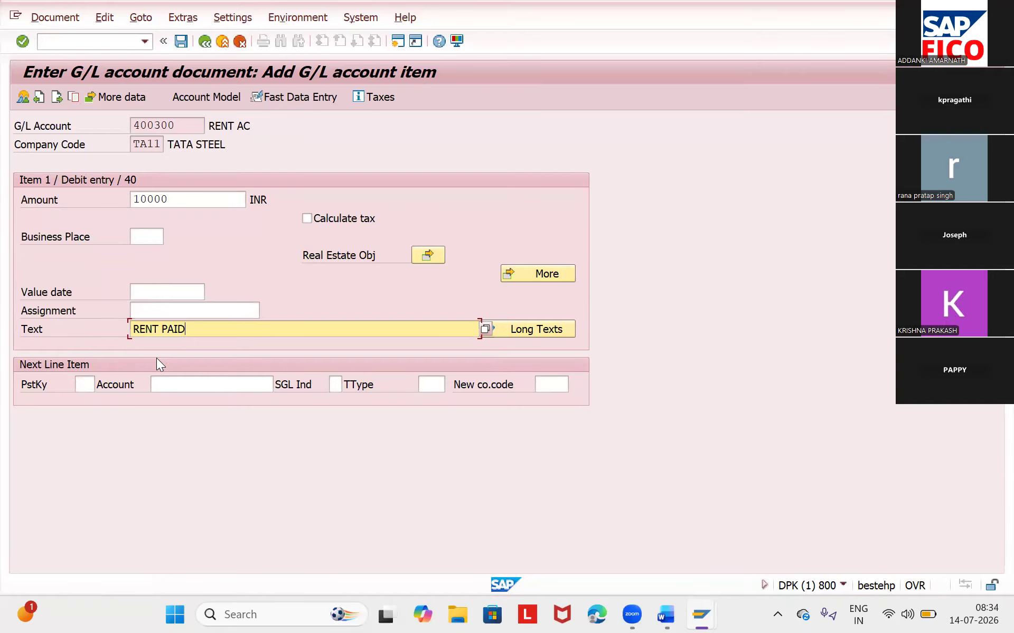
- Add a next line item with posting key 50 on the CITY BANK ACCOUNT and open it
{"action": "left_click", "coordinate": [84, 385]}
{"action": "type", "text": "50"}
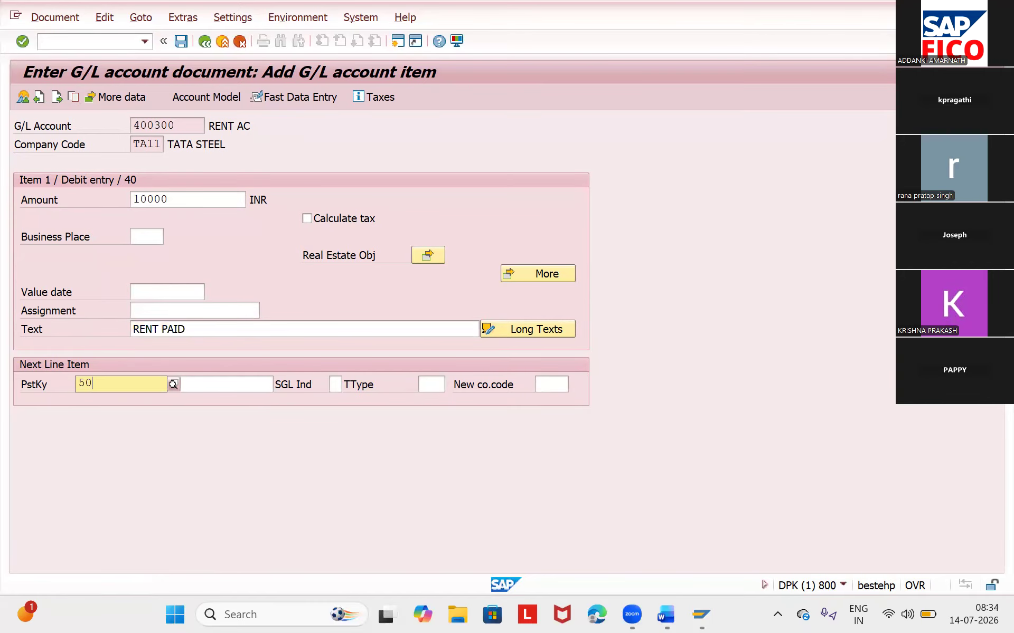
{"action": "left_click", "coordinate": [126, 413]}
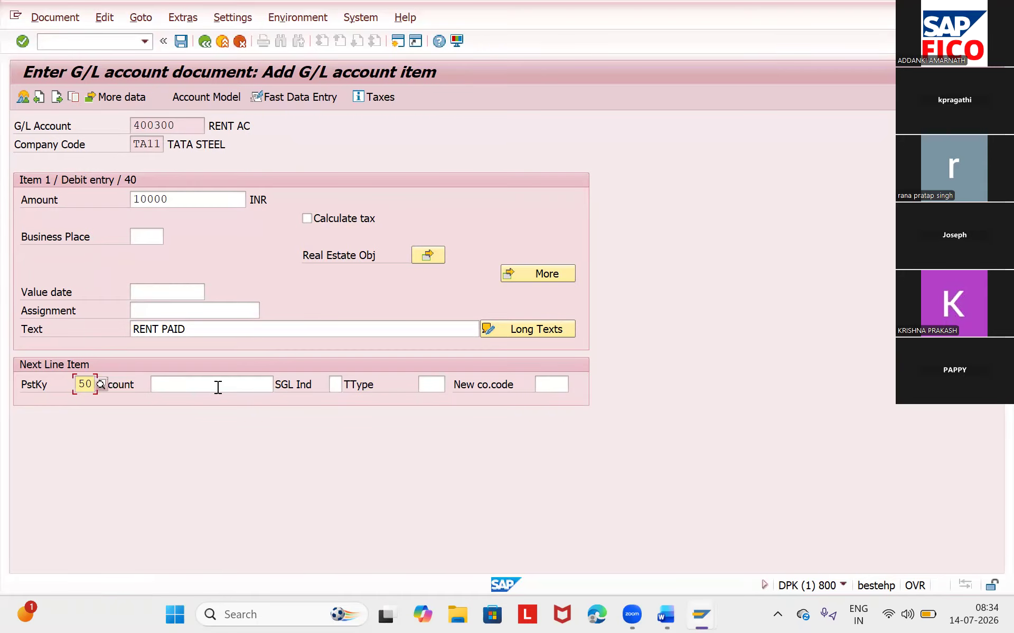
{"action": "left_click", "coordinate": [269, 384]}
{"action": "left_click", "coordinate": [279, 384]}
{"action": "left_click", "coordinate": [435, 297]}
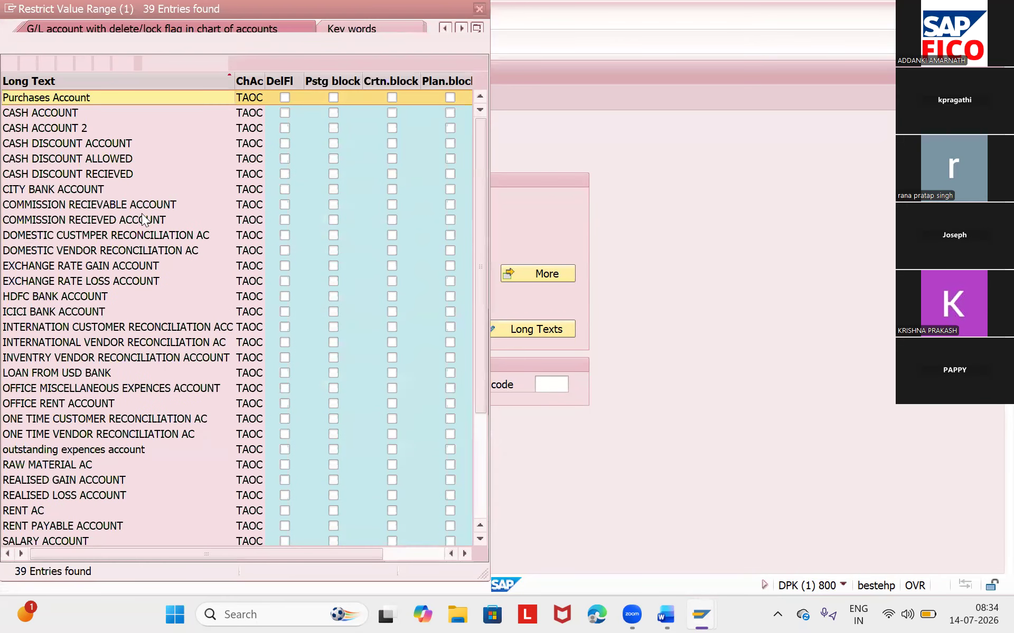
{"action": "double_click", "coordinate": [64, 185]}
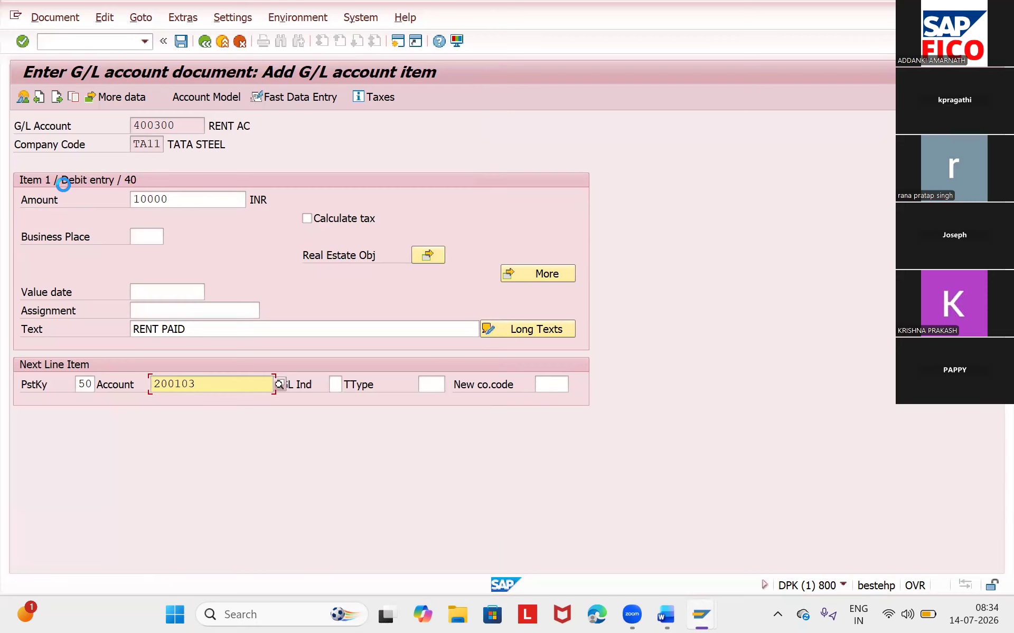
{"action": "key", "text": "Return"}
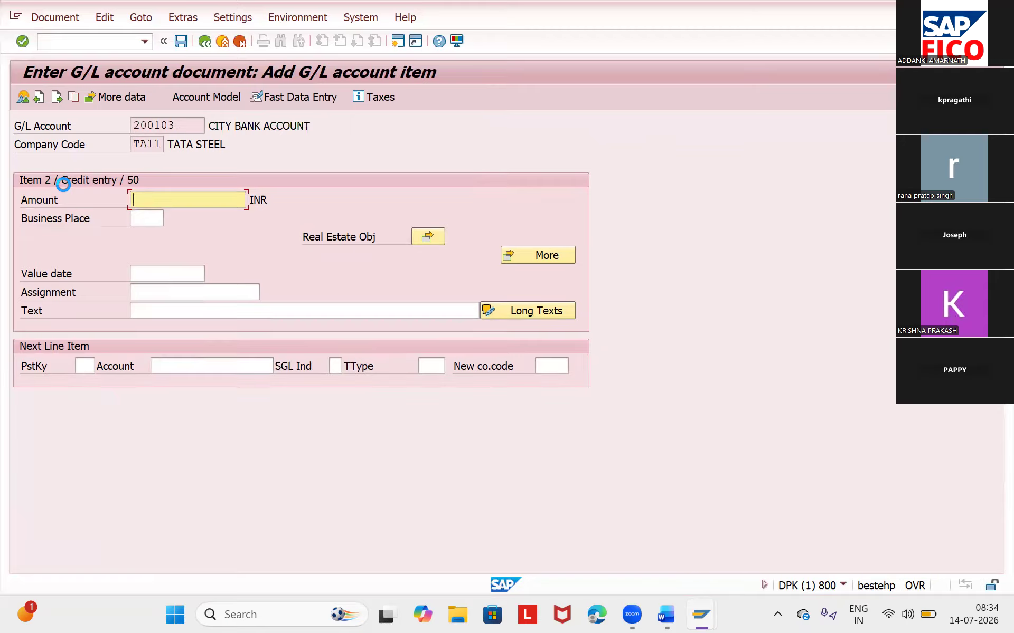
- Fill the bank credit item with * as the amount and + as the text to copy both from the debit item
{"action": "type", "text": "*"}
{"action": "left_click", "coordinate": [167, 307]}
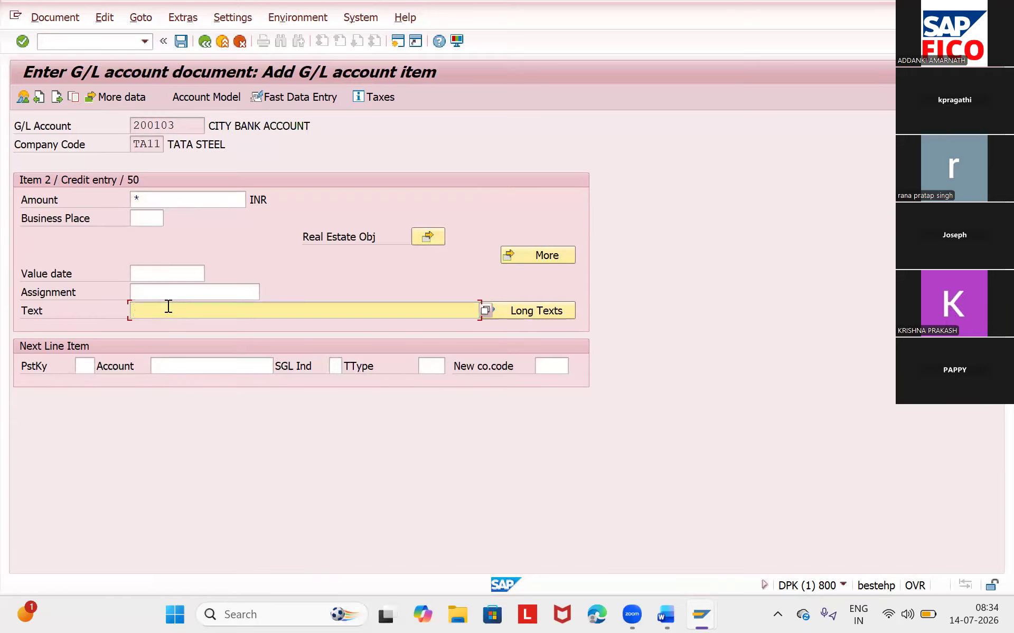
{"action": "type", "text": "+"}
{"action": "key", "text": "Return"}
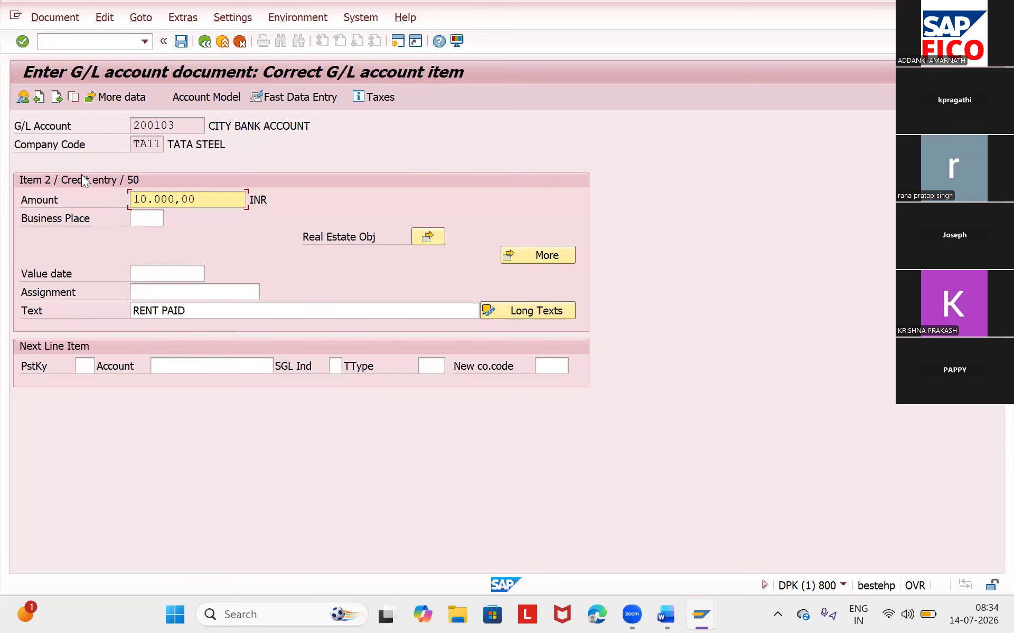
- Simulate the G/L document to review its line items, and post it
{"action": "left_click", "coordinate": [57, 23]}
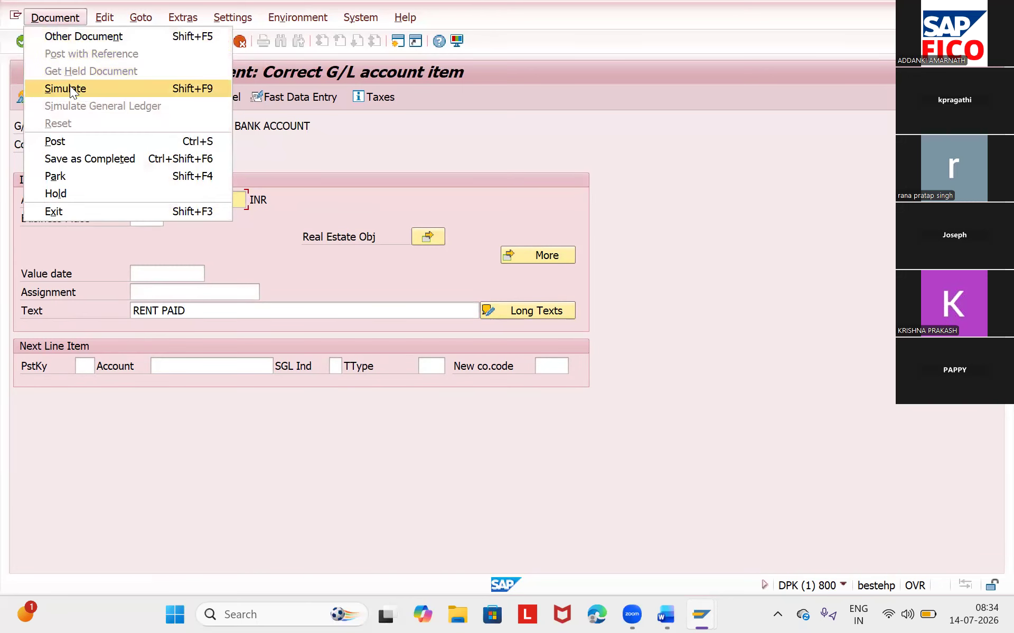
{"action": "left_click", "coordinate": [69, 88]}
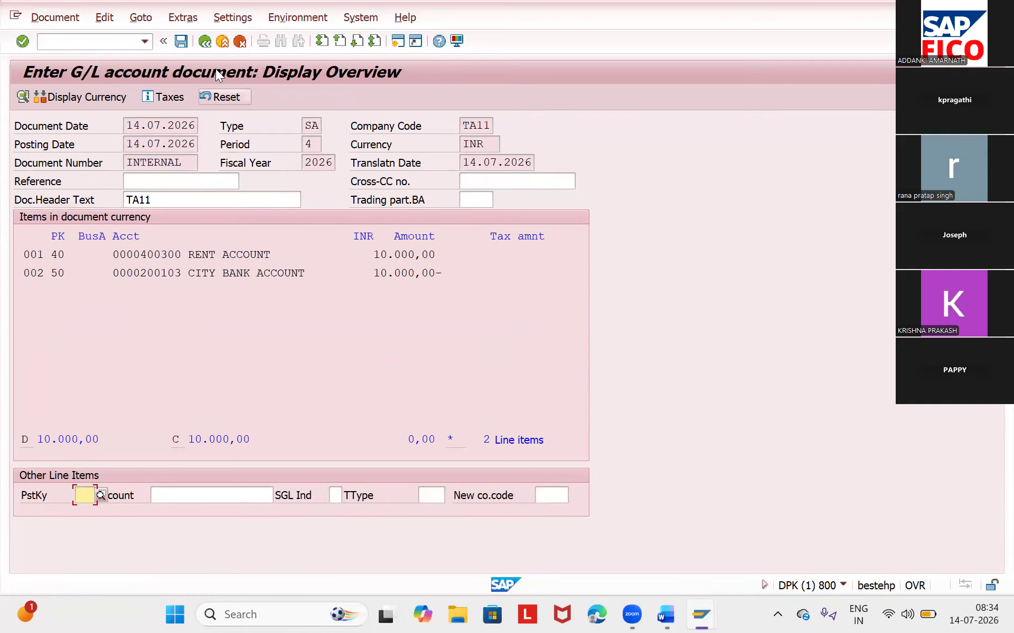
{"action": "left_click", "coordinate": [183, 41]}
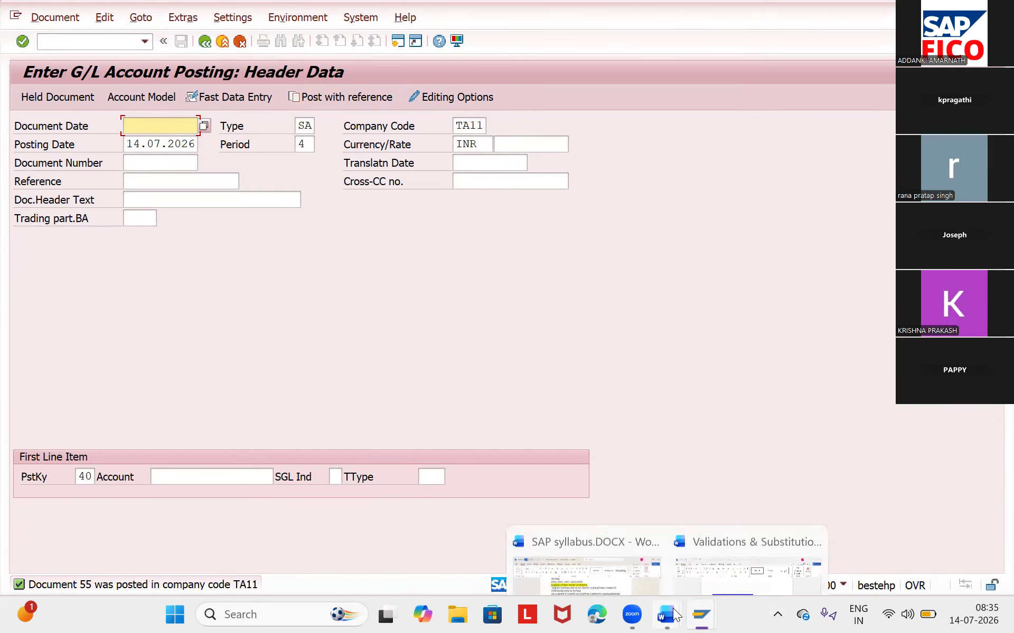
- Switch to the Word document Validations & Substitutions STUDENT.docx and view the notes on validation and substitution transactions
{"action": "left_click", "coordinate": [749, 535]}
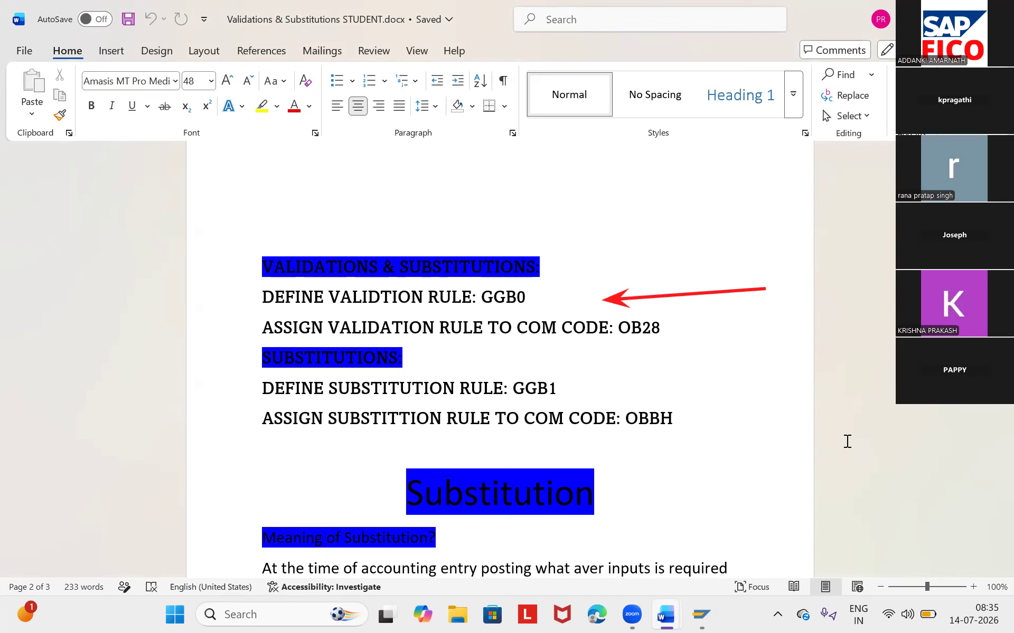
{"action": "scroll", "coordinate": [847, 442], "scroll_direction": "down", "scroll_amount": 4}
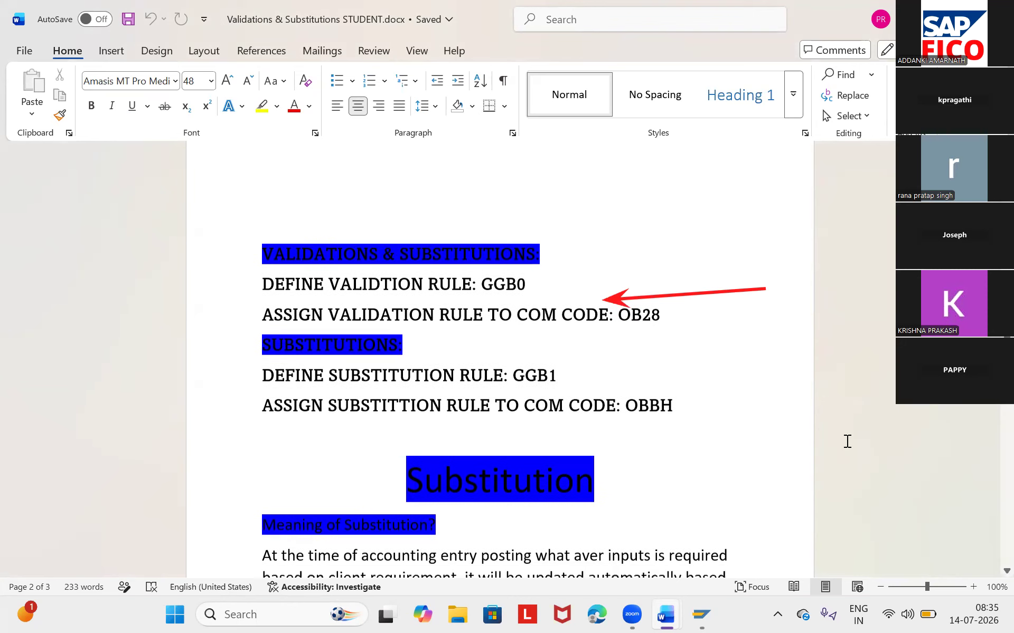
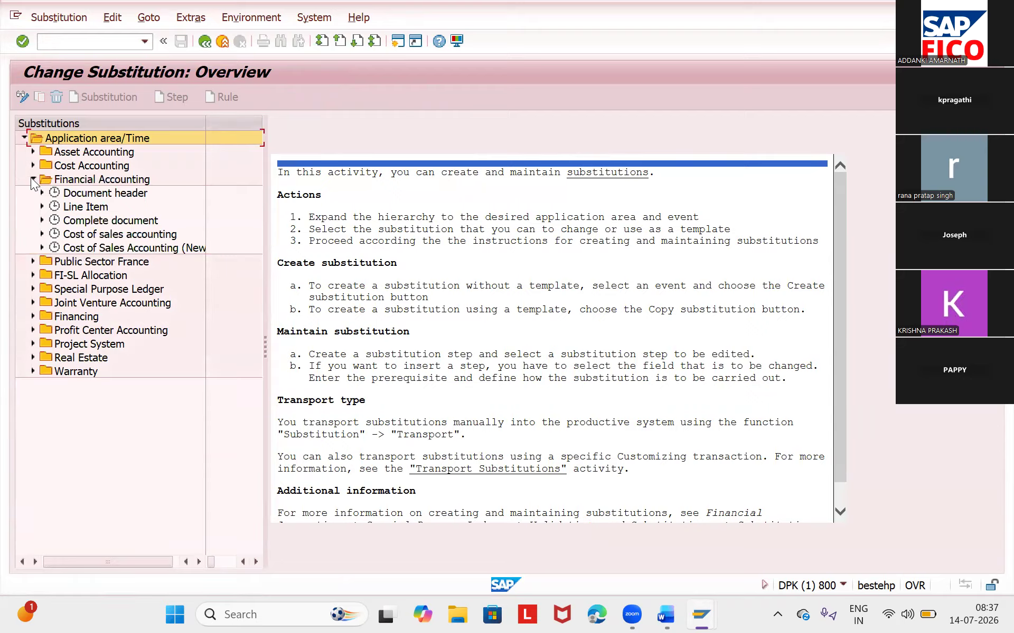
- Start a new substitution for the Document header callup point of Financial Accounting
{"action": "left_click", "coordinate": [43, 192]}
{"action": "left_click", "coordinate": [42, 192]}
{"action": "left_click", "coordinate": [41, 193]}
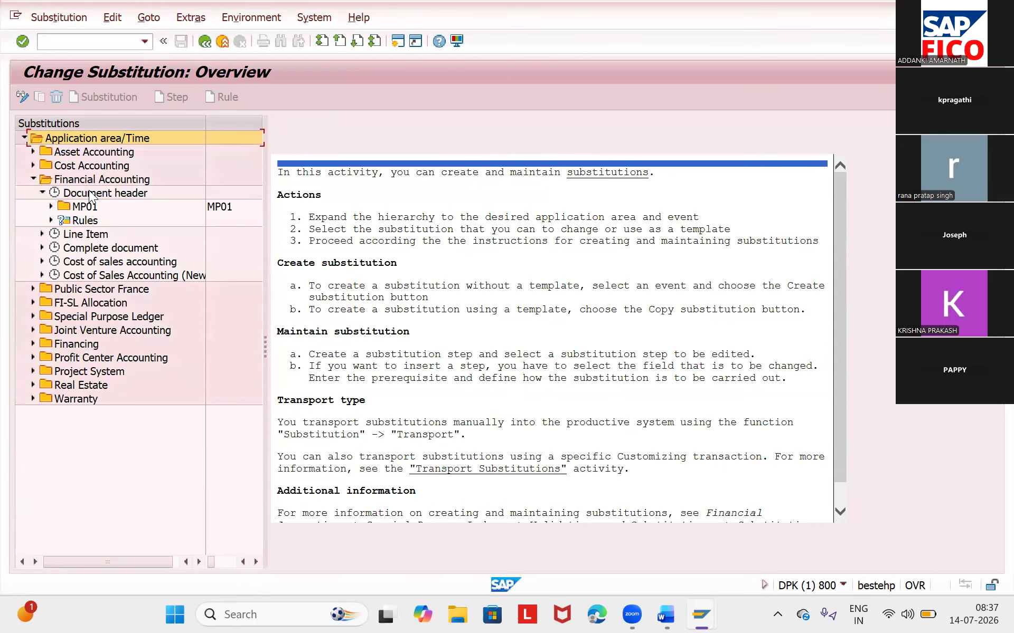
{"action": "left_click", "coordinate": [90, 194]}
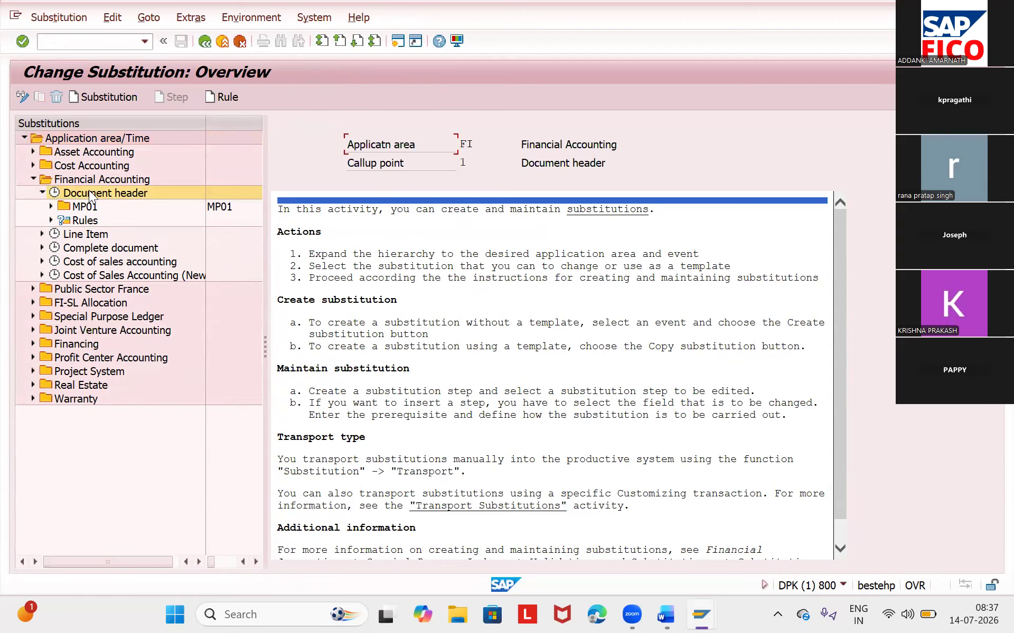
{"action": "left_click", "coordinate": [86, 104]}
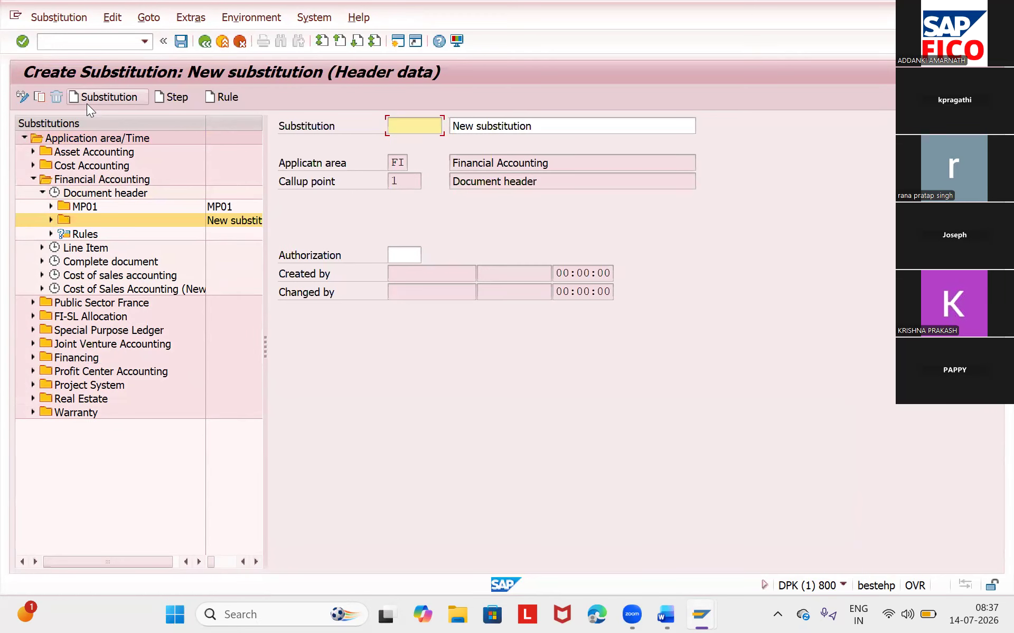
- Enter AP11 as both the name and the description of the new substitution, and save it
{"action": "type", "text": "TA"}
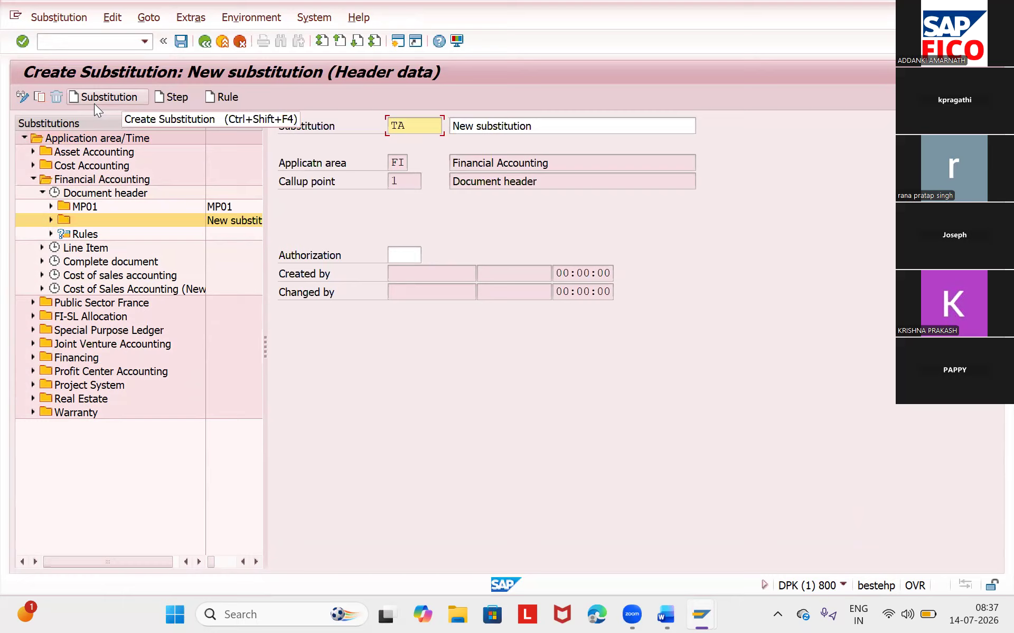
{"action": "key", "text": "BackSpace"}
{"action": "key", "text": "BackSpace"}
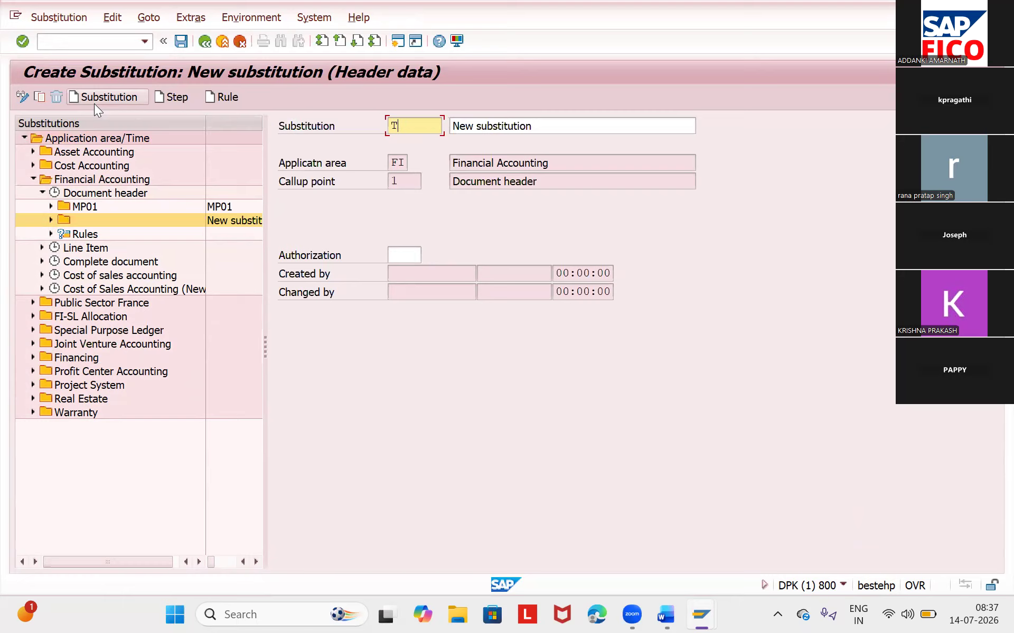
{"action": "type", "text": "AP11"}
{"action": "left_click", "coordinate": [557, 121]}
{"action": "key", "text": "BackSpace"}
{"action": "key", "text": "BackSpace"}
{"action": "key", "text": "BackSpace"}
{"action": "key", "text": "BackSpace"}
{"action": "key", "text": "BackSpace"}
{"action": "key", "text": "BackSpace"}
{"action": "key", "text": "BackSpace"}
{"action": "key", "text": "BackSpace"}
{"action": "key", "text": "BackSpace"}
{"action": "key", "text": "BackSpace"}
{"action": "key", "text": "BackSpace"}
{"action": "key", "text": "BackSpace"}
{"action": "key", "text": "BackSpace"}
{"action": "key", "text": "BackSpace"}
{"action": "key", "text": "BackSpace"}
{"action": "key", "text": "BackSpace"}
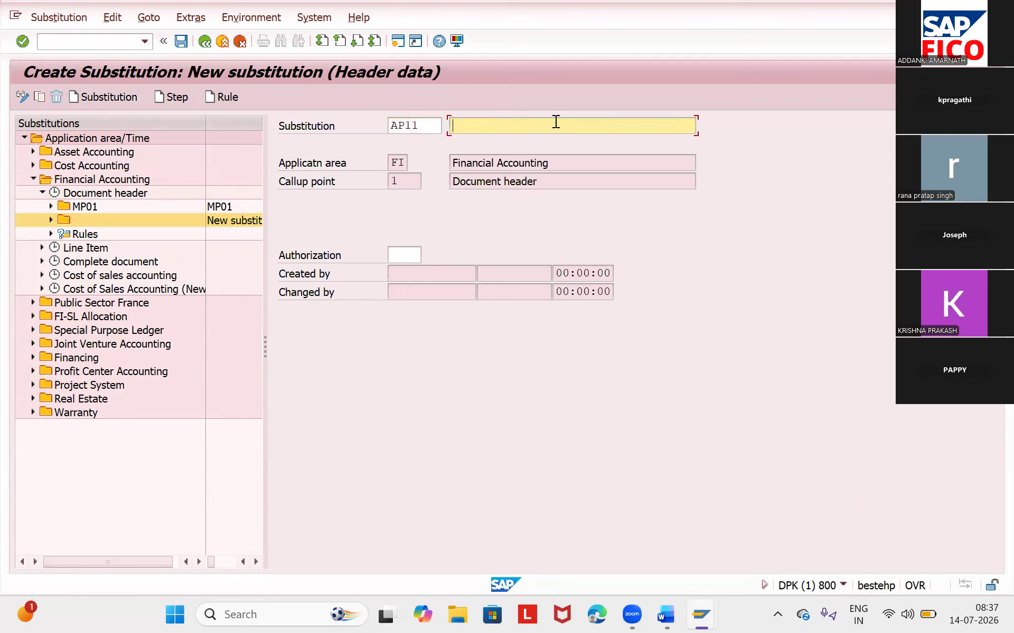
{"action": "type", "text": "AP11"}
{"action": "key", "text": "Return"}
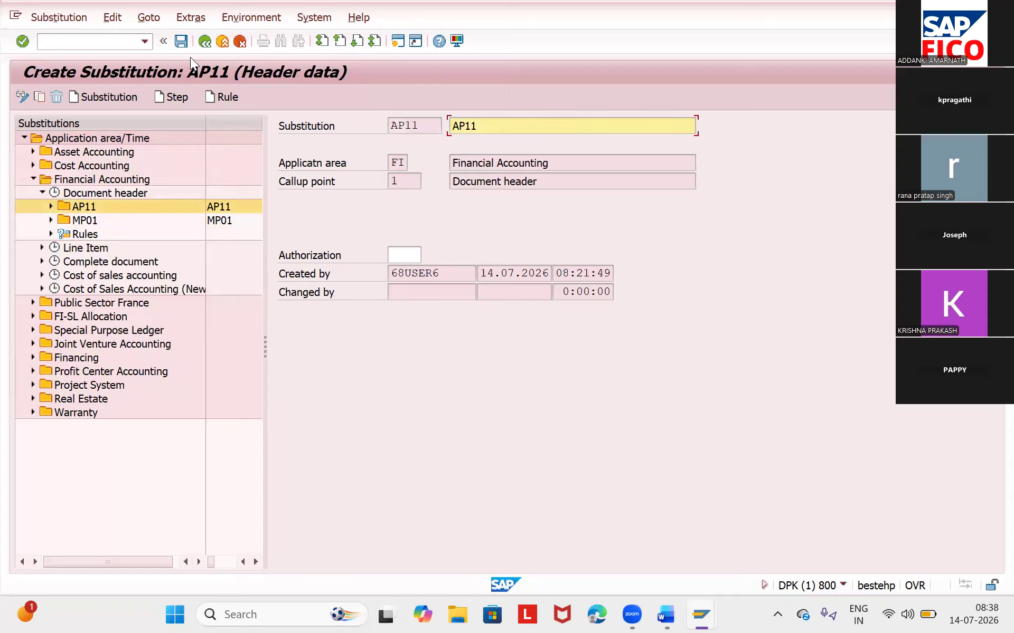
{"action": "left_click", "coordinate": [181, 41]}
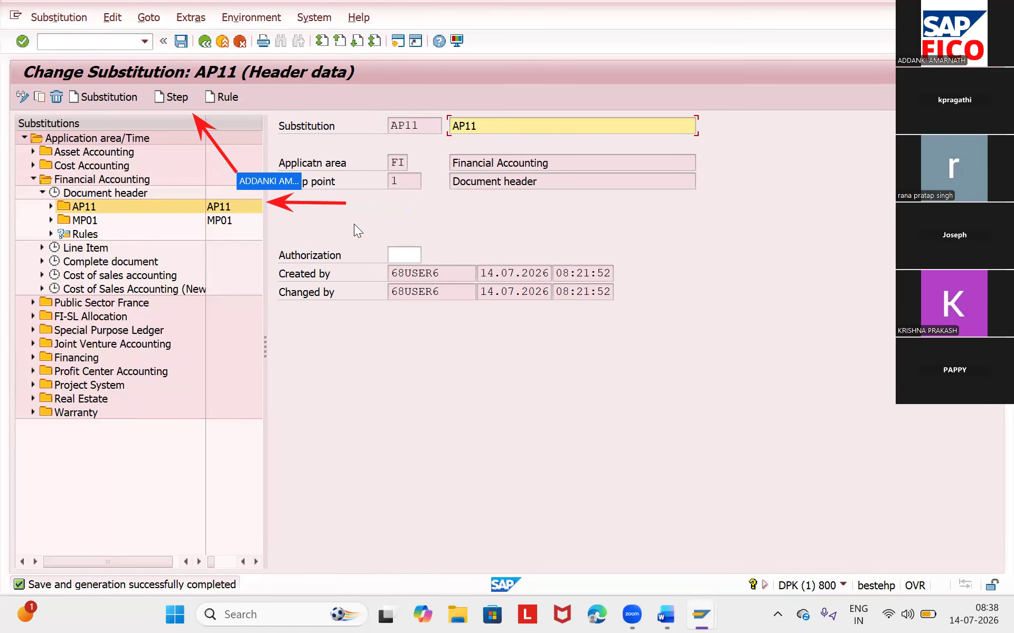
- Add a step to substitution AP11 that substitutes the BKPF field XBLNR (Reference) with a constant value
{"action": "left_click", "coordinate": [175, 101]}
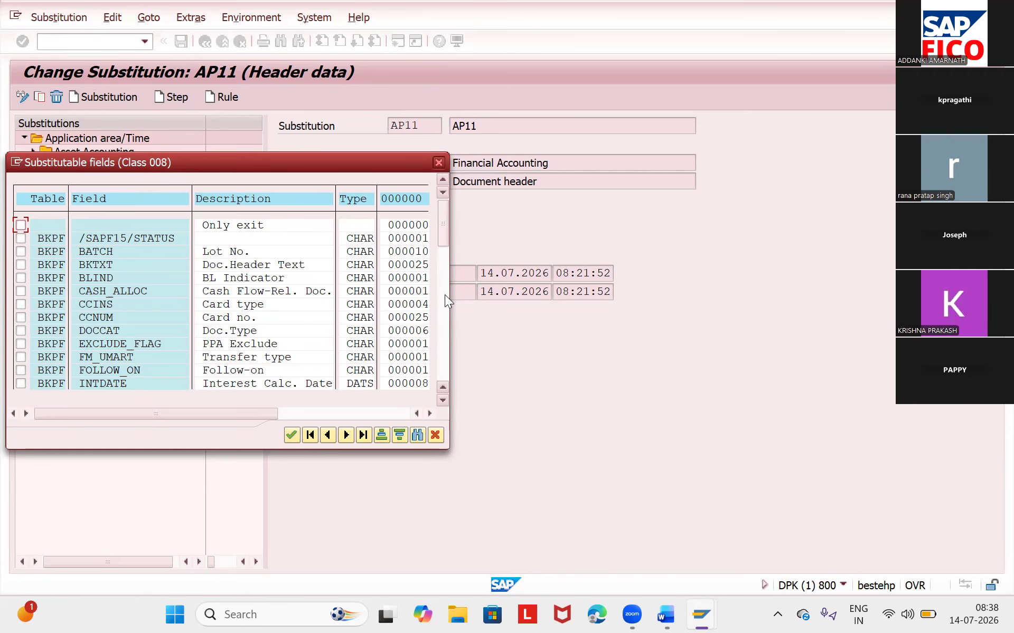
{"action": "left_click", "coordinate": [443, 400]}
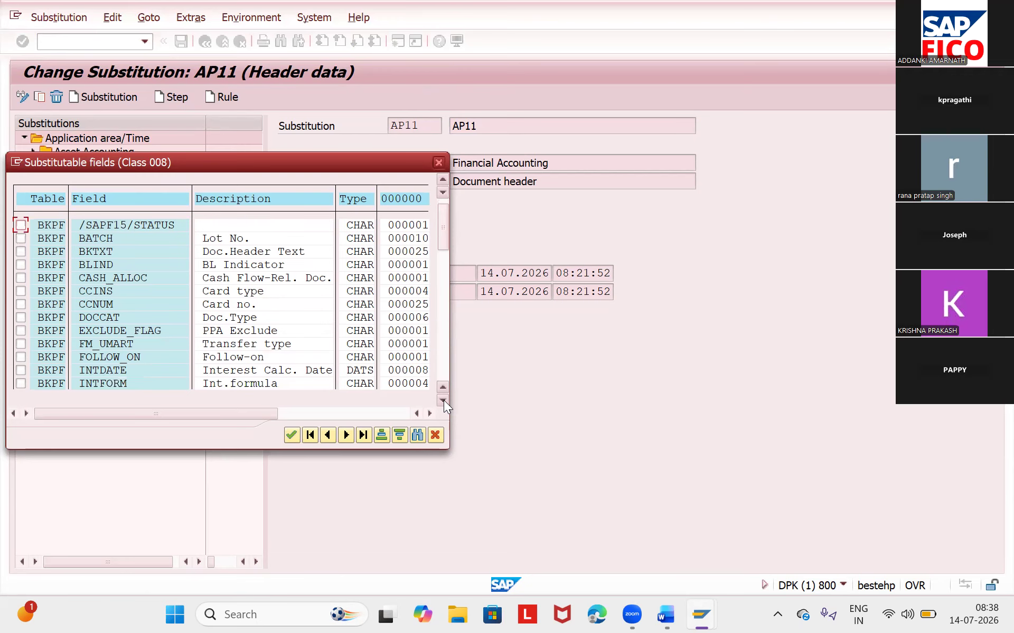
{"action": "left_click", "coordinate": [443, 400]}
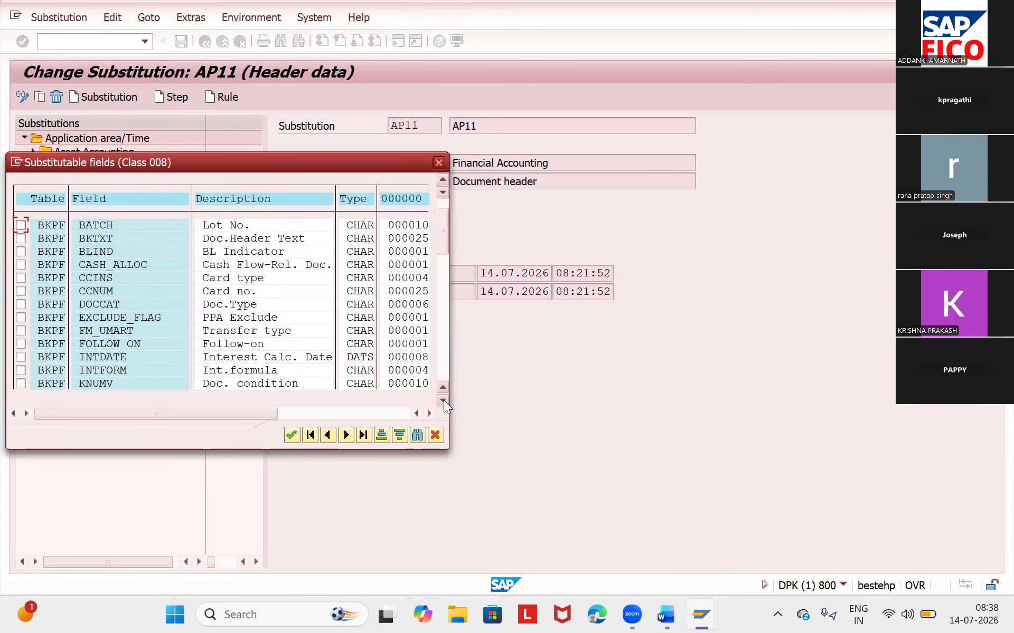
{"action": "left_click", "coordinate": [443, 400]}
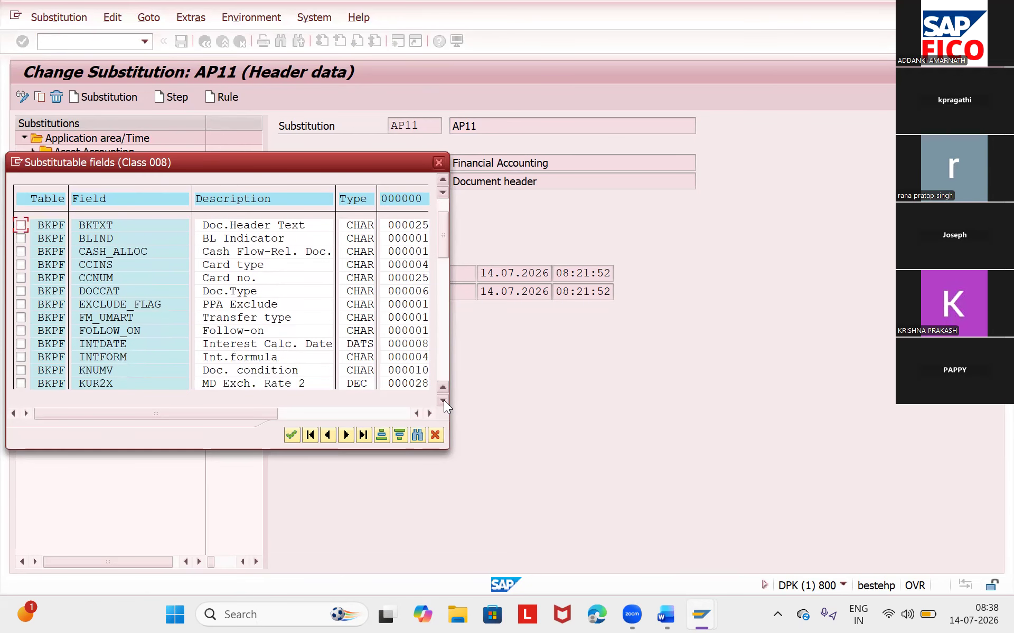
{"action": "left_click", "coordinate": [444, 399]}
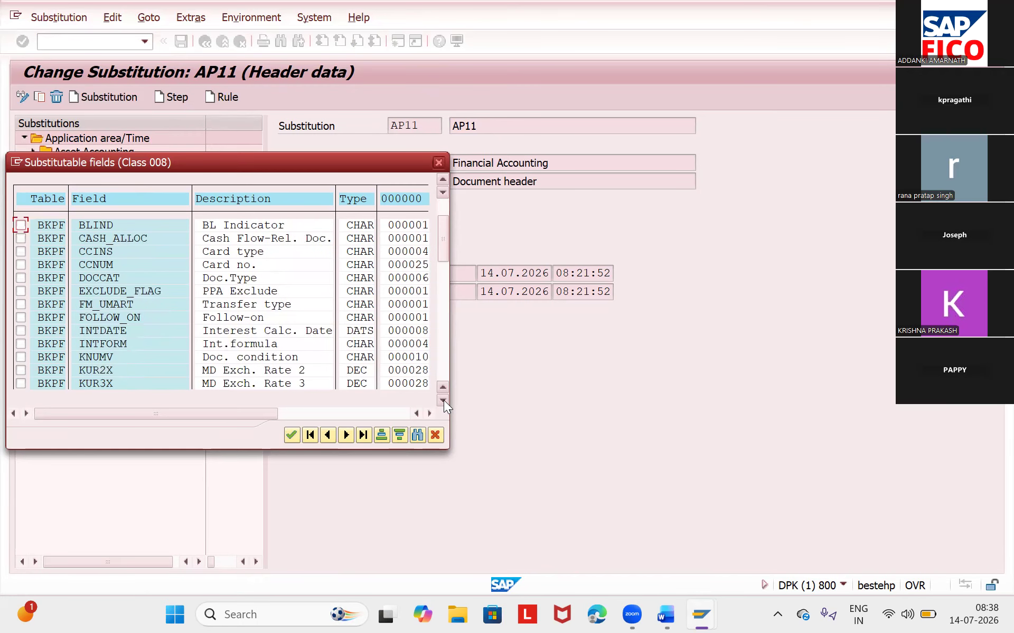
{"action": "left_click", "coordinate": [443, 400]}
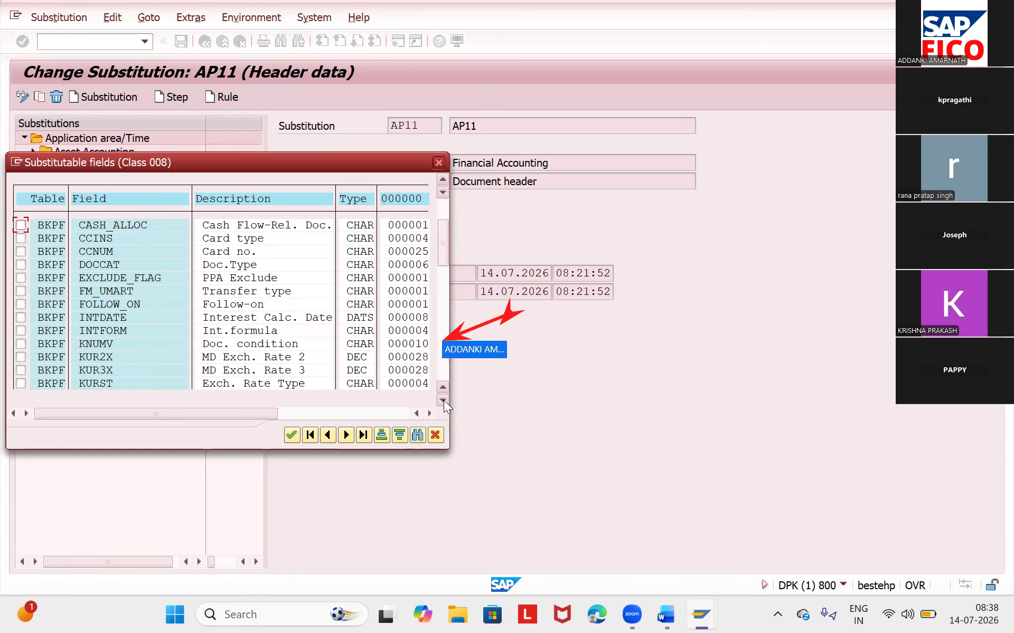
{"action": "left_click", "coordinate": [443, 400]}
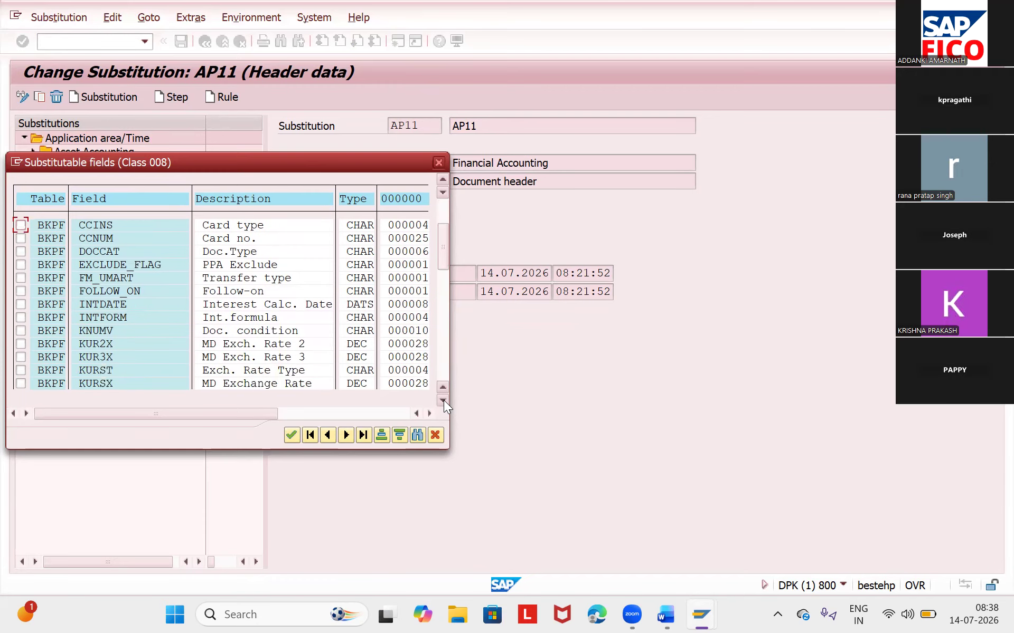
{"action": "left_click", "coordinate": [444, 400]}
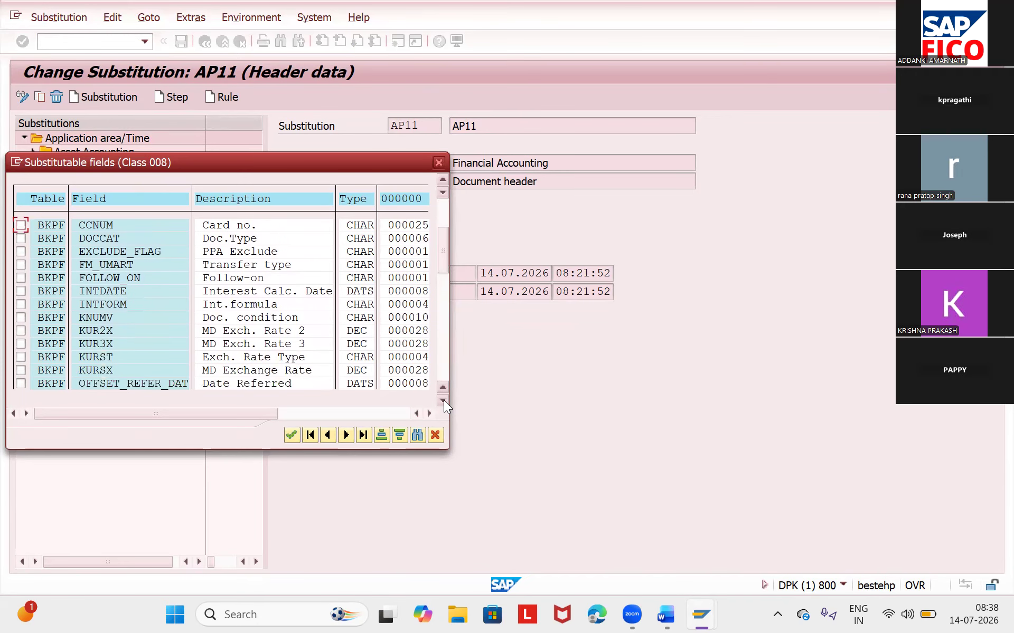
{"action": "left_click", "coordinate": [443, 399]}
{"action": "left_click", "coordinate": [444, 400]}
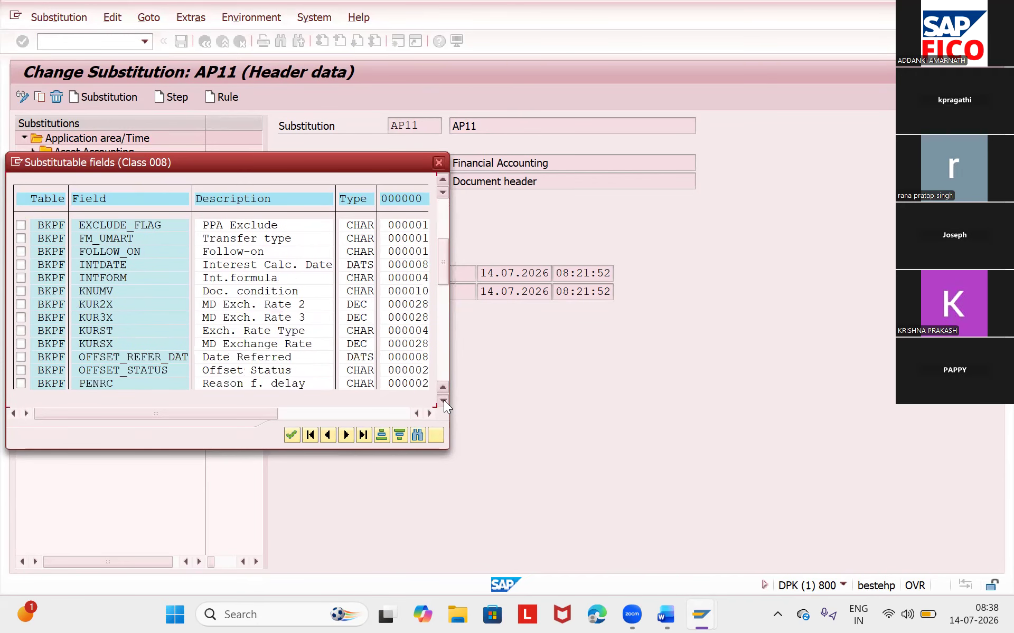
{"action": "left_click", "coordinate": [444, 400]}
{"action": "left_click", "coordinate": [443, 399]}
{"action": "left_click", "coordinate": [443, 400]}
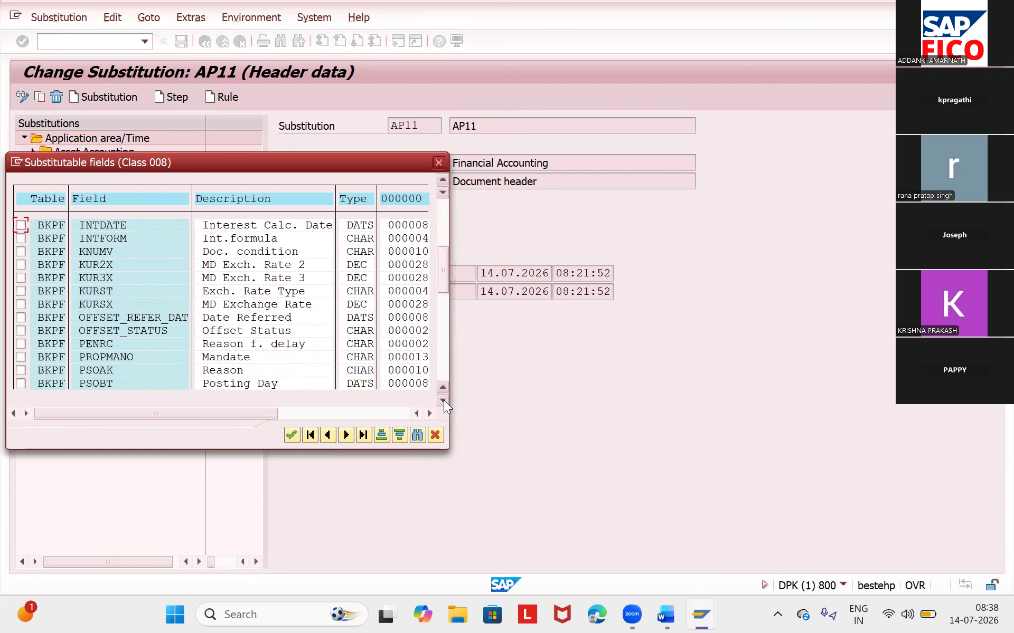
{"action": "left_click", "coordinate": [444, 399]}
{"action": "left_click", "coordinate": [443, 400]}
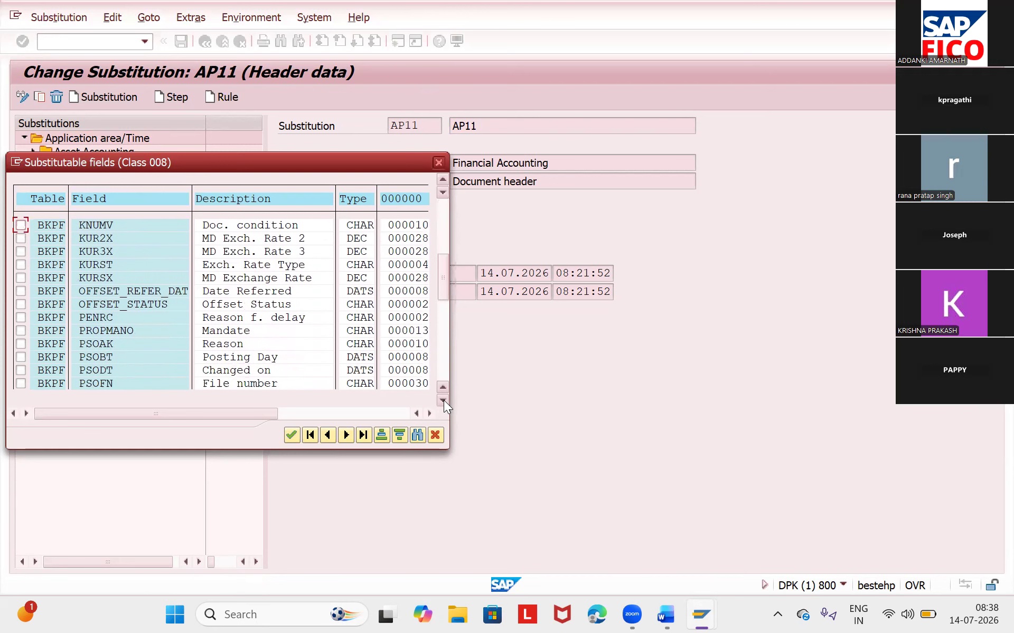
{"action": "left_click", "coordinate": [444, 399]}
{"action": "left_click", "coordinate": [444, 401]}
{"action": "left_click", "coordinate": [443, 399]}
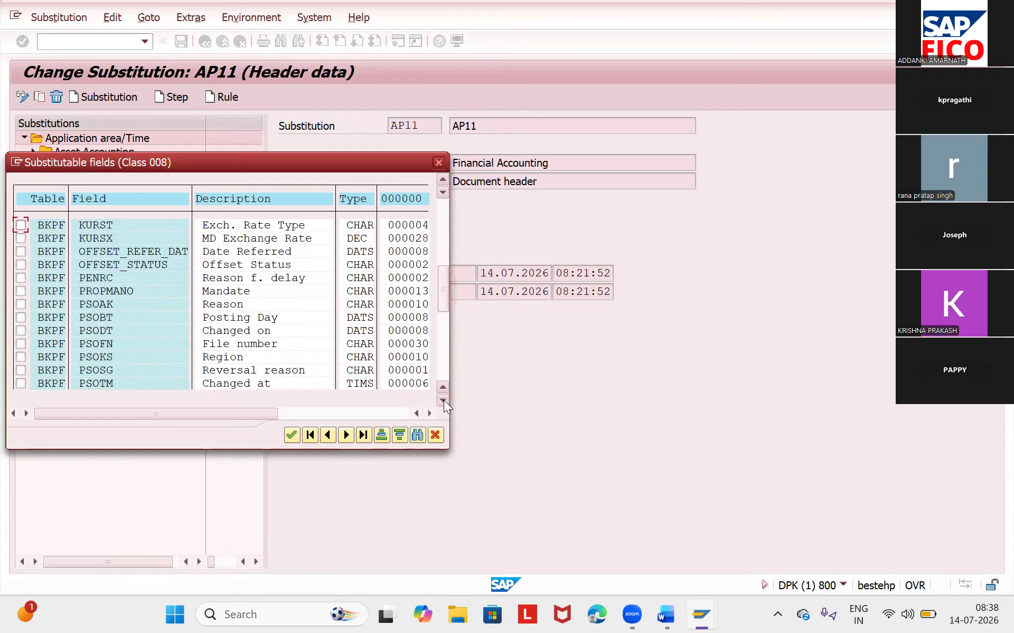
{"action": "left_click", "coordinate": [443, 400]}
{"action": "left_click", "coordinate": [443, 400]}
{"action": "left_click", "coordinate": [444, 400]}
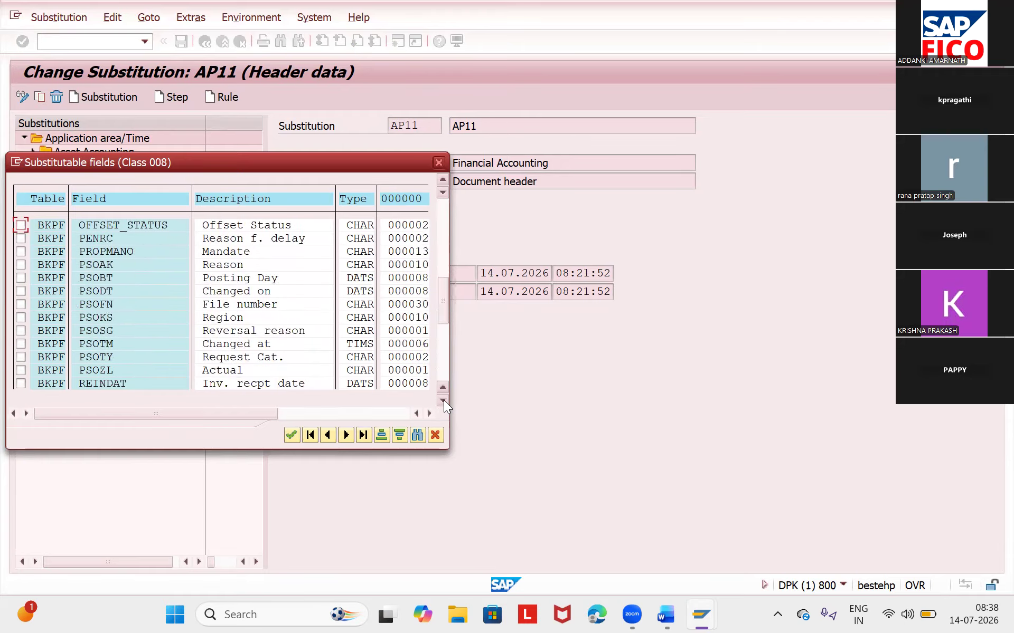
{"action": "left_click", "coordinate": [443, 400]}
{"action": "left_click", "coordinate": [444, 400]}
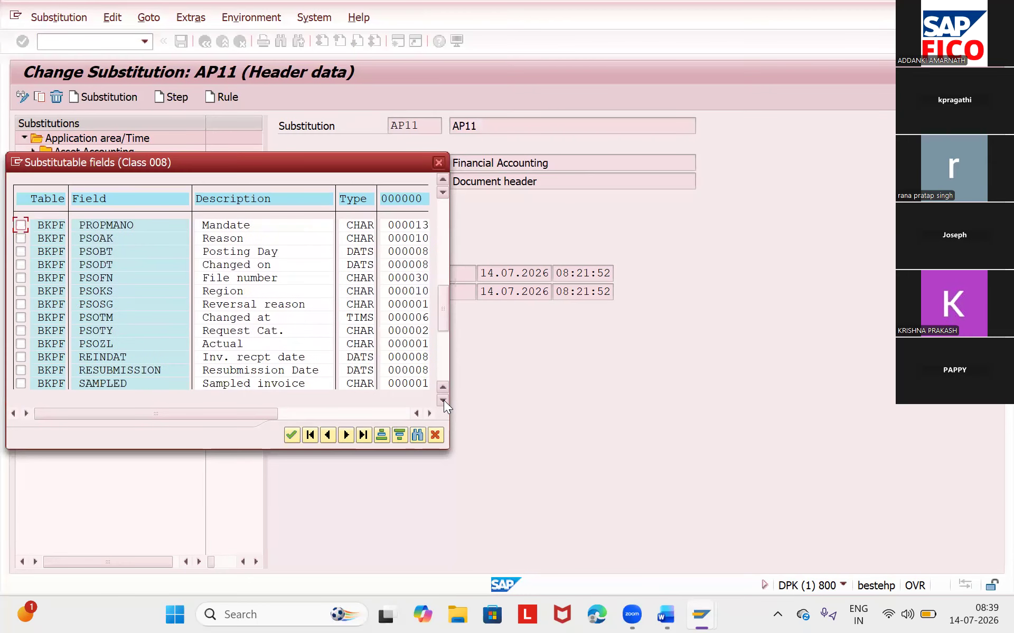
{"action": "left_click", "coordinate": [444, 399]}
{"action": "left_click", "coordinate": [444, 400]}
{"action": "left_click", "coordinate": [443, 400]}
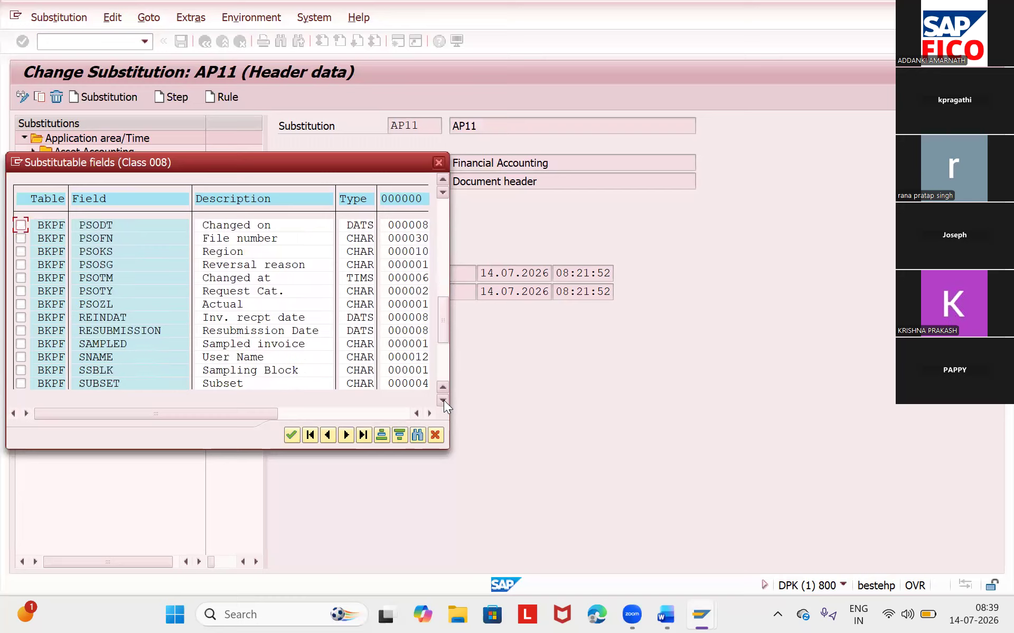
{"action": "left_click", "coordinate": [443, 400]}
{"action": "left_click", "coordinate": [444, 399]}
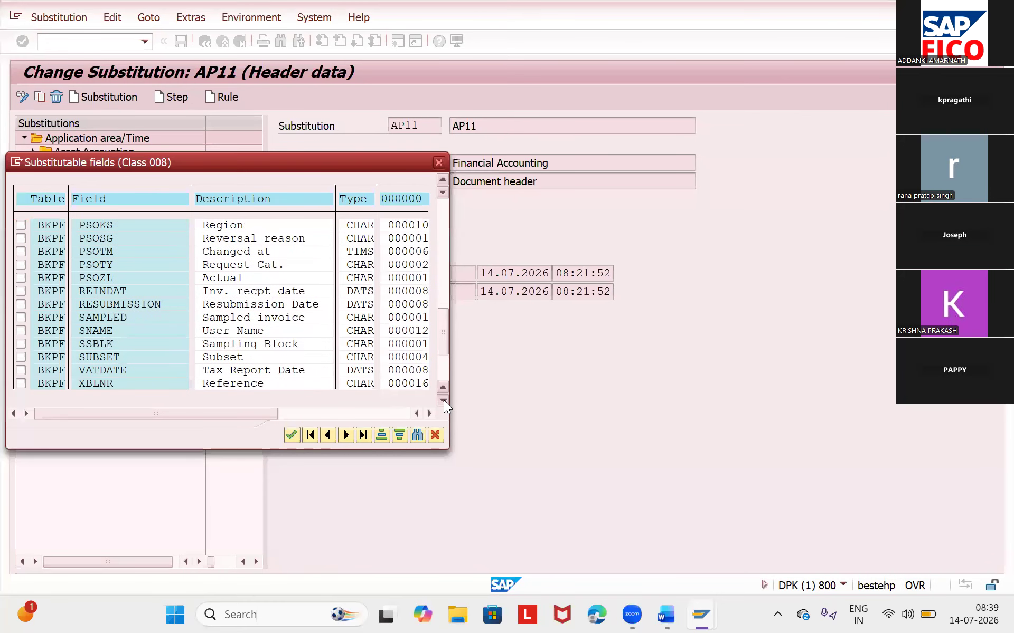
{"action": "left_click", "coordinate": [444, 400]}
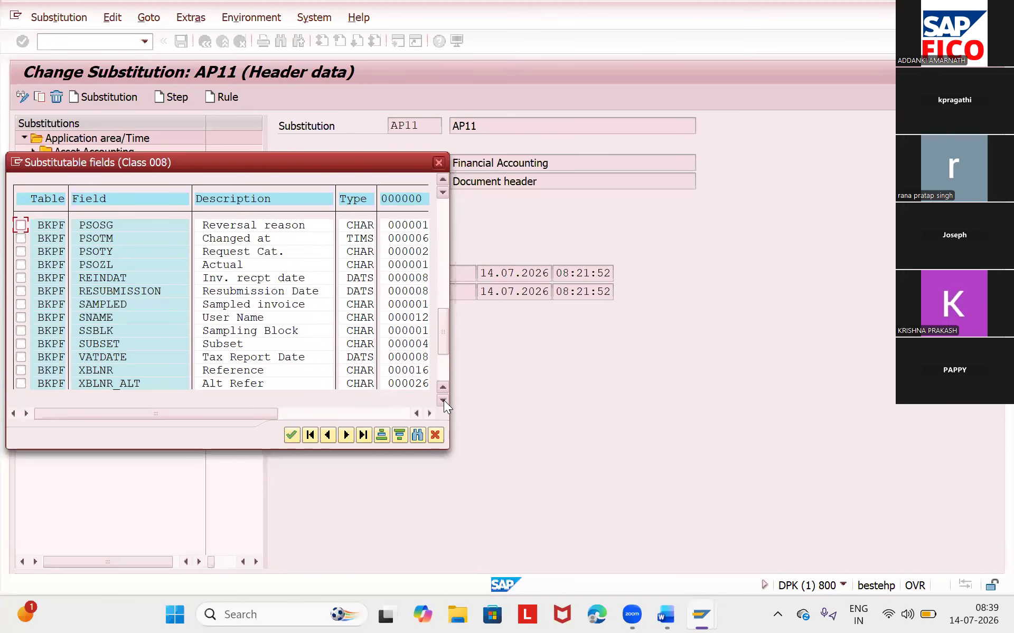
{"action": "left_click", "coordinate": [285, 369]}
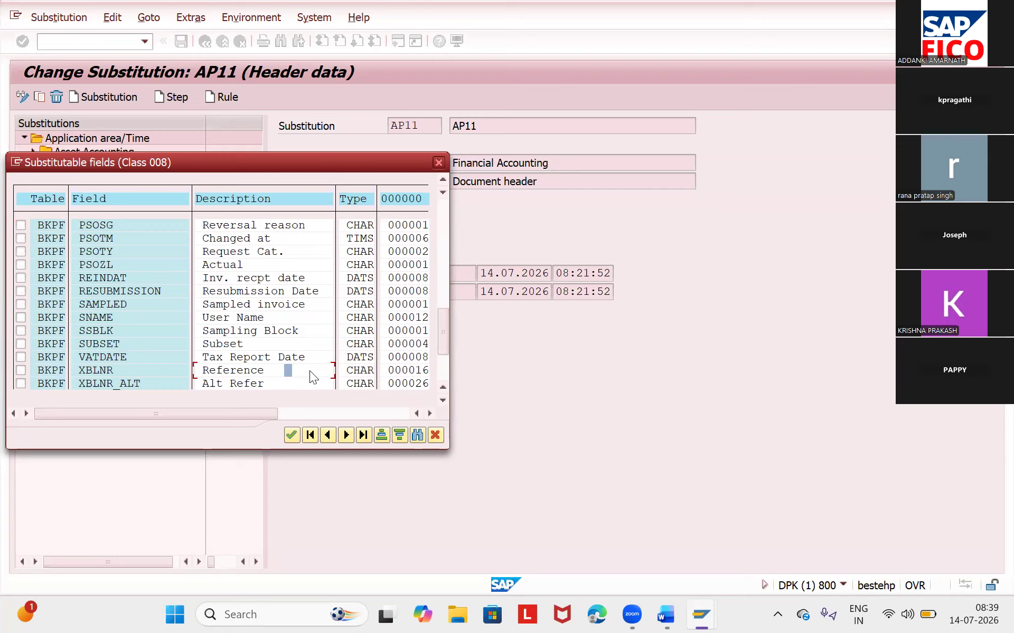
{"action": "left_click", "coordinate": [21, 370]}
{"action": "left_click", "coordinate": [292, 436]}
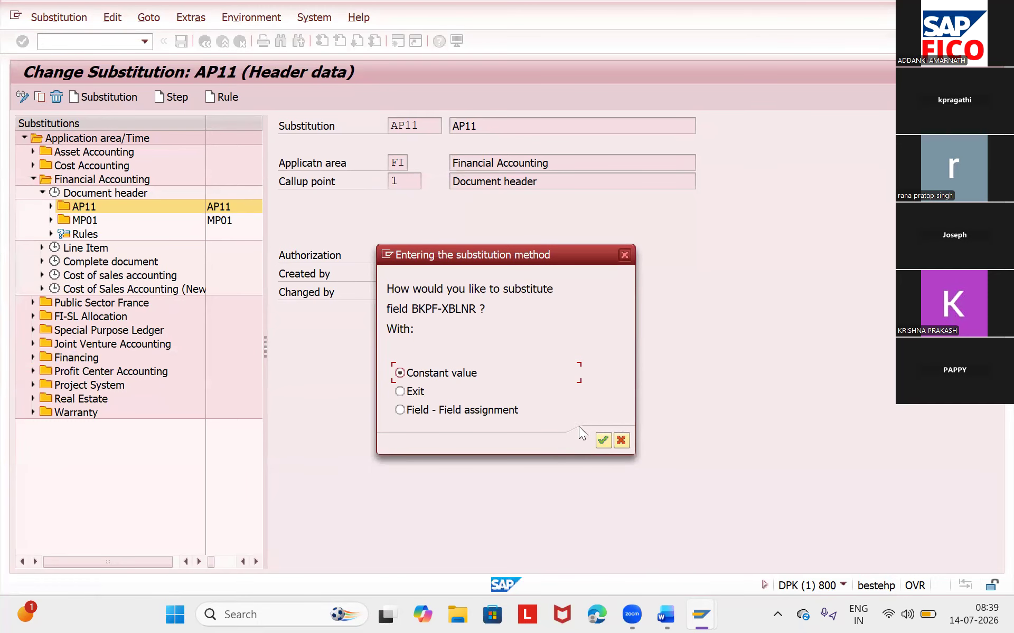
{"action": "left_click", "coordinate": [603, 439]}
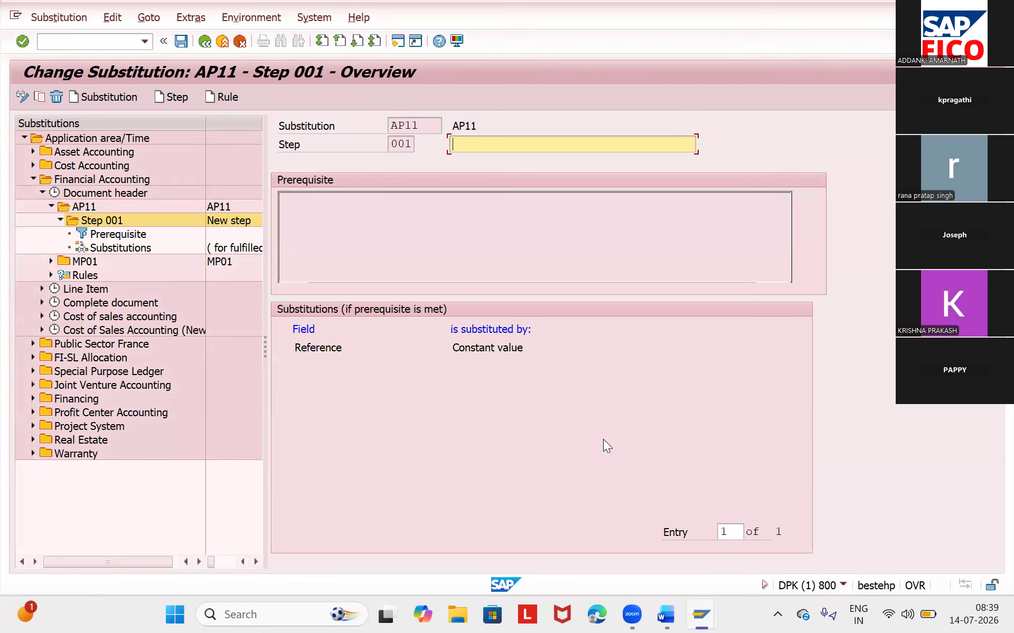
- Describe Step 001 of substitution AP11 as AP11 and save the substitution
{"action": "type", "text": "AP11"}
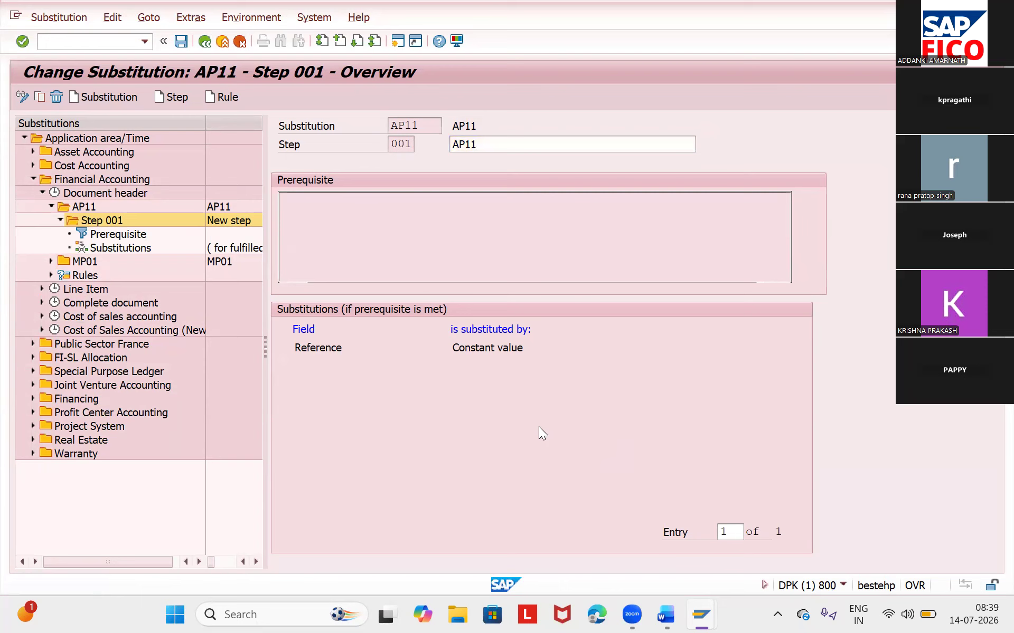
{"action": "left_click", "coordinate": [183, 41]}
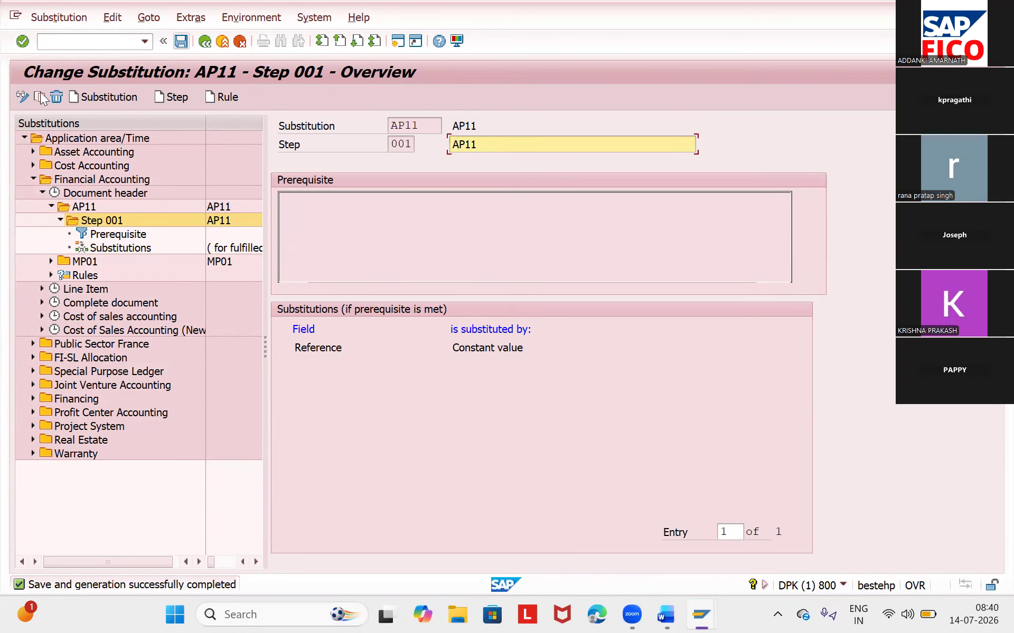
- Open the prerequisite of Step 001 and insert the Document Type field from the Accounting Document Header structure
{"action": "double_click", "coordinate": [136, 235]}
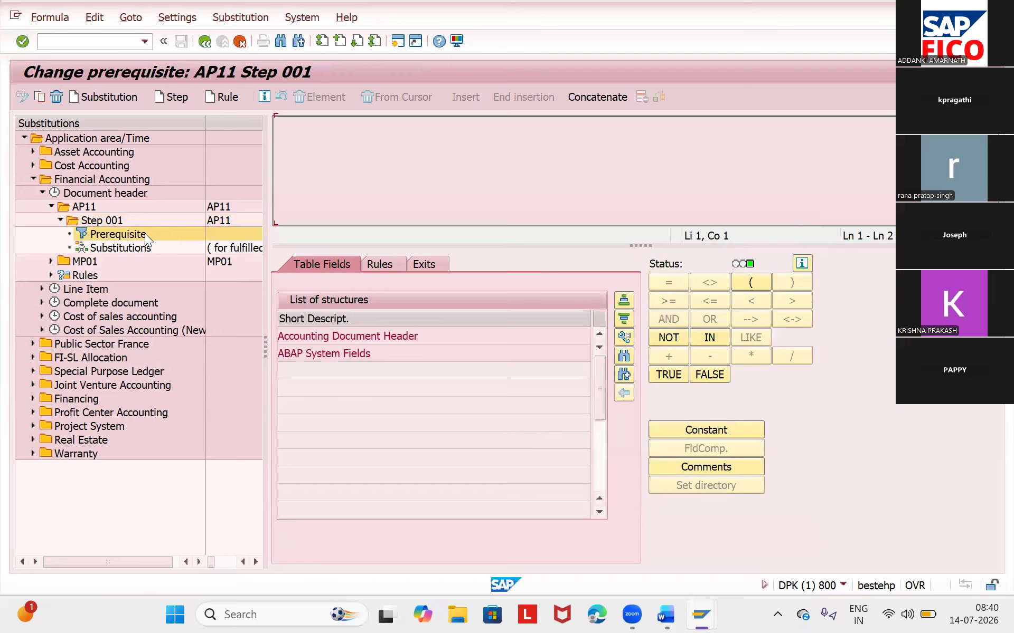
{"action": "double_click", "coordinate": [394, 336]}
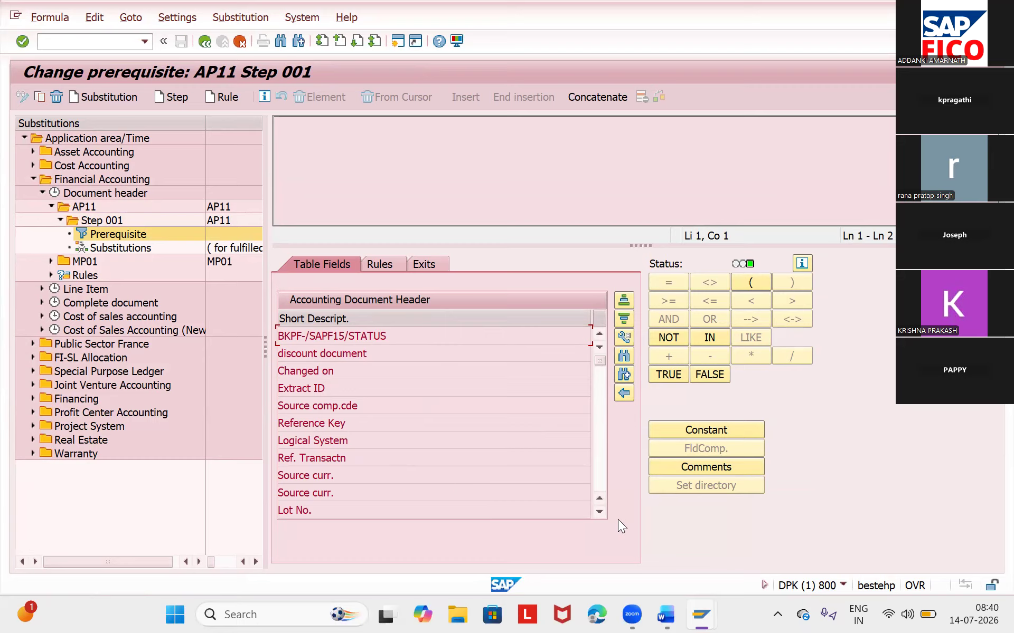
{"action": "left_click", "coordinate": [599, 513]}
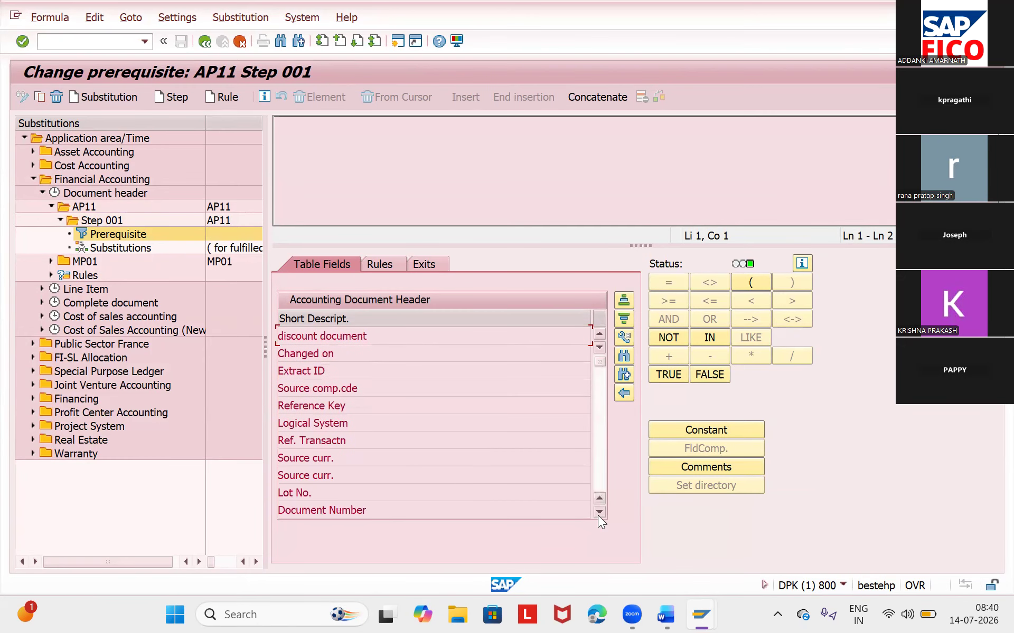
{"action": "left_click", "coordinate": [598, 513]}
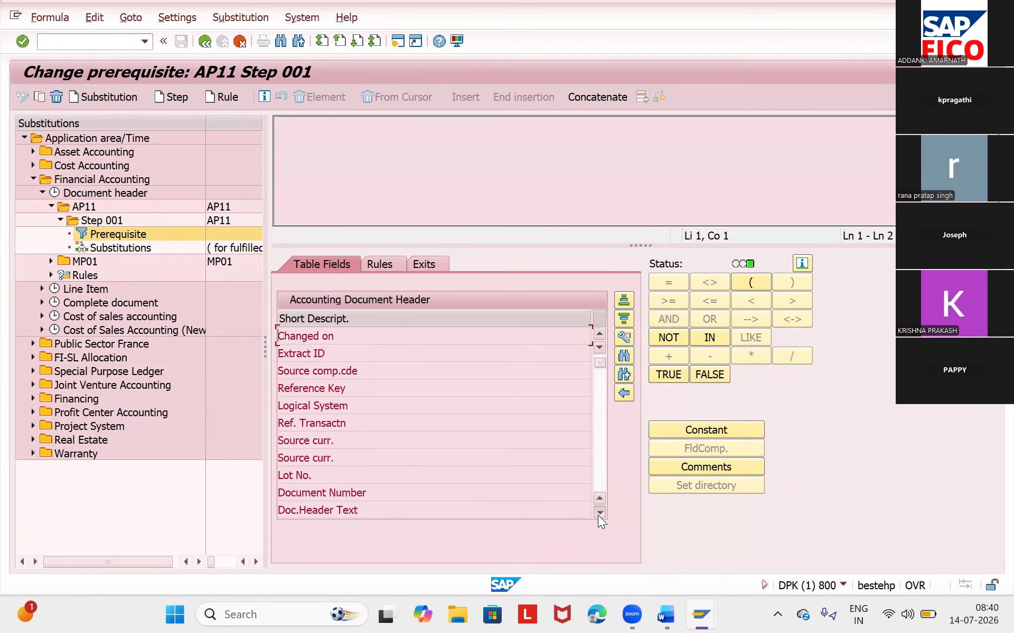
{"action": "left_click", "coordinate": [599, 512]}
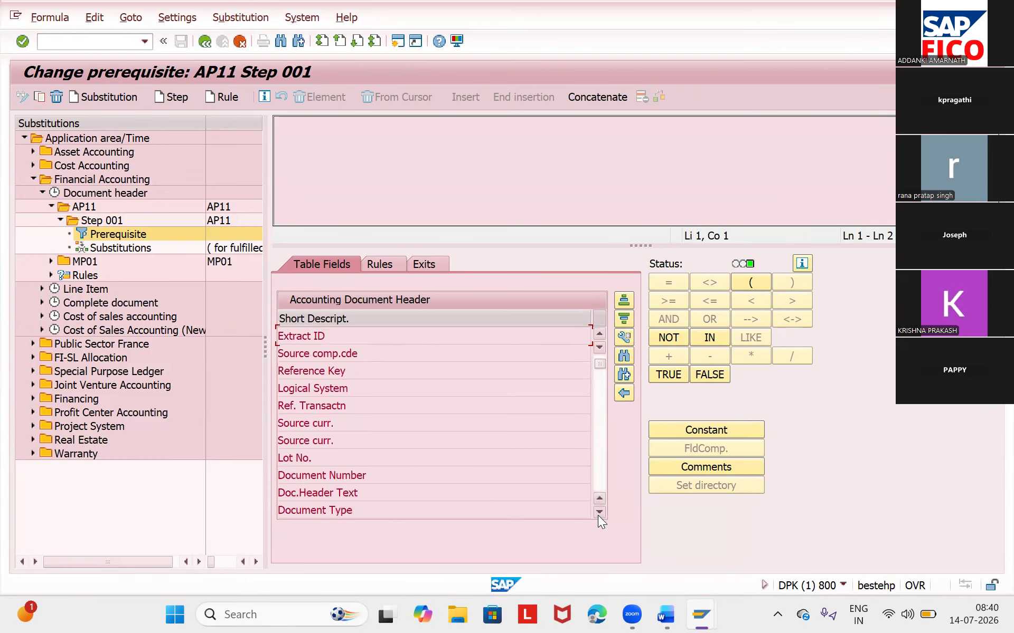
{"action": "double_click", "coordinate": [477, 511]}
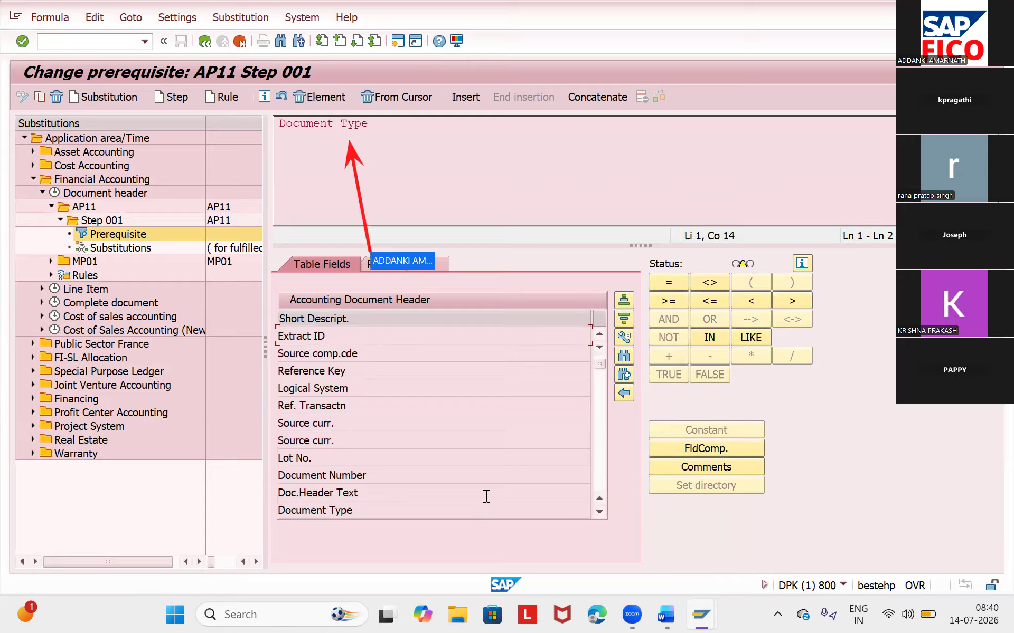
- Complete the Document Type condition in the prerequisite of Step 001 so that it equals the constant SA
{"action": "left_click", "coordinate": [654, 284]}
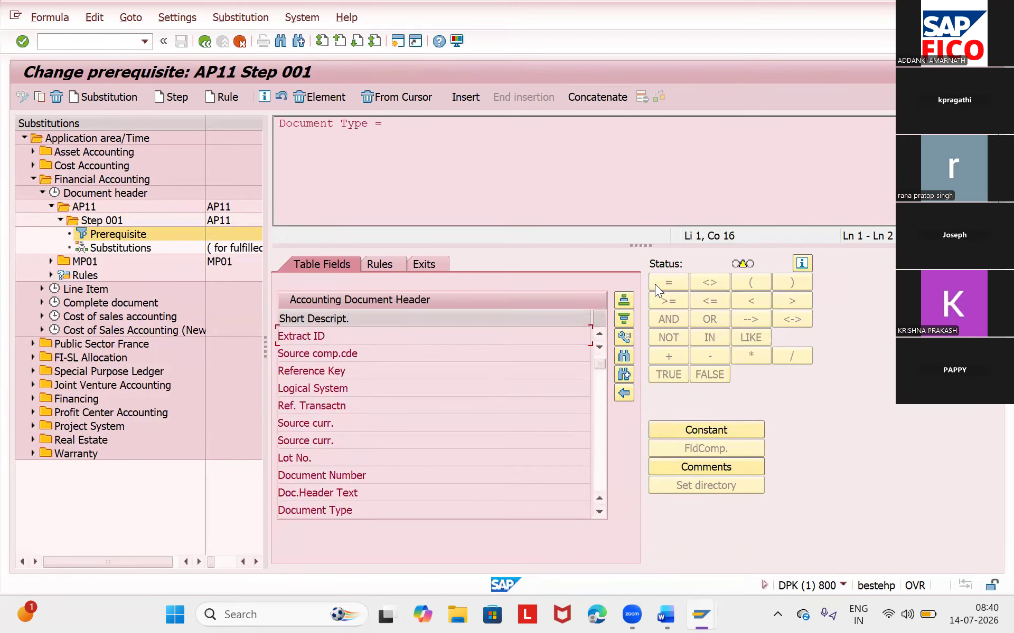
{"action": "left_click", "coordinate": [737, 430]}
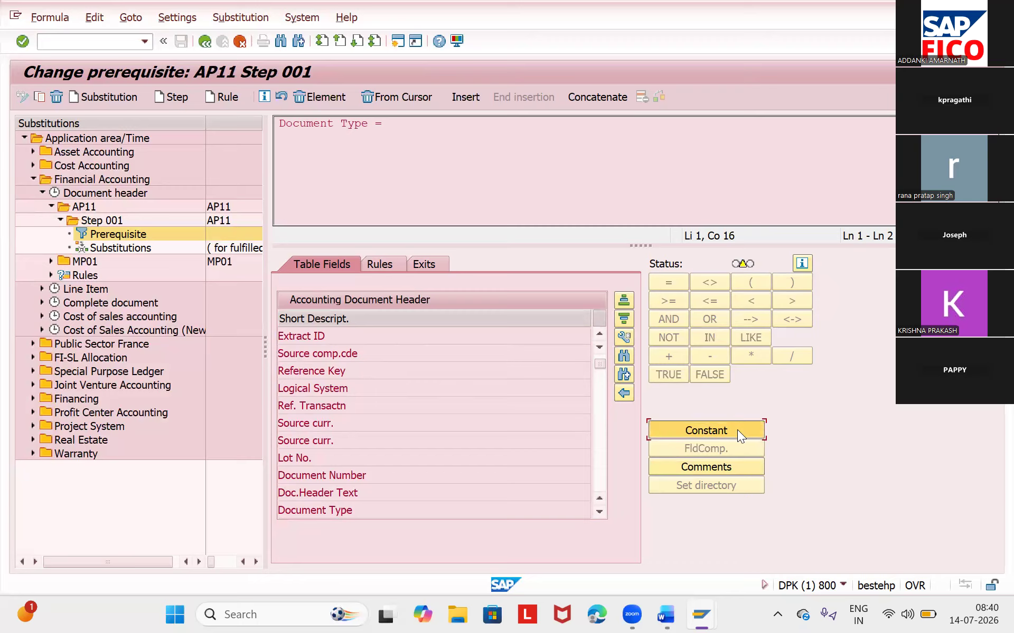
{"action": "type", "text": "SA"}
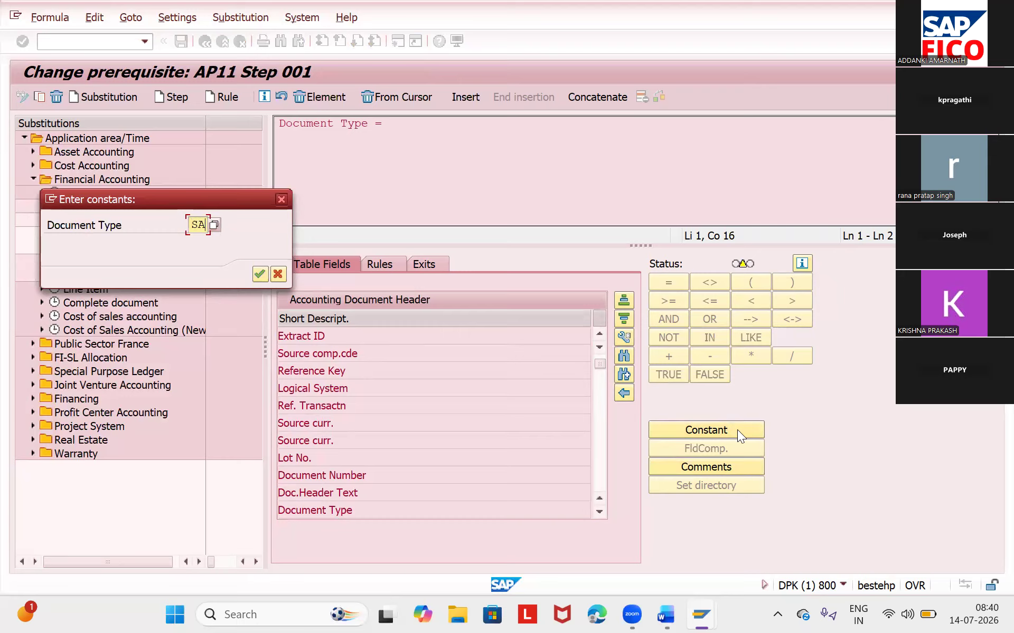
{"action": "key", "text": "Return"}
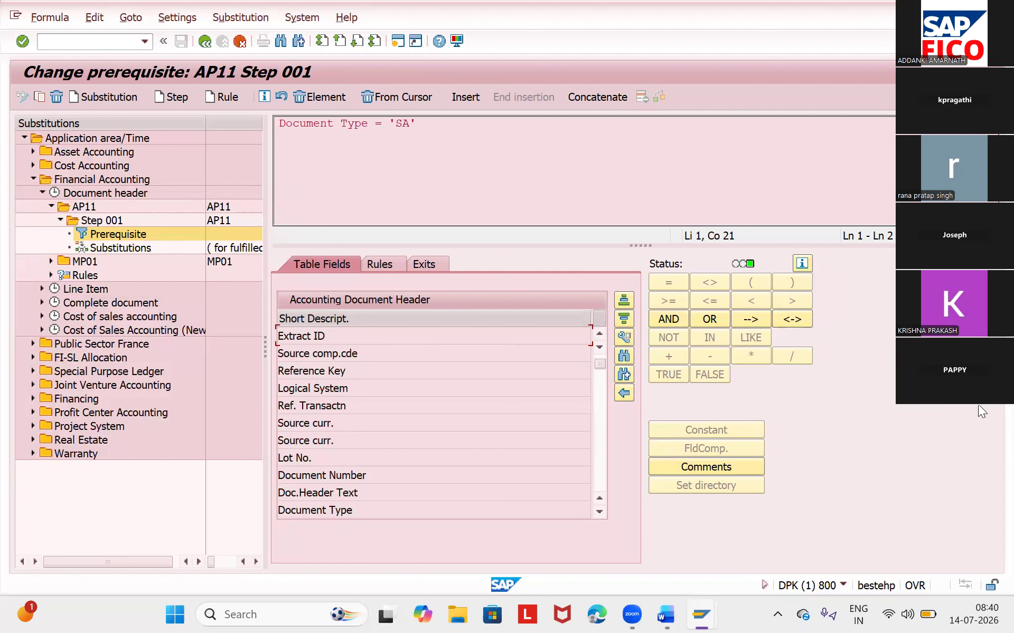
- Extend the prerequisite with an AND operator followed by the Company Code field from the Accounting Document Header structure
{"action": "left_click", "coordinate": [669, 320]}
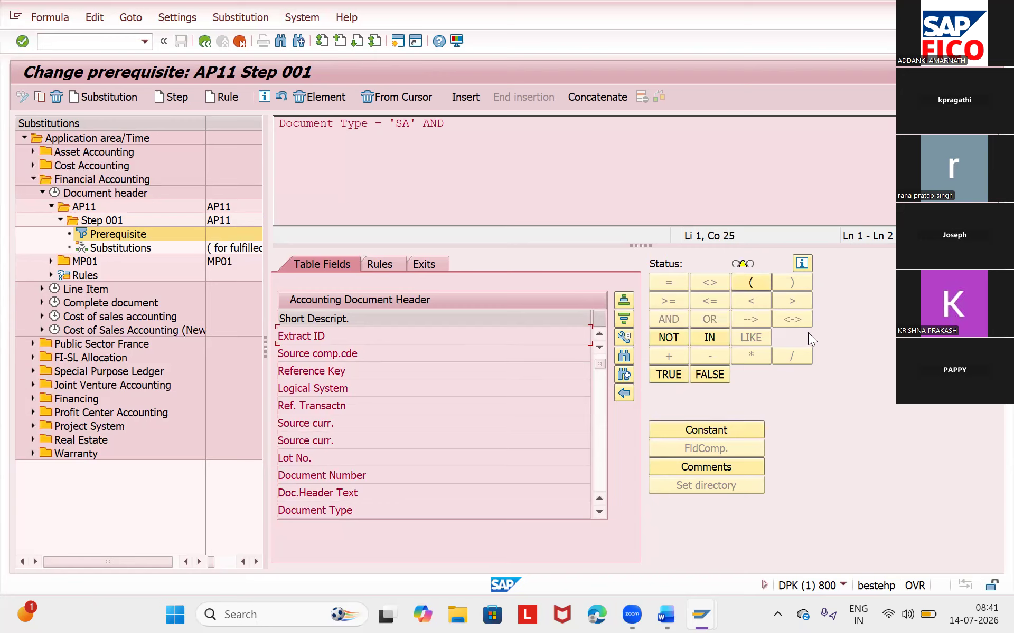
{"action": "left_click", "coordinate": [603, 515]}
{"action": "left_click", "coordinate": [603, 516]}
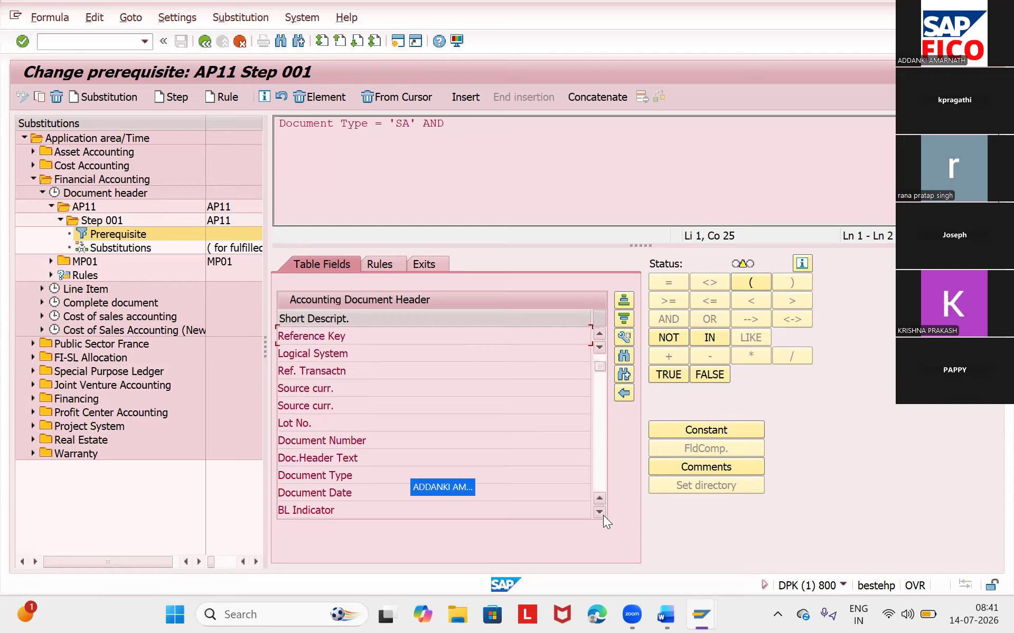
{"action": "left_click", "coordinate": [603, 515]}
{"action": "left_click", "coordinate": [603, 515]}
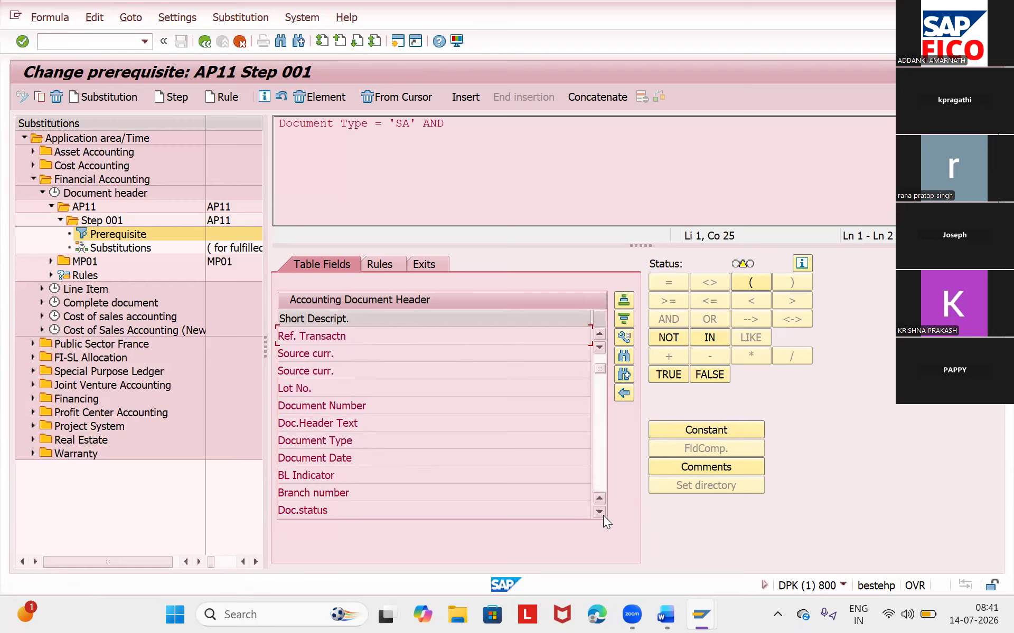
{"action": "left_click", "coordinate": [599, 513]}
{"action": "left_click", "coordinate": [601, 512]}
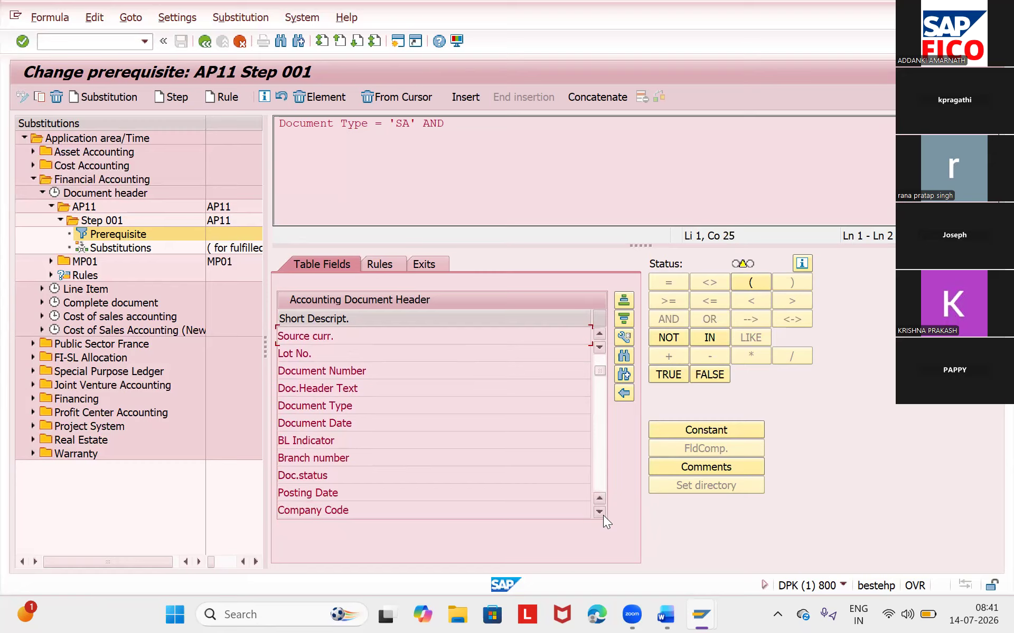
{"action": "double_click", "coordinate": [473, 513]}
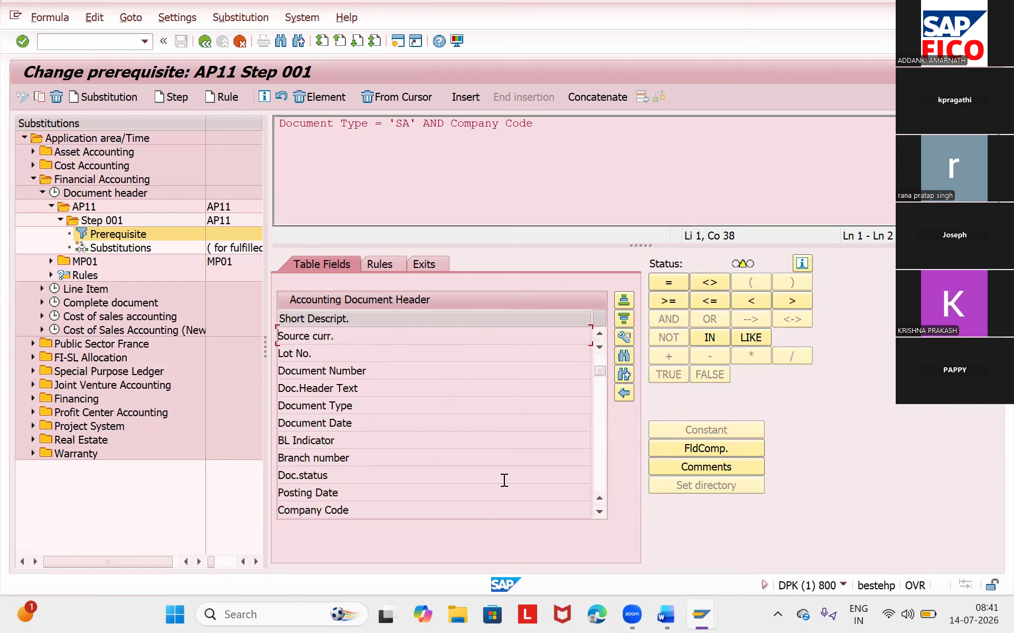
- Complete the Company Code condition in the prerequisite so that it equals the constant TA11
{"action": "left_click", "coordinate": [660, 283]}
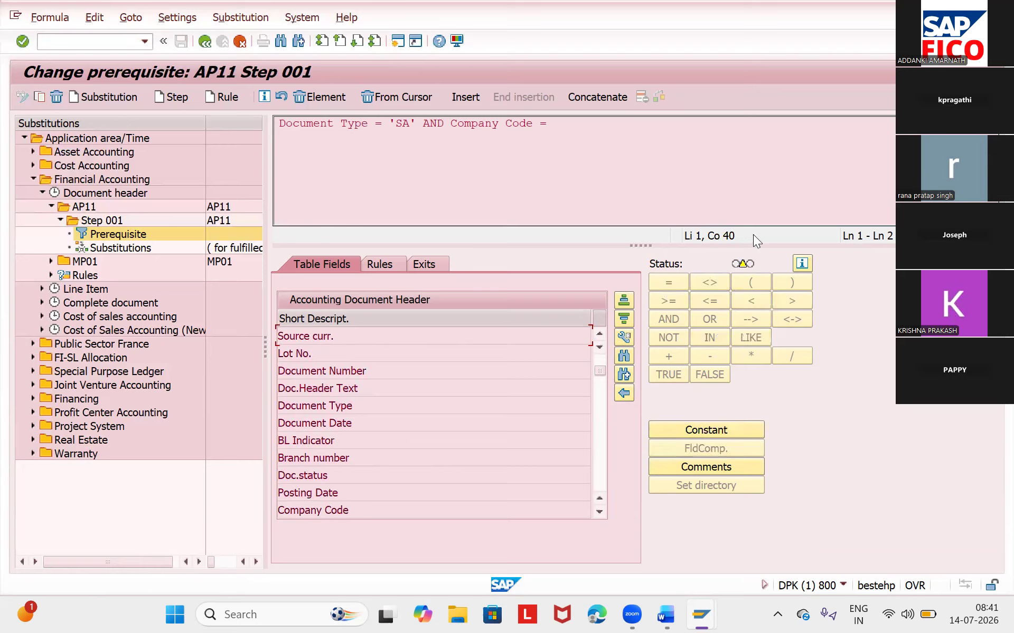
{"action": "left_click", "coordinate": [723, 430]}
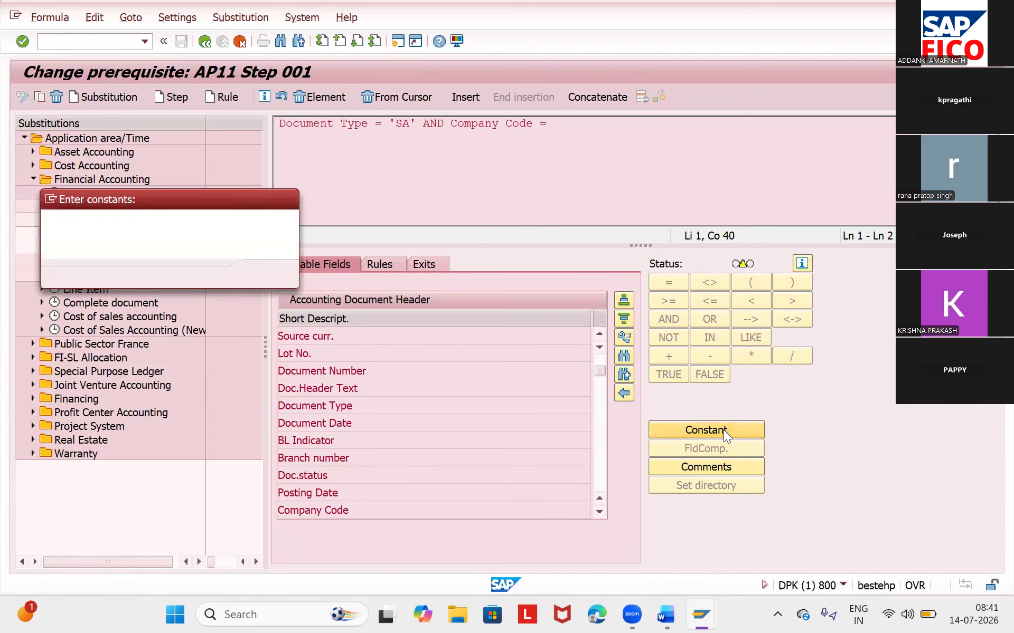
{"action": "type", "text": "TA11"}
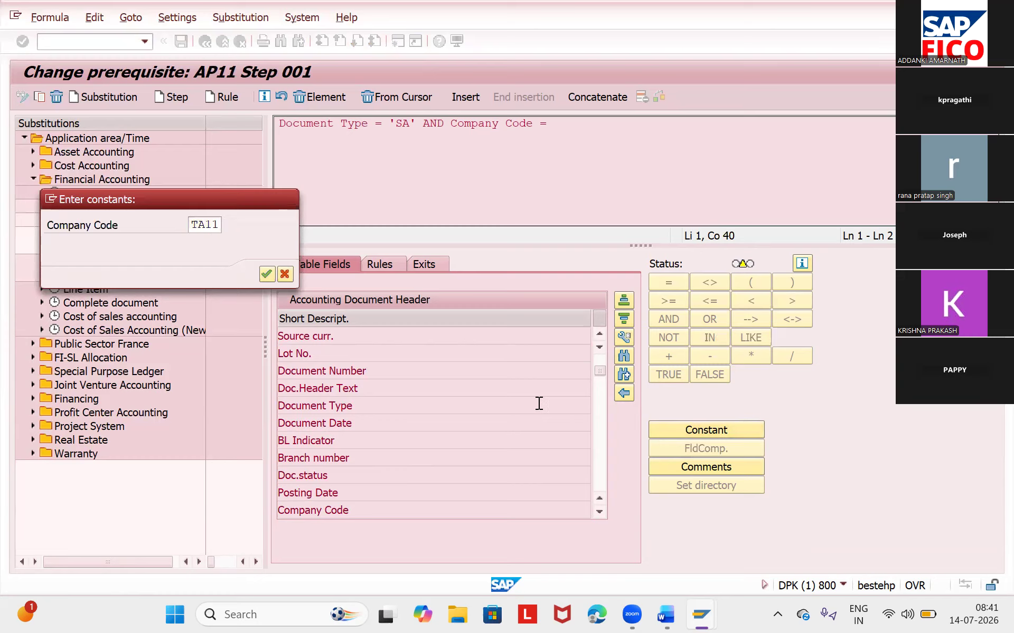
{"action": "key", "text": "Return"}
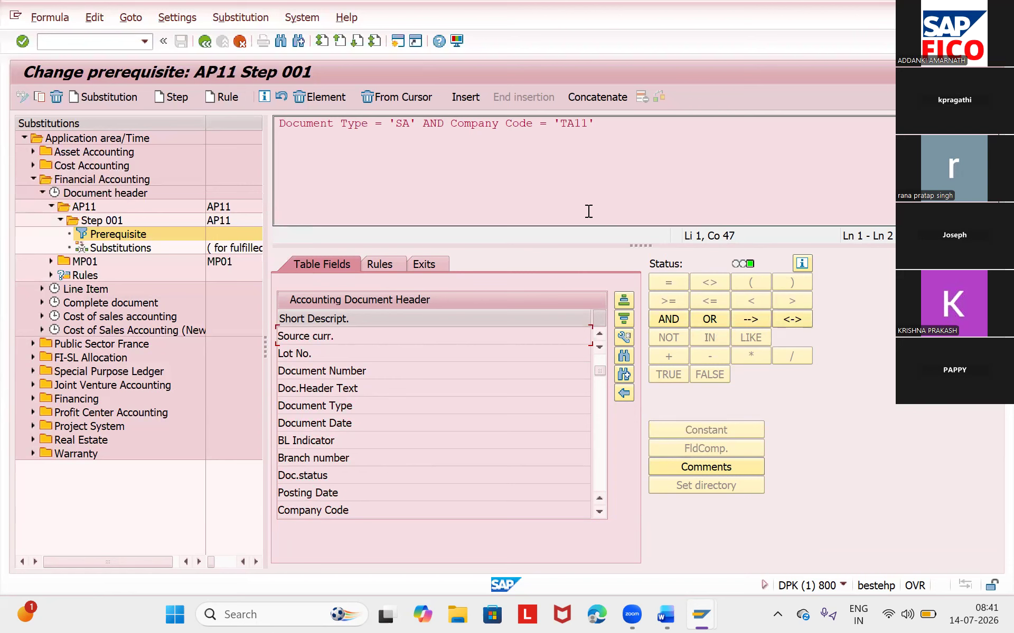
{"action": "key", "text": "Return"}
- Open the Substitutions of Step 001 in AP11 and mark the Reference field entry
{"action": "left_click", "coordinate": [121, 248]}
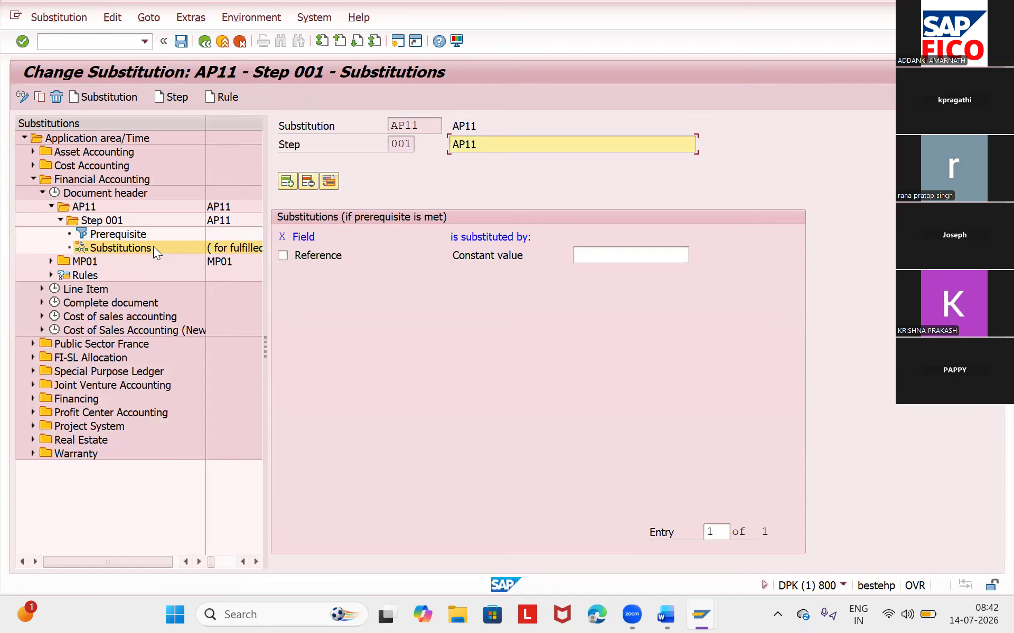
{"action": "left_click", "coordinate": [282, 257]}
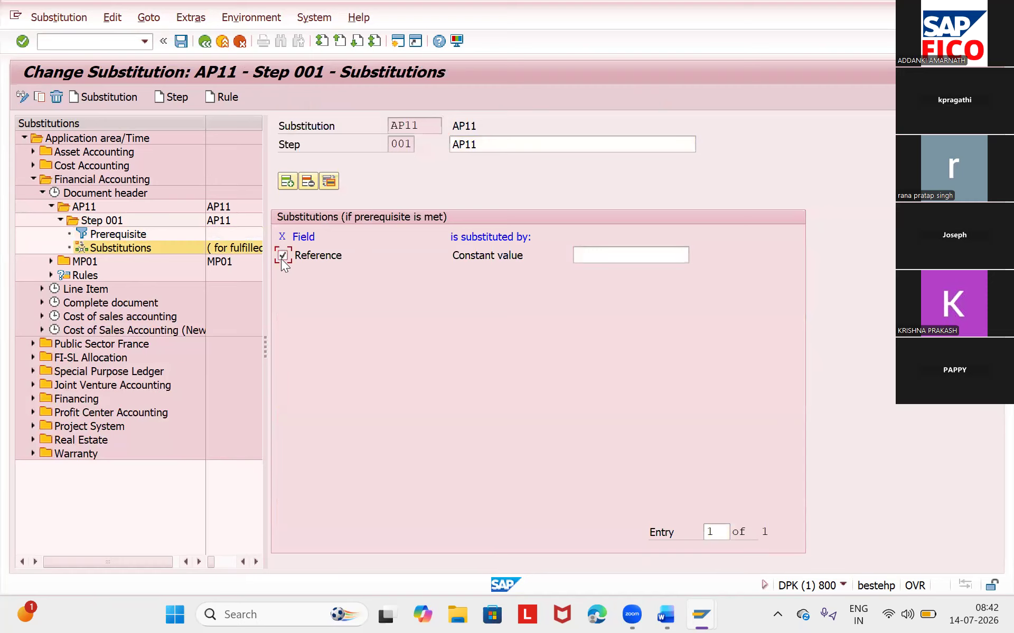